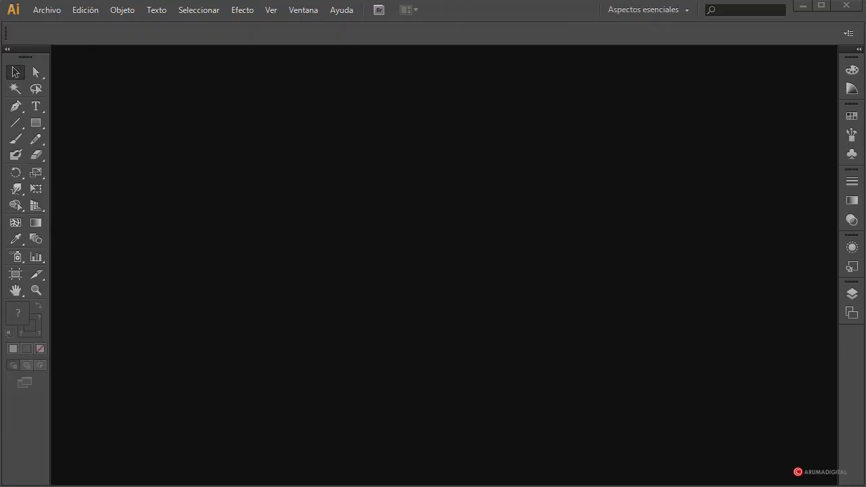
Create a new portrait document measuring 1500 × 2000 px with one artboard
left_click(35, 10)
left_click(53, 27)
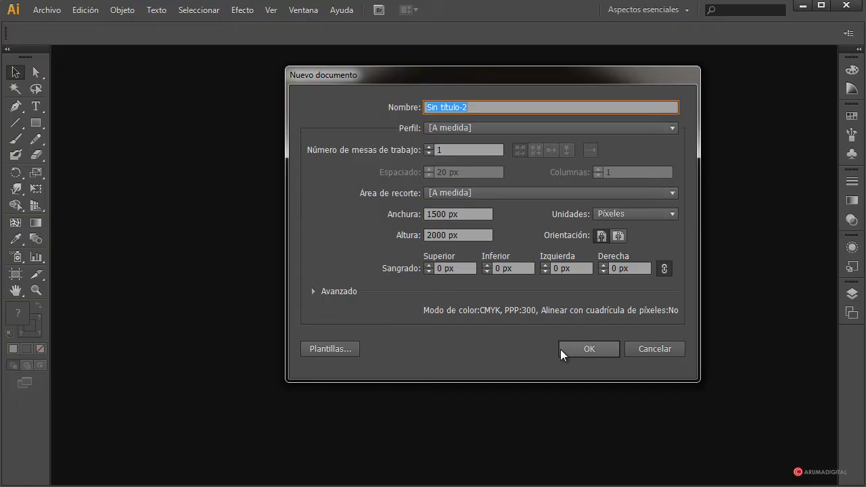
left_click(583, 348)
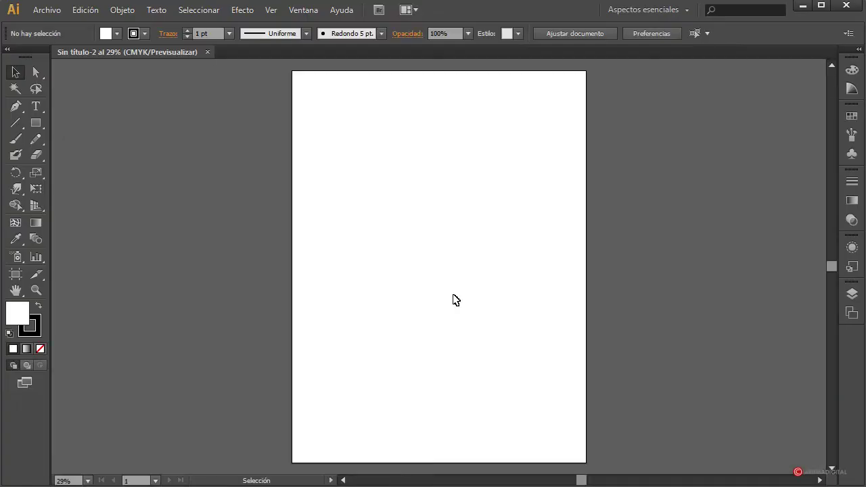
Place the image yoga-389694_1280.jpg from the Recursos folder on the artboard as a linked file
left_click(52, 14)
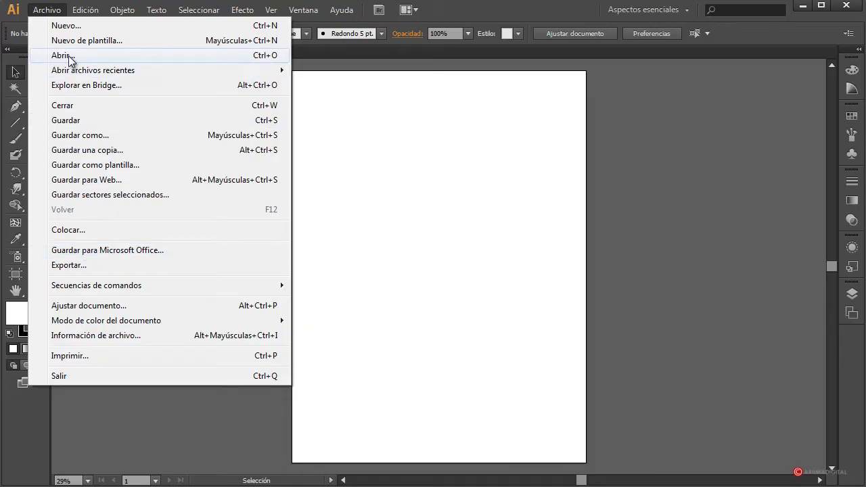
left_click(72, 231)
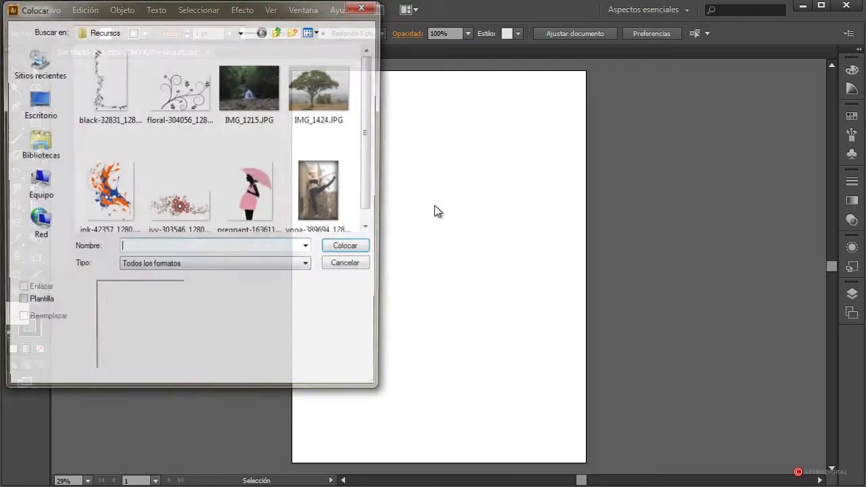
scroll(368, 152, "down", 1)
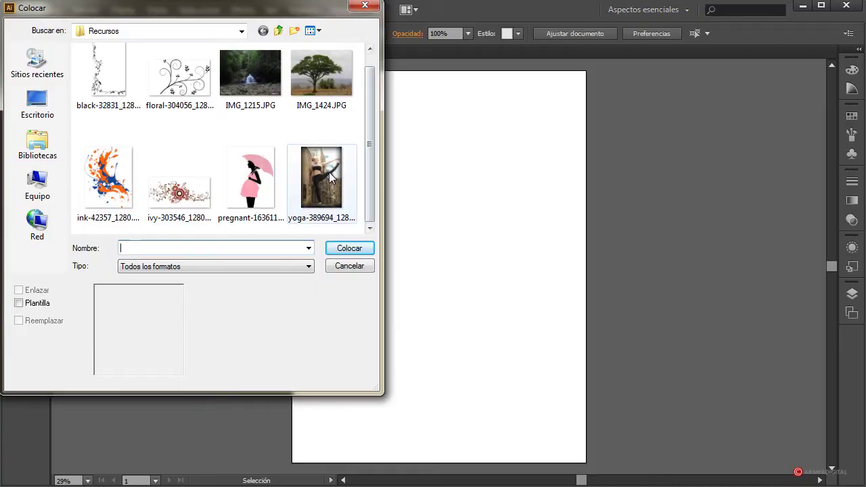
left_click(330, 176)
left_click(344, 249)
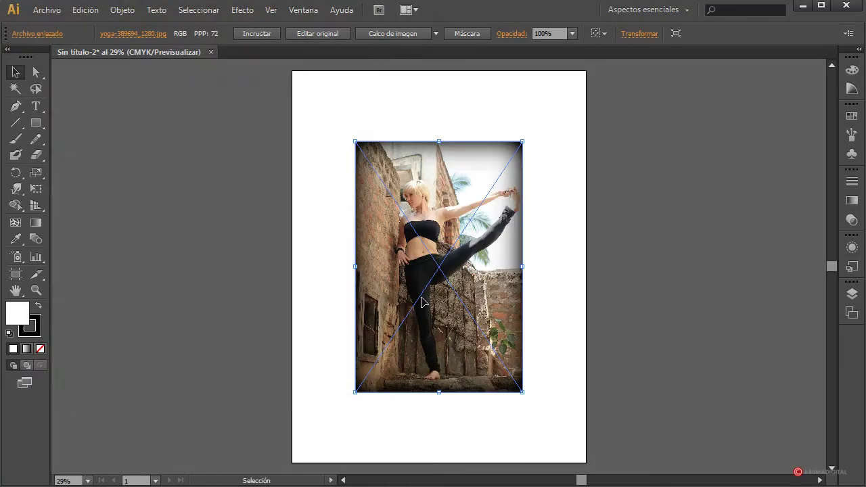
scroll(474, 299, "up", 5)
scroll(474, 299, "down", 5)
scroll(326, 219, "up", 2)
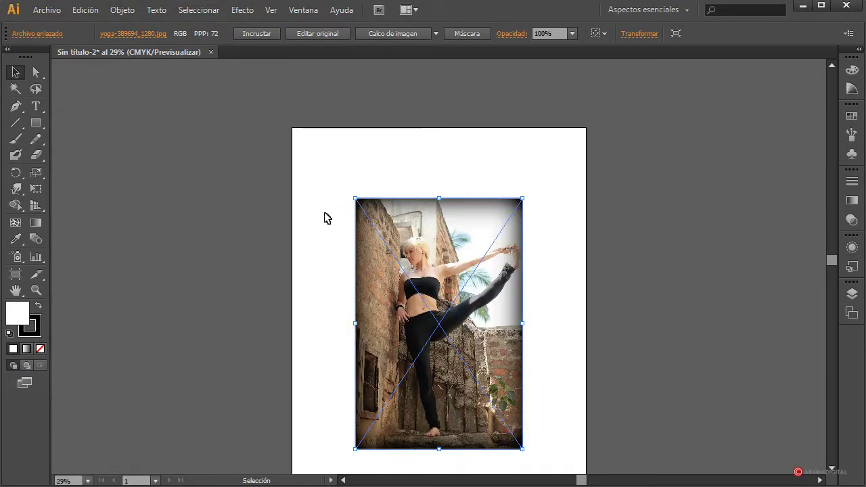
left_click(301, 218)
left_click(36, 107)
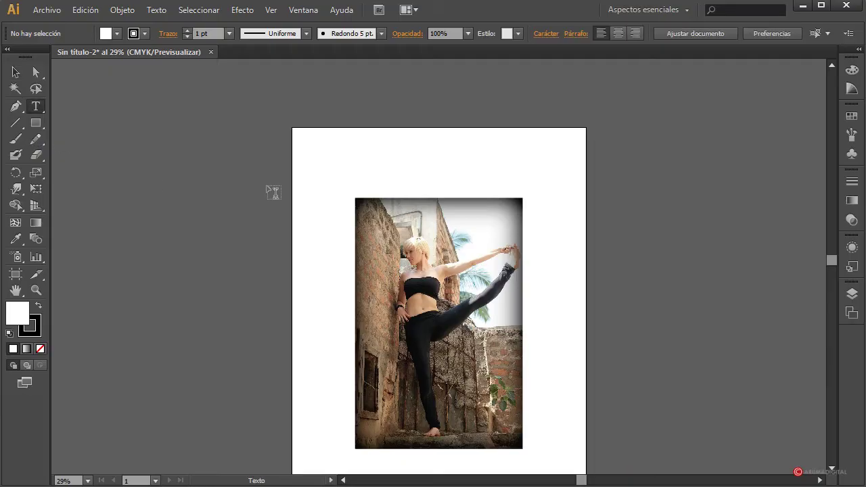
left_click(313, 154)
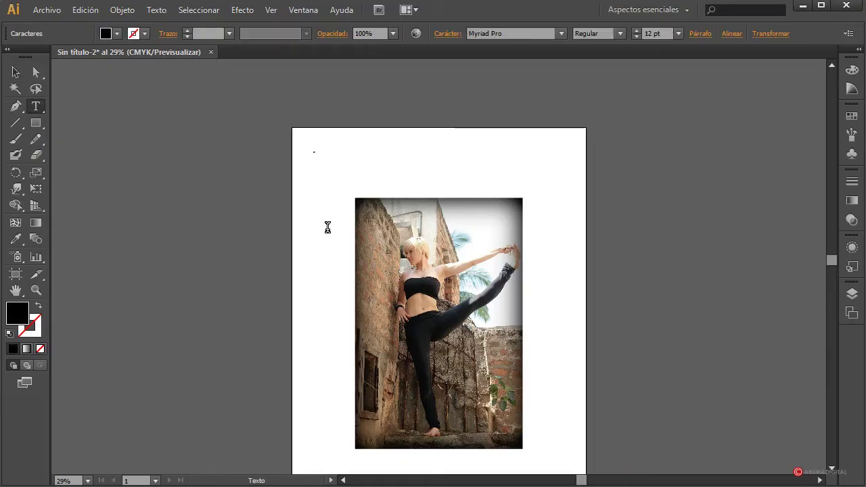
type("ejemplo")
type(".com")
left_click(15, 73)
left_click_drag(332, 158, 525, 218)
left_click_drag(332, 155, 441, 154)
left_click(589, 207)
Delete the web address text above the photo
left_click(533, 152)
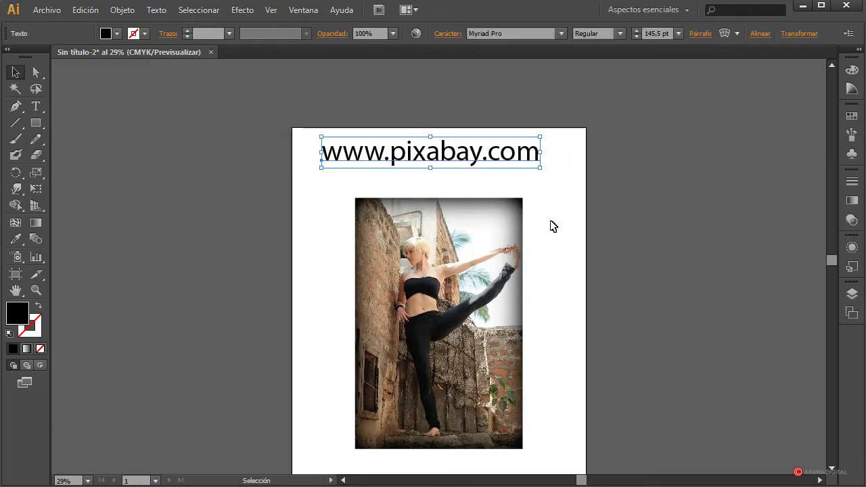
key("Delete")
Duplicate the photo four times, placing two stacked copies on each side of the artboard
left_click(470, 245)
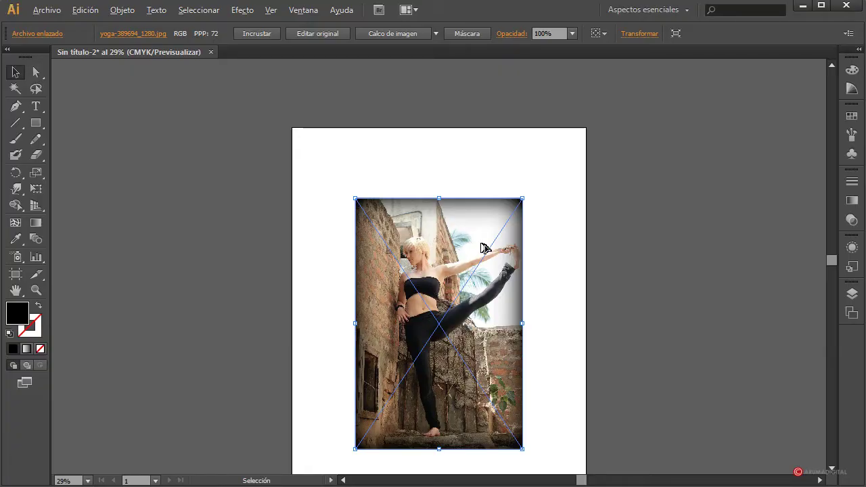
left_click_drag(409, 242, 138, 108)
left_click_drag(436, 252, 165, 400)
left_click_drag(458, 247, 736, 113)
left_click_drag(422, 253, 699, 387)
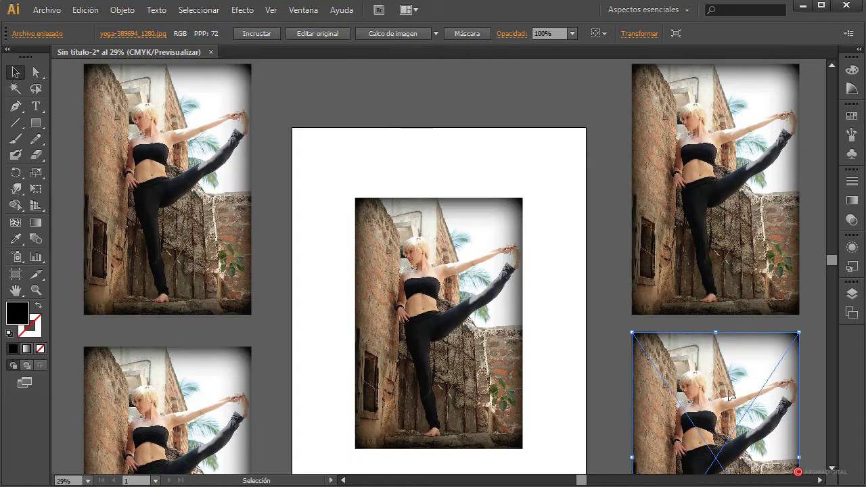
left_click(811, 370)
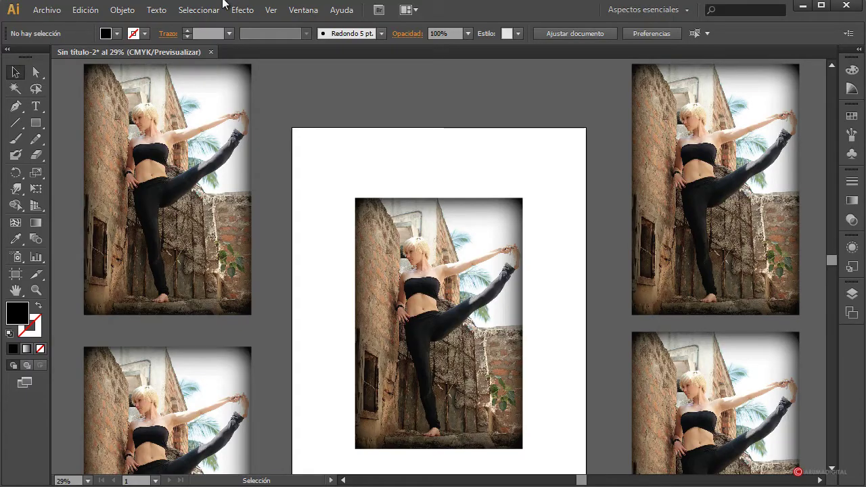
Apply Image Trace to the upper photo copy left of the artboard and display its tracing options clear of the result
left_click(183, 85)
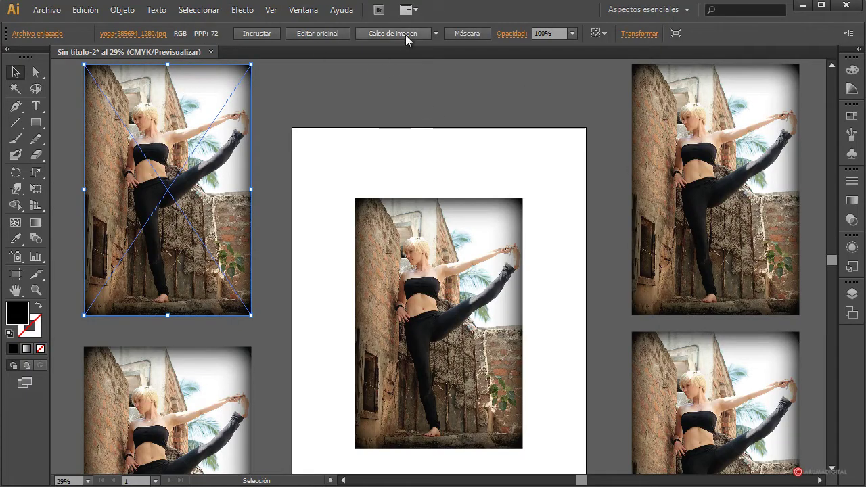
key("ctrl+shift+e")
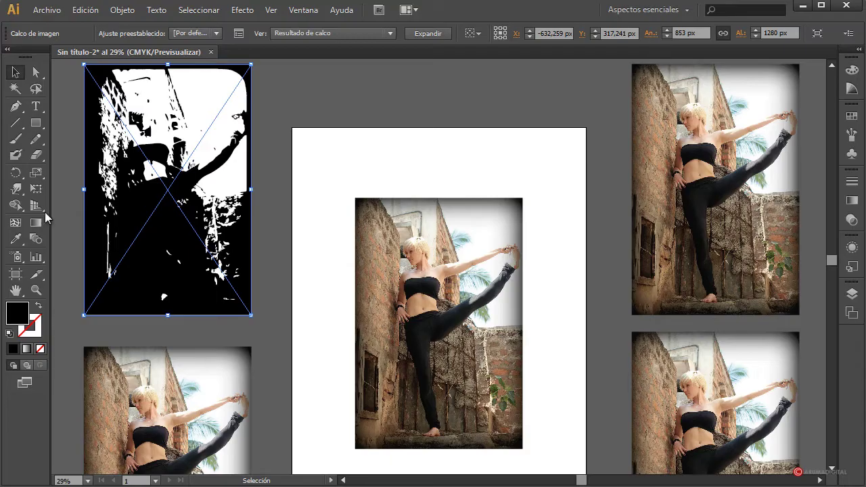
left_click(237, 38)
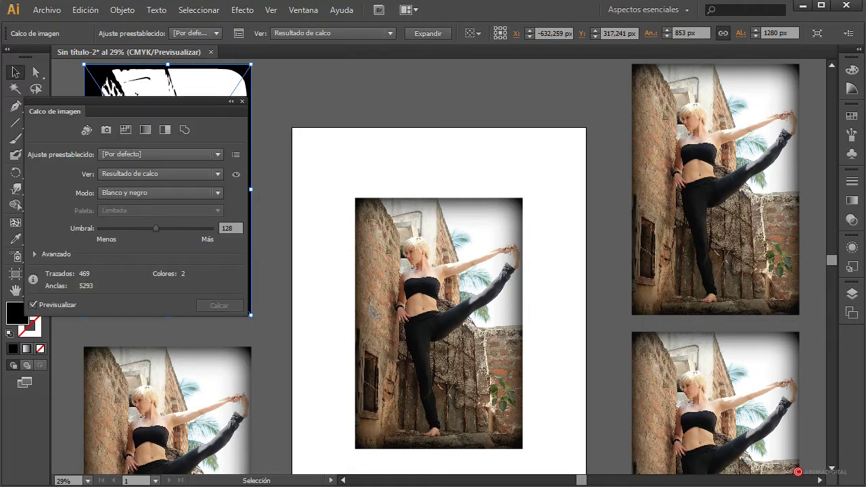
left_click_drag(176, 106, 483, 128)
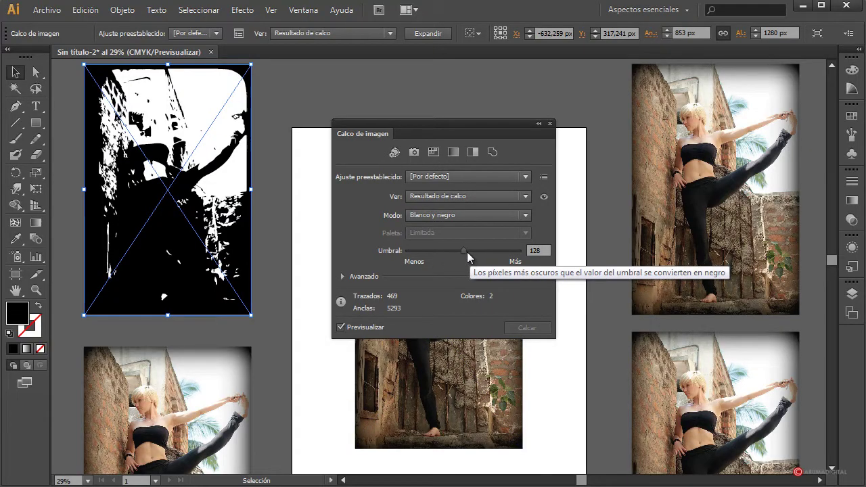
Lower the black-and-white threshold of the upper-left tracing to 25, close the tracing options and deselect it
left_click_drag(466, 251, 451, 251)
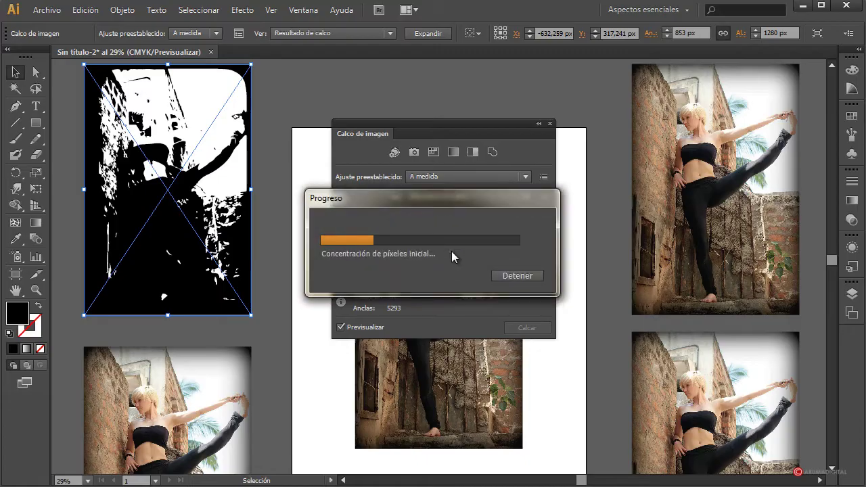
left_click_drag(450, 251, 443, 252)
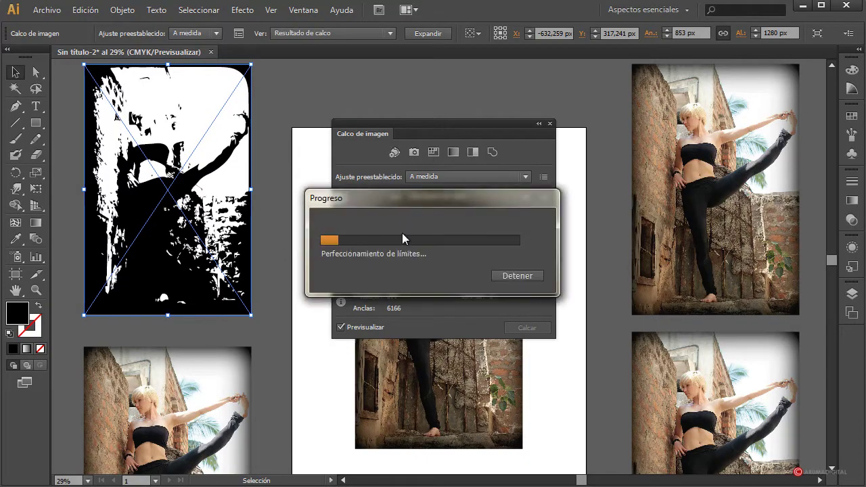
left_click_drag(437, 251, 432, 252)
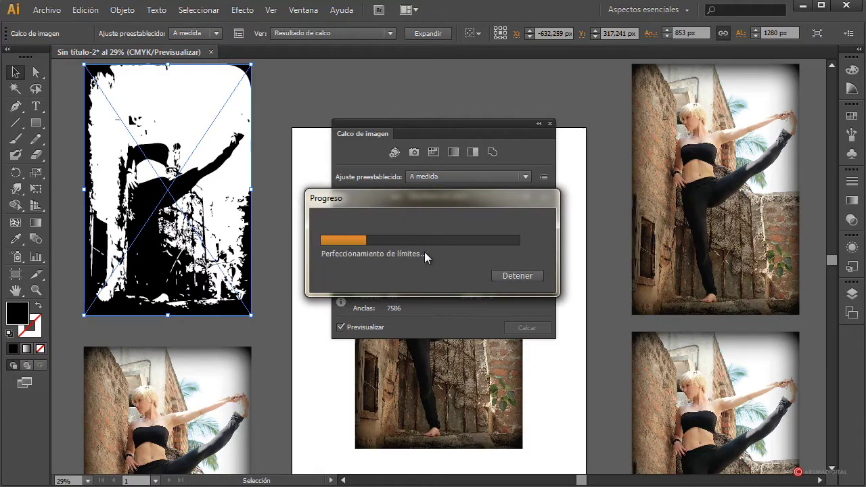
left_click_drag(424, 252, 419, 254)
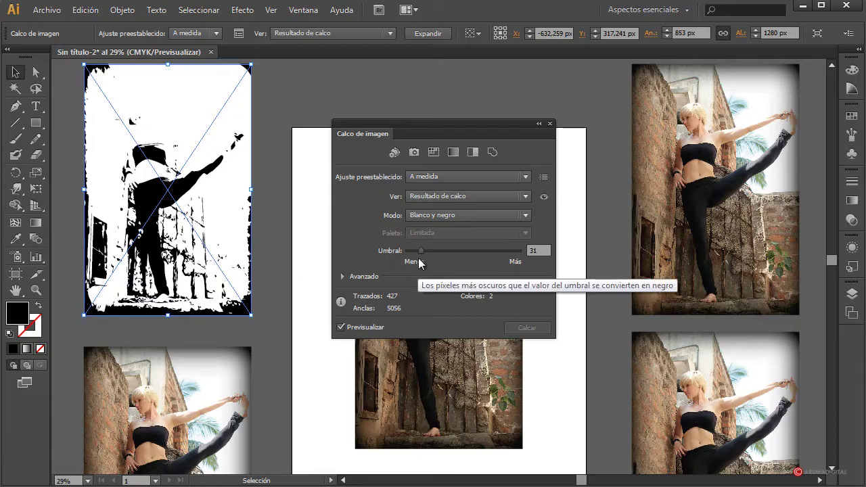
left_click_drag(420, 252, 417, 252)
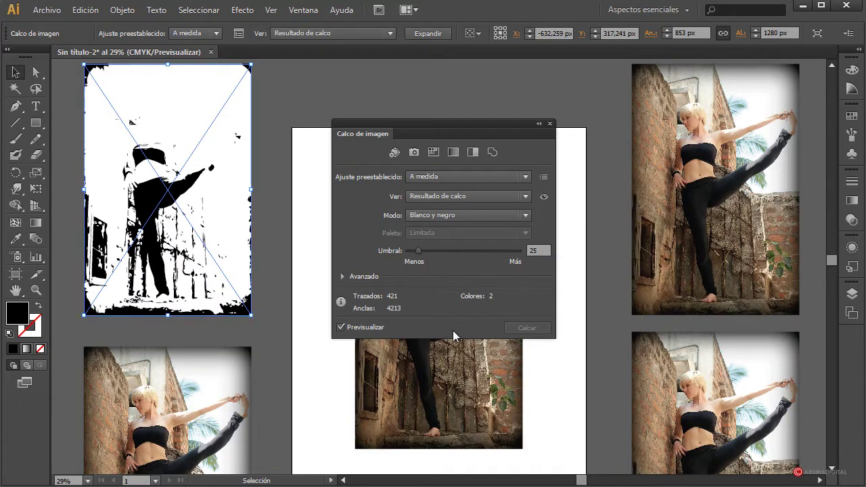
left_click(550, 124)
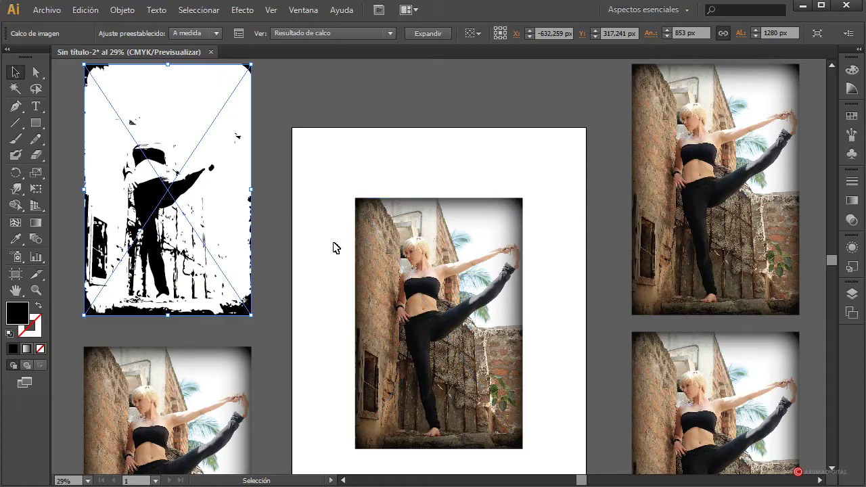
left_click(285, 279)
Trace the lower photo copy left of the artboard in black and white with a threshold of 68
left_click(183, 399)
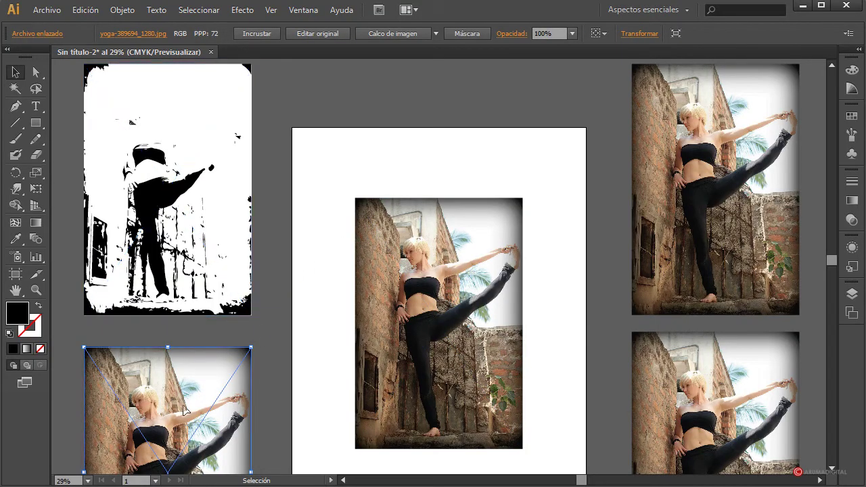
scroll(186, 409, "down", 2)
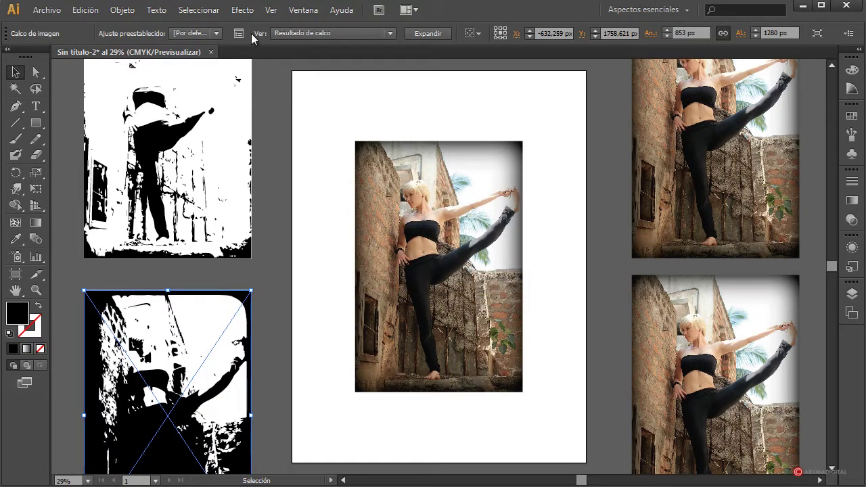
left_click(238, 33)
left_click_drag(447, 250, 428, 259)
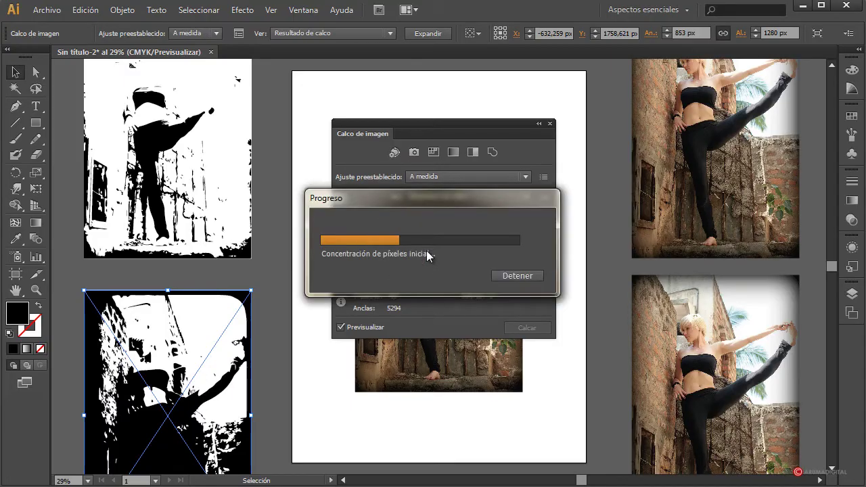
left_click_drag(426, 250, 431, 249)
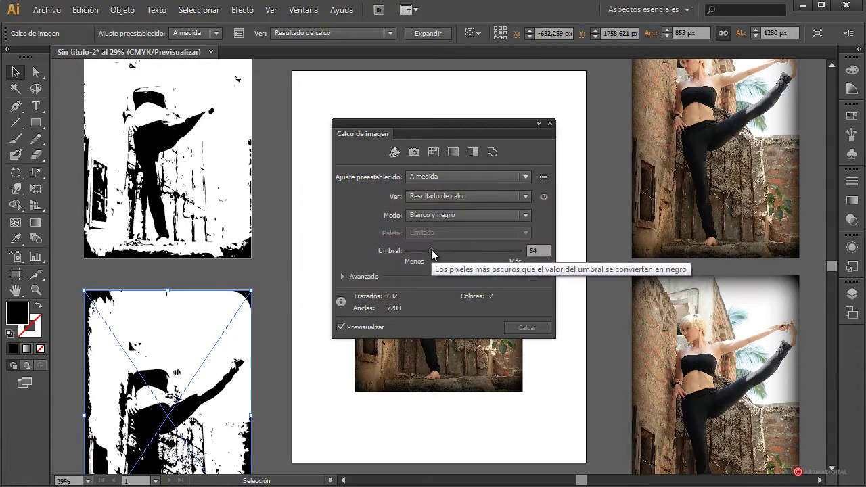
left_click_drag(431, 249, 437, 249)
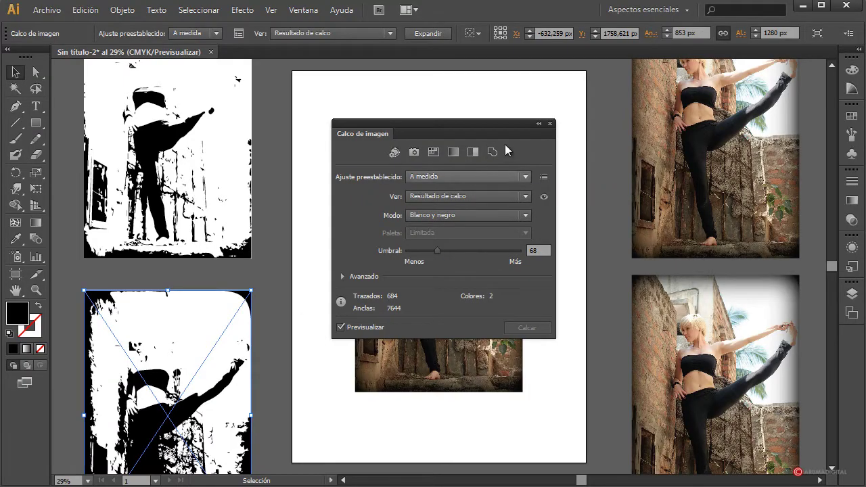
left_click(552, 124)
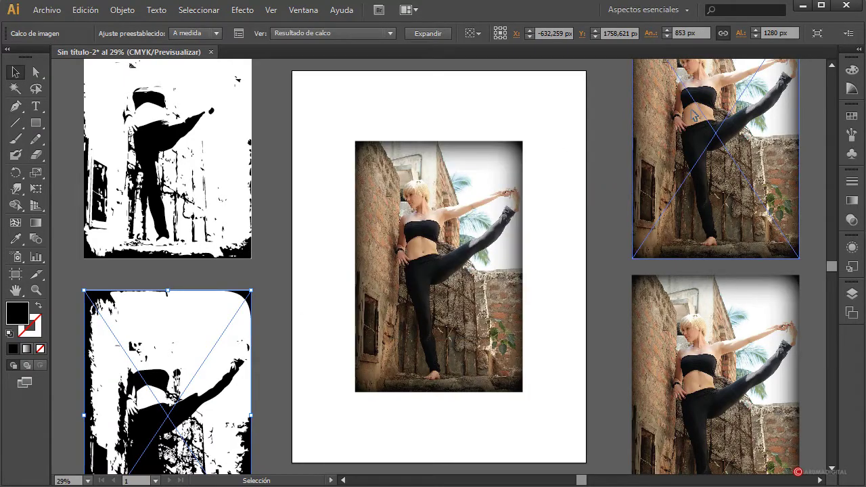
Apply Image Trace with the default preset to the upper photo copy right of the artboard
left_click(692, 128)
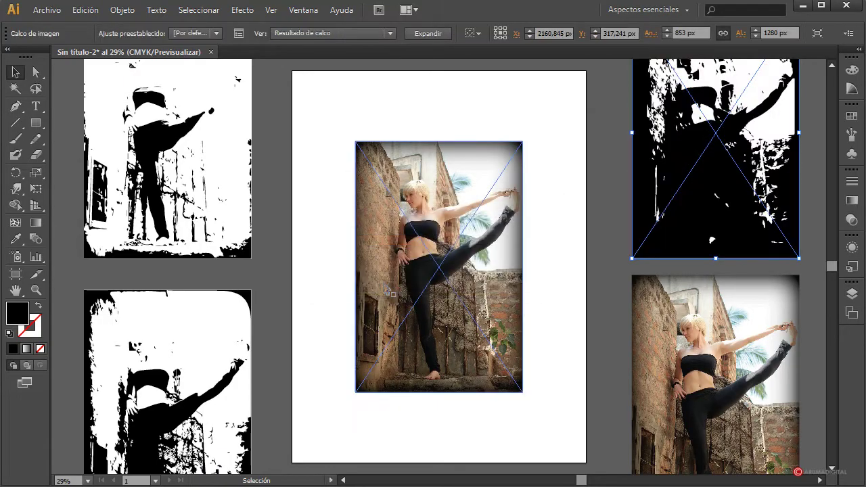
scroll(539, 236, "up", 2)
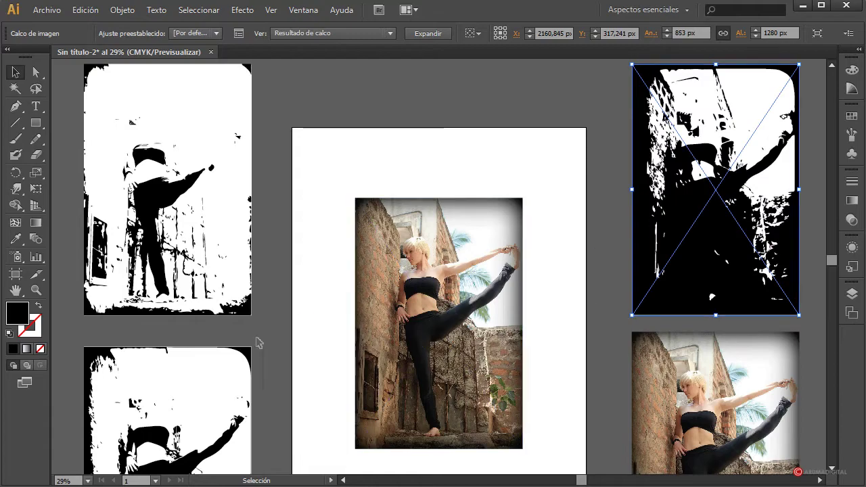
scroll(281, 329, "down", 2)
scroll(681, 120, "up", 2)
scroll(651, 142, "down", 2)
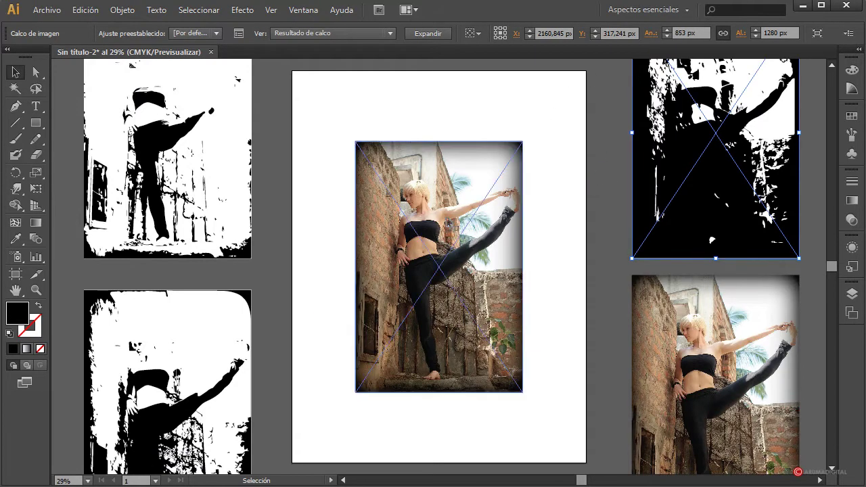
Trace the photo on the artboard in black and white and raise its threshold to 165
left_click(447, 224)
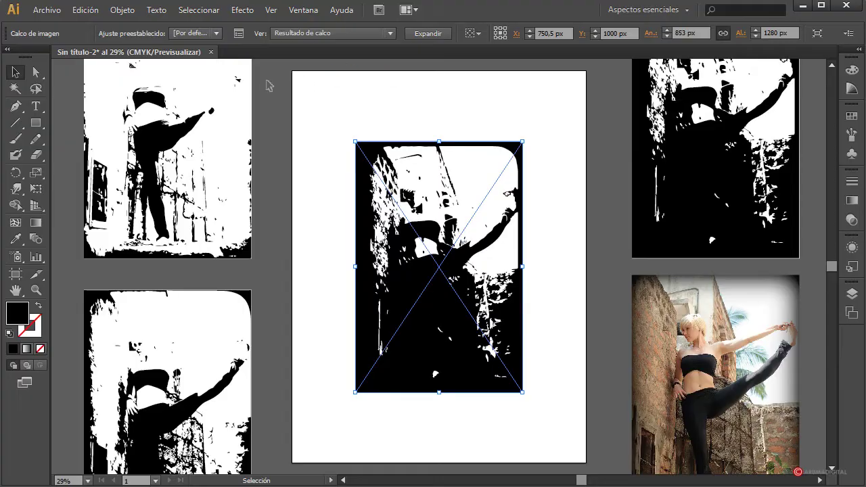
left_click(239, 34)
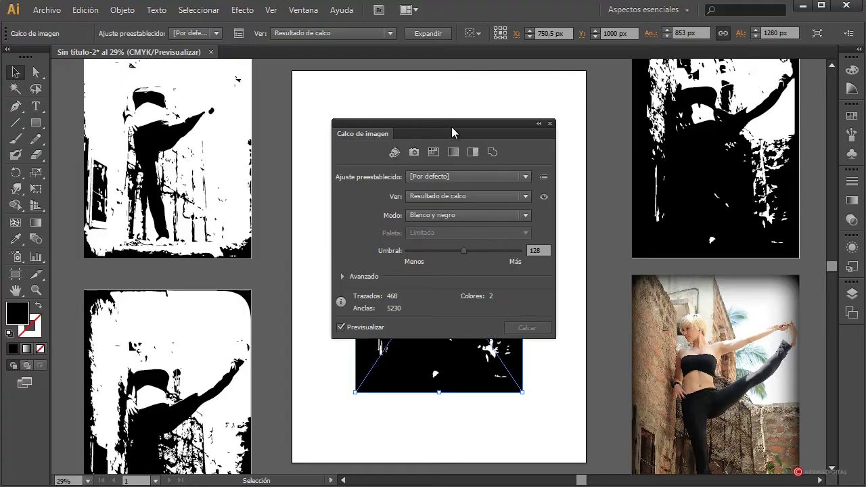
left_click_drag(451, 129, 229, 109)
left_click_drag(245, 231, 251, 230)
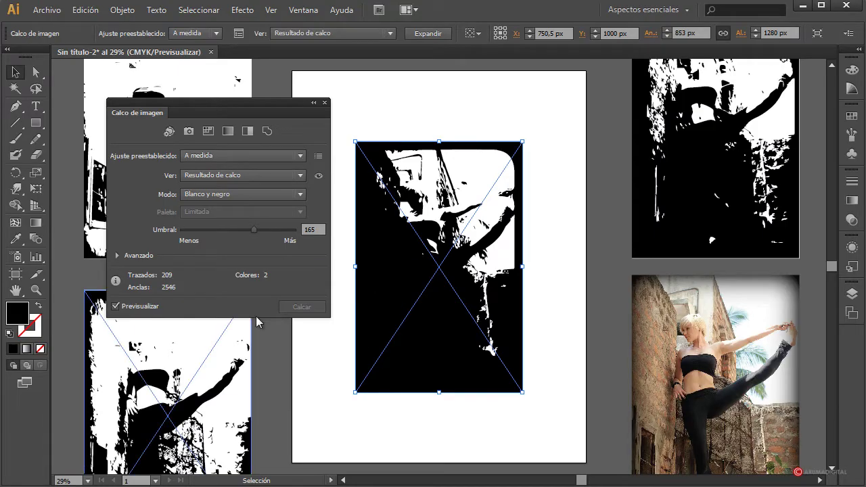
Close the tracing options and expand the two tracings left of the artboard into editable vector paths
left_click(324, 103)
left_click(106, 160)
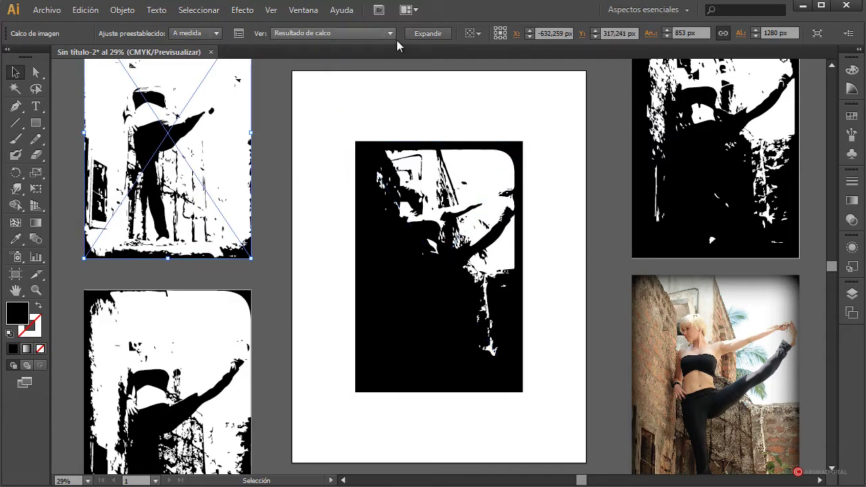
left_click(428, 33)
left_click(273, 241)
left_click(236, 309)
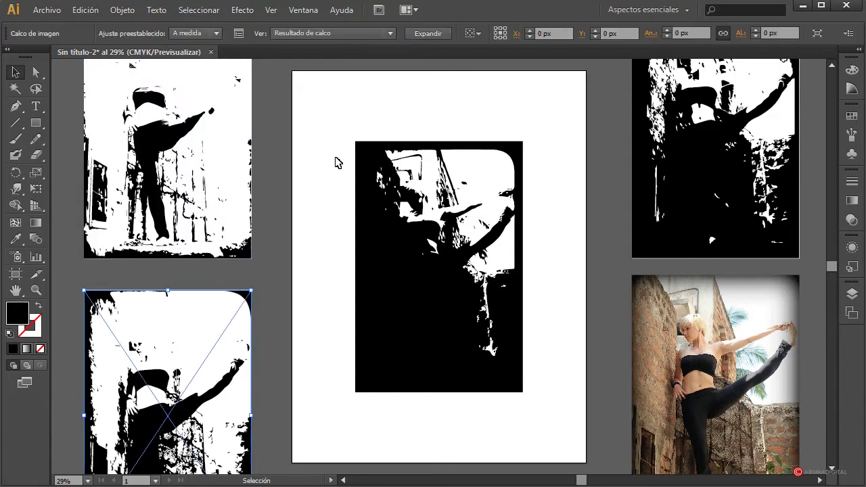
left_click(420, 34)
Expand the artboard tracing and the black-and-white tracing right of the artboard into vector paths, leaving nothing selected
left_click(441, 261)
left_click(433, 34)
left_click(636, 209)
left_click(440, 36)
left_click(589, 236)
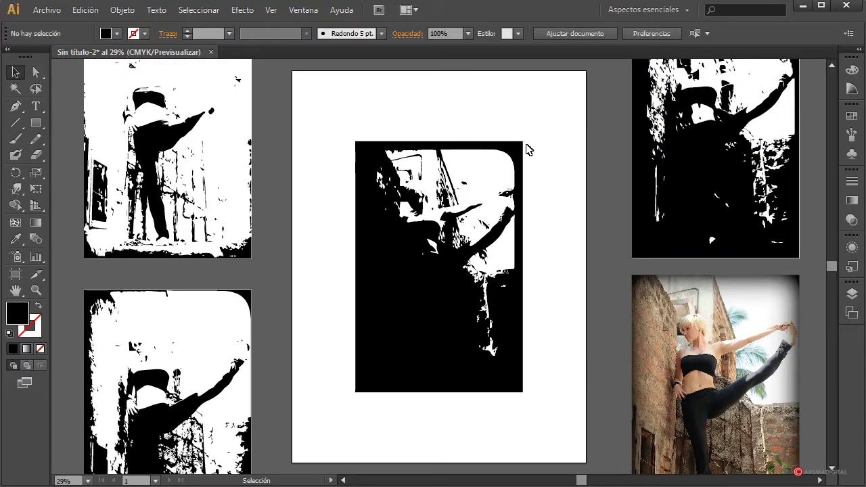
Move the three outer black-and-white tracings onto the artboard, stacking them exactly over the central one with the lightest in front
scroll(268, 280, "up", 2)
scroll(278, 278, "down", 3)
scroll(280, 279, "up", 1)
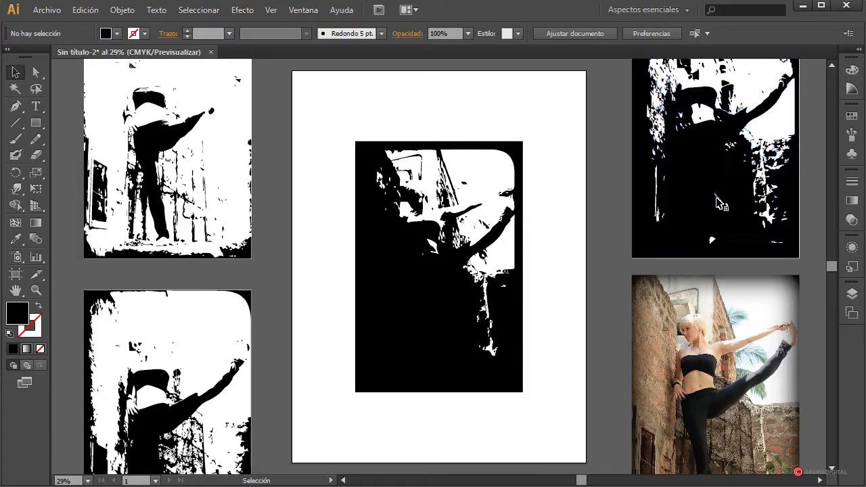
mouse_move(685, 209)
left_mouse_down()
mouse_move(393, 351)
mouse_move(406, 365)
left_mouse_up()
mouse_move(173, 340)
left_mouse_down()
mouse_move(375, 203)
mouse_move(445, 197)
left_mouse_up()
mouse_move(184, 253)
left_mouse_down()
mouse_move(433, 323)
mouse_move(458, 390)
left_mouse_up()
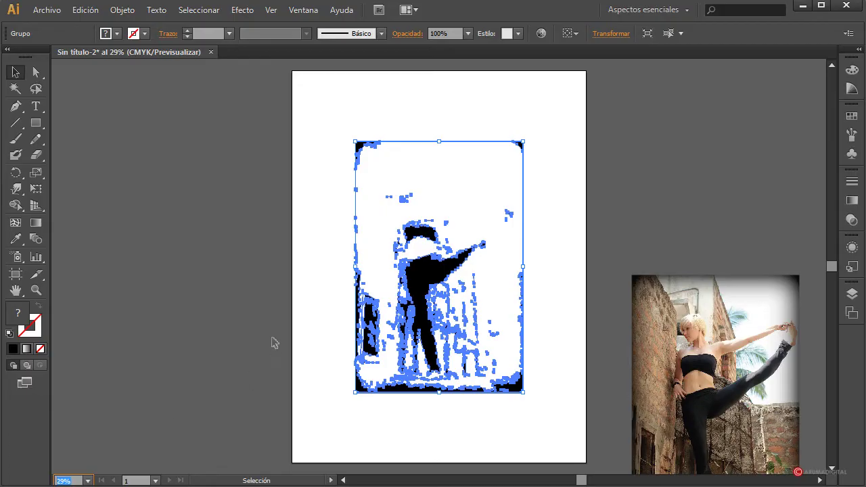
Zoom to 100% and shift the stacked tracings slightly apart from each other
type("0")
key("Return")
scroll(607, 87, "up", 10)
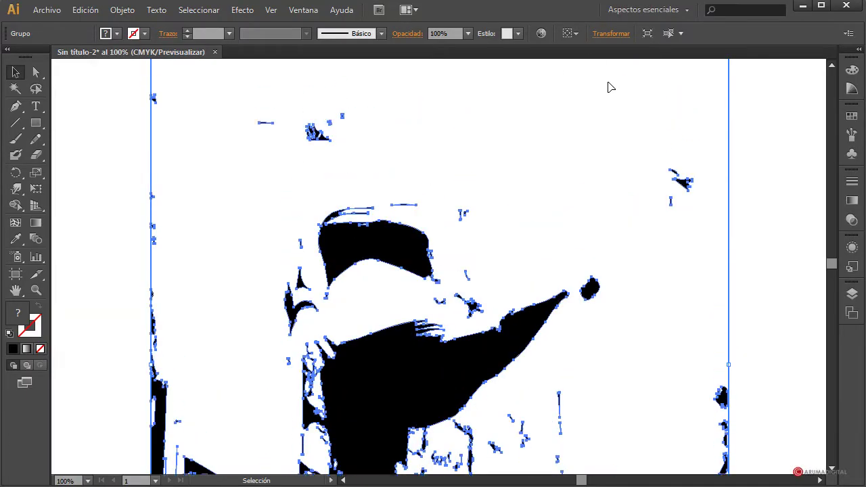
mouse_move(690, 177)
left_mouse_down()
mouse_move(732, 173)
mouse_move(708, 178)
mouse_move(746, 184)
mouse_move(725, 212)
mouse_move(761, 202)
left_mouse_up()
mouse_move(711, 166)
left_mouse_down()
mouse_move(747, 166)
mouse_move(718, 192)
left_mouse_up()
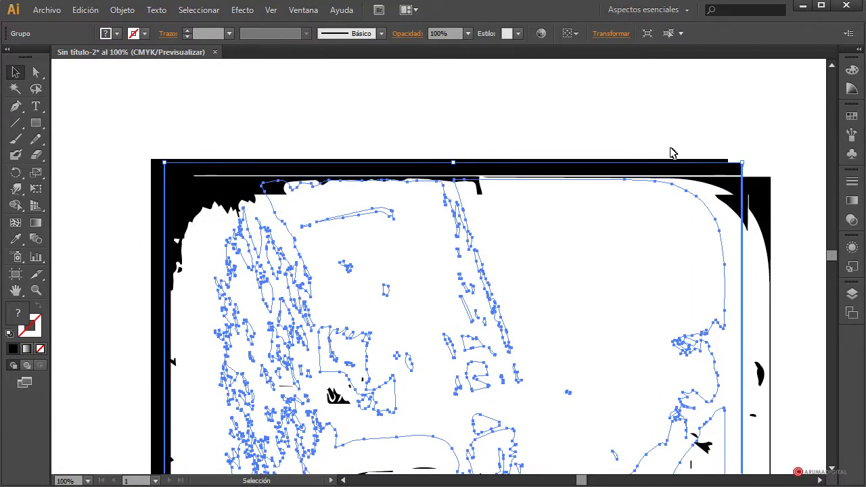
Select all the stacked tracings and display the artwork in Outline view
left_click_drag(672, 153, 773, 248)
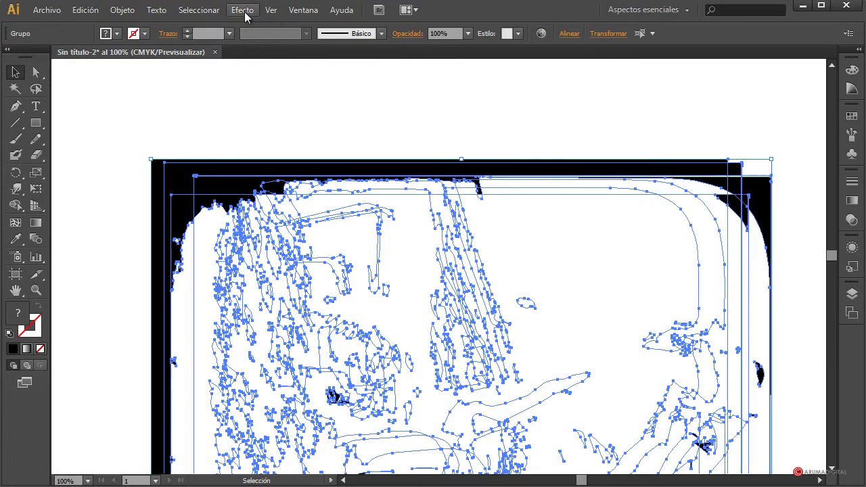
left_click(269, 10)
left_click(298, 23)
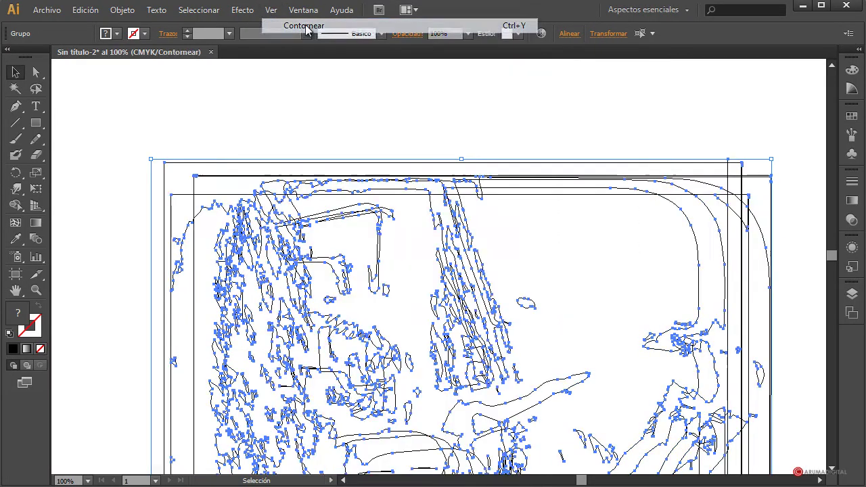
Realign the offset tracing groups so that their upper-right corners coincide, and clear the selection
left_click(674, 143)
mouse_move(742, 176)
left_mouse_down()
mouse_move(727, 173)
mouse_move(771, 193)
mouse_move(733, 198)
mouse_move(729, 184)
left_mouse_up()
left_click(800, 133)
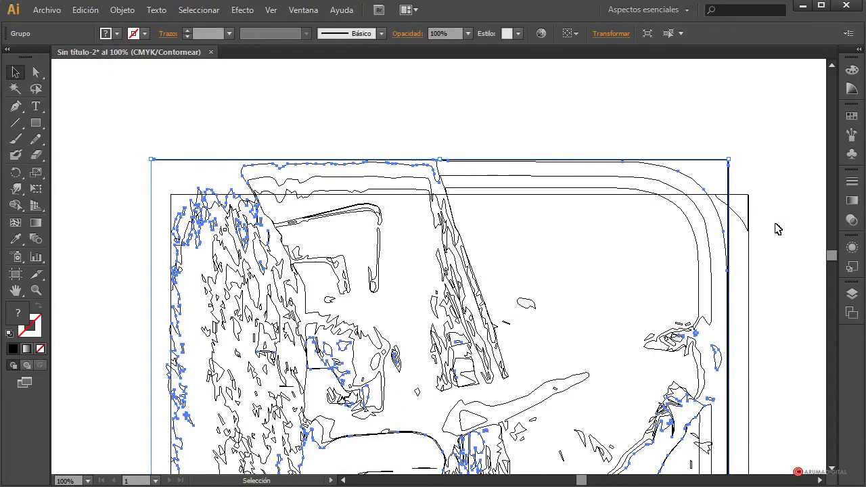
left_click(757, 216)
left_click_drag(749, 216, 729, 181)
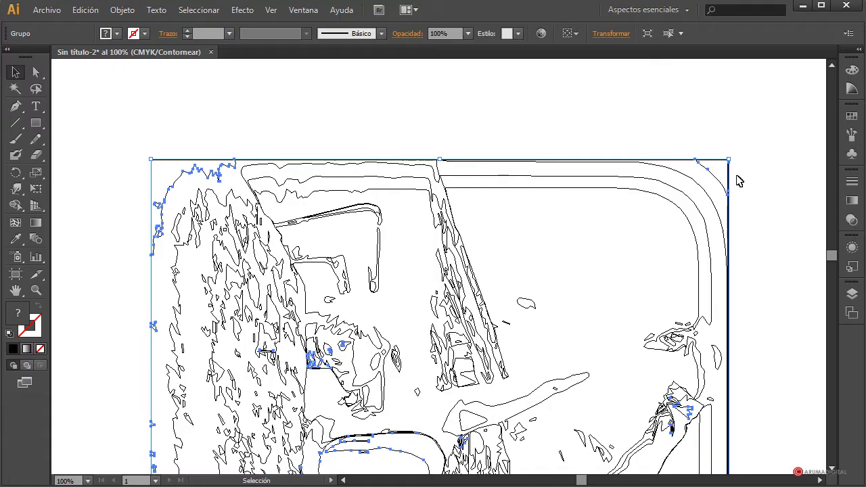
left_click(756, 184)
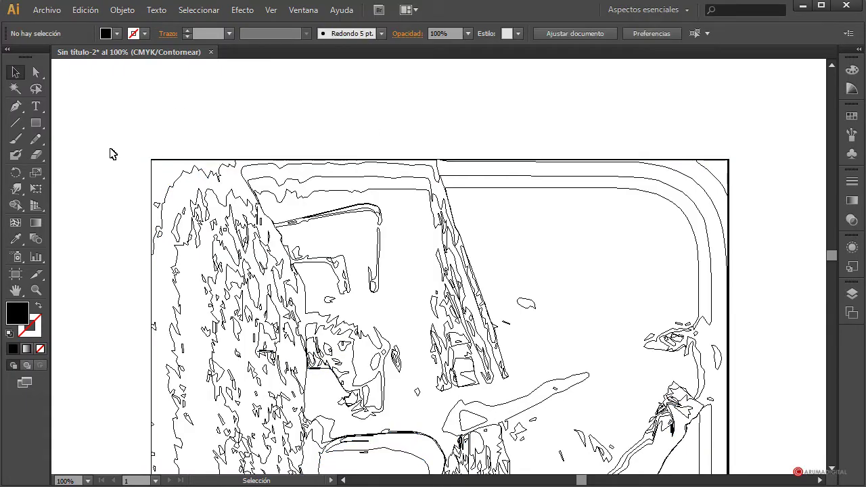
Examine the overlapping outlines along the figure and the extent of the group that contains the trouser shape
scroll(113, 157, "down", 5)
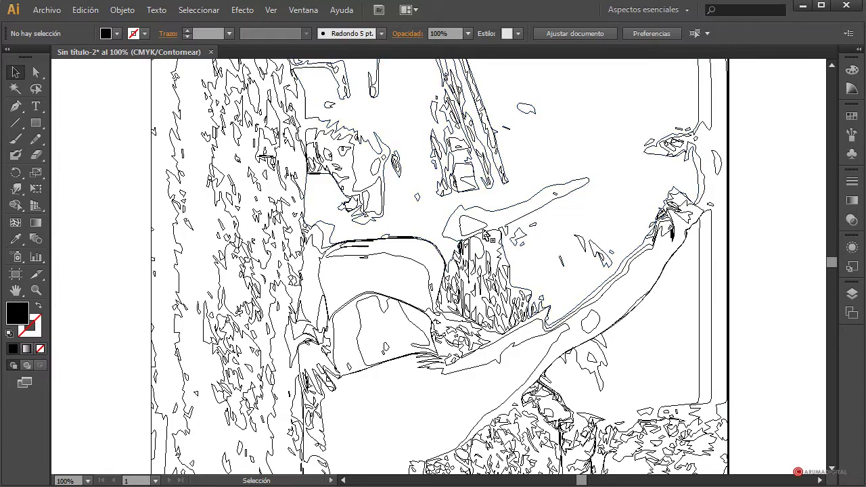
scroll(458, 336, "down", 2)
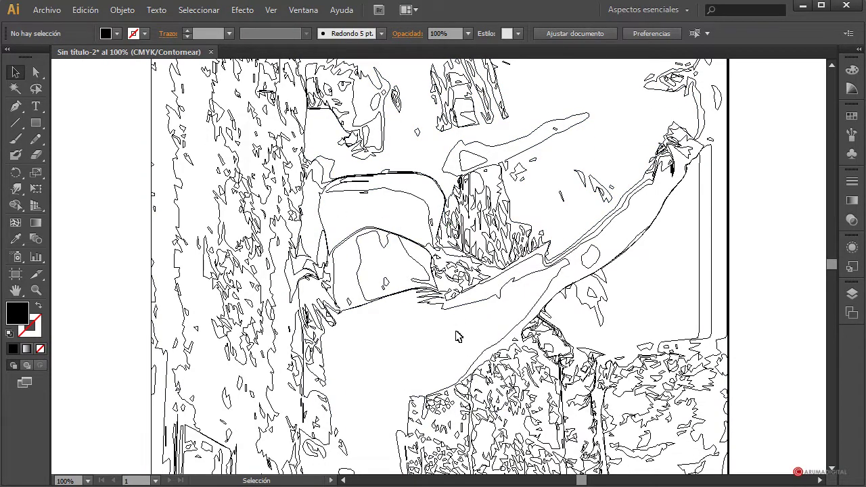
left_click(483, 349)
scroll(406, 365, "down", 3)
scroll(403, 370, "down", 2)
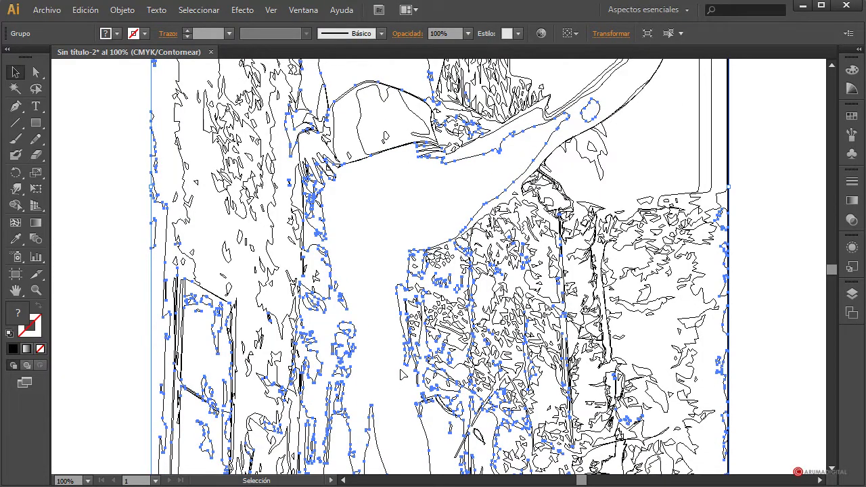
scroll(403, 373, "up", 2)
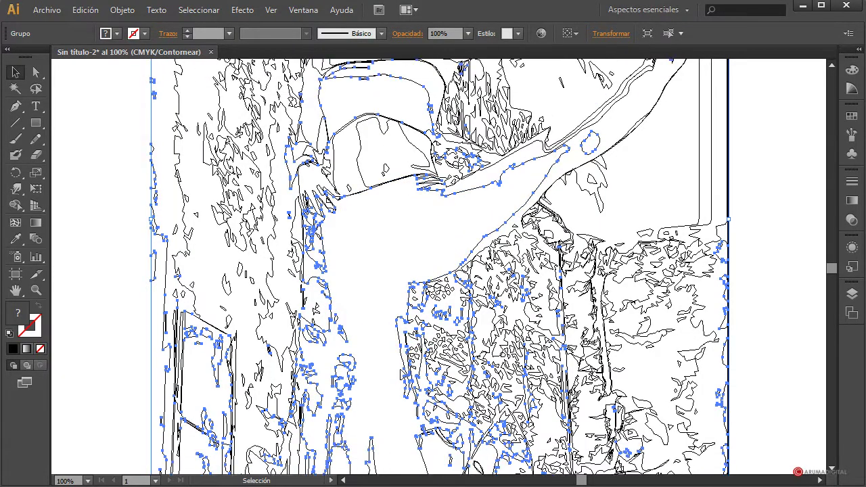
scroll(556, 309, "up", 10)
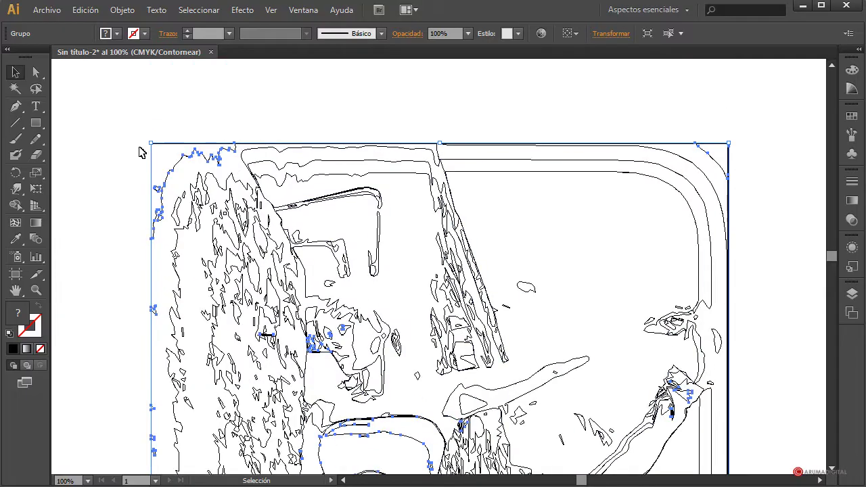
Ungroup all the stacked tracings into separate shapes and clear the selection
left_click_drag(557, 309, 772, 386)
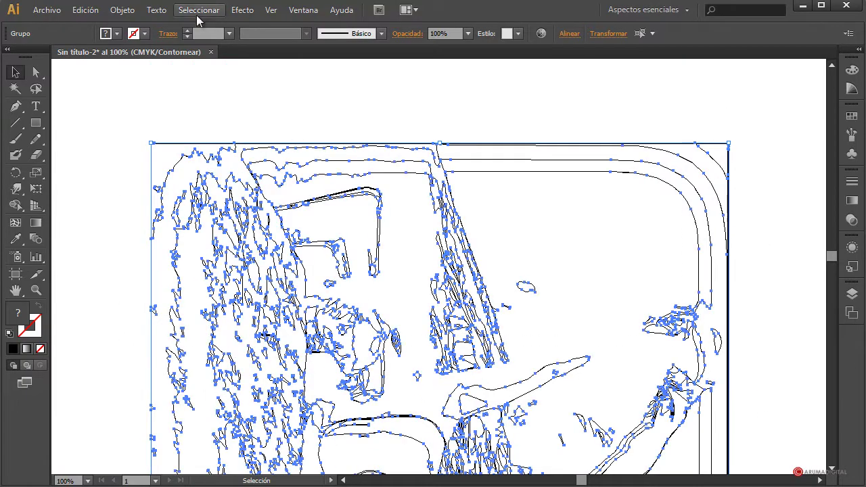
left_click(123, 9)
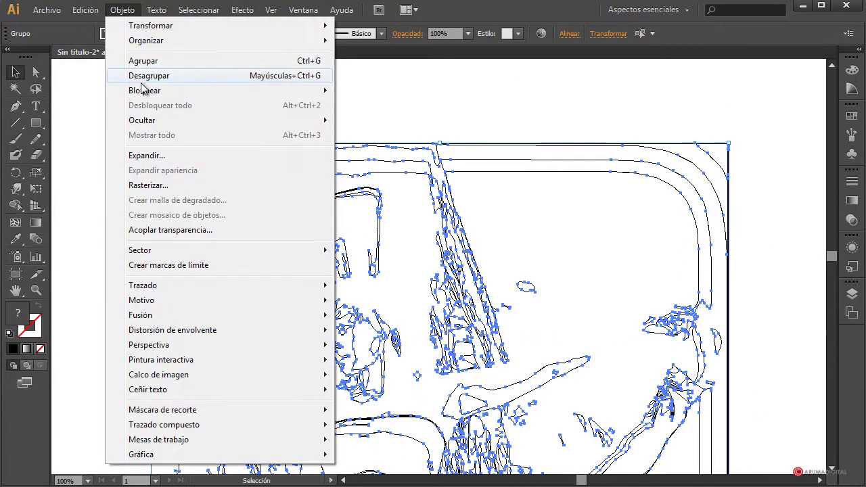
left_click(141, 81)
left_click(312, 106)
Select the top, the trousers and the overlapping leg and background shapes one by one to examine each compound path
scroll(377, 177, "down", 3)
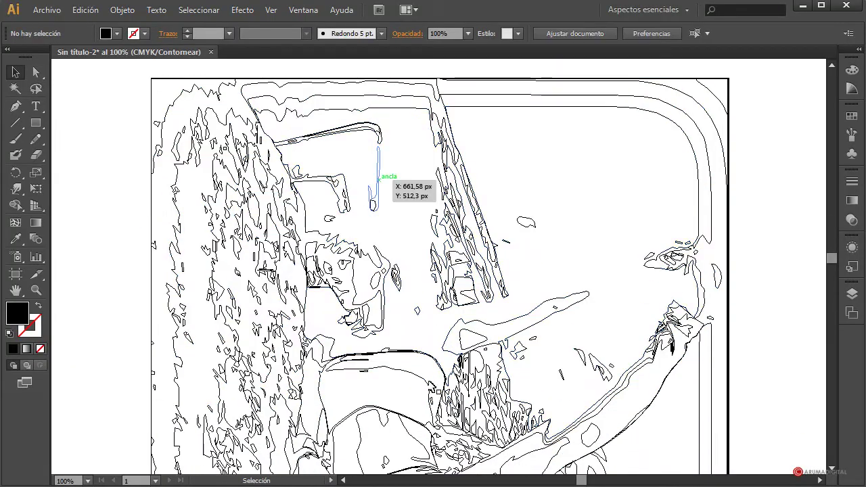
left_click(407, 381)
scroll(408, 381, "down", 13)
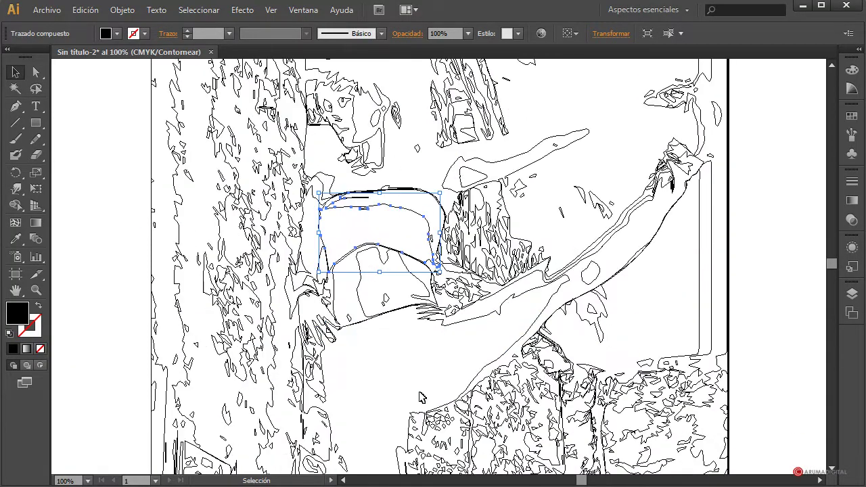
left_click(518, 199)
scroll(518, 199, "up", 3)
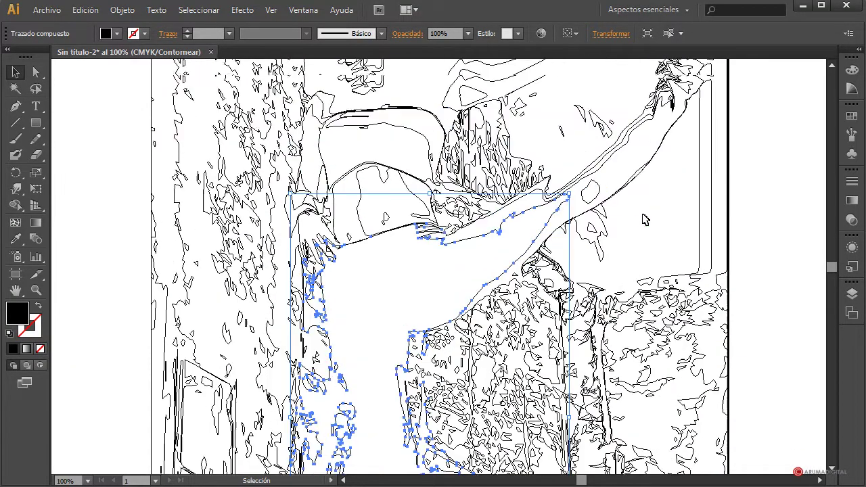
left_click(637, 186)
scroll(629, 253, "down", 5)
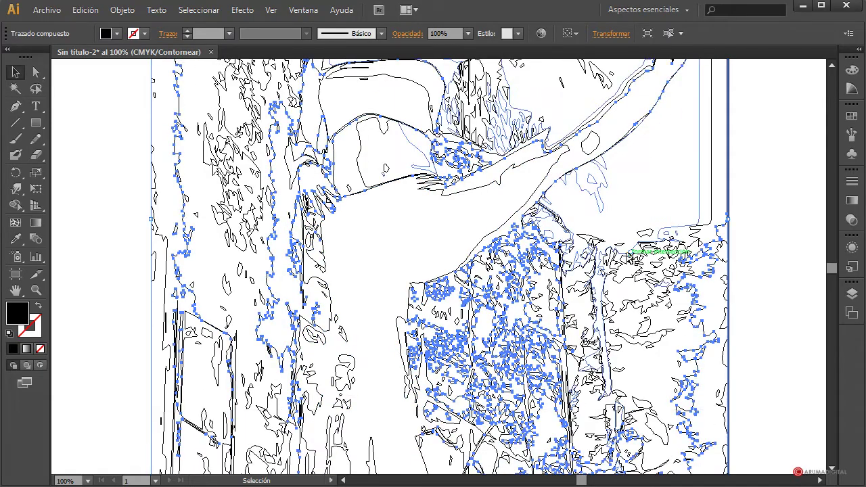
scroll(627, 253, "up", 3)
scroll(638, 244, "up", 3)
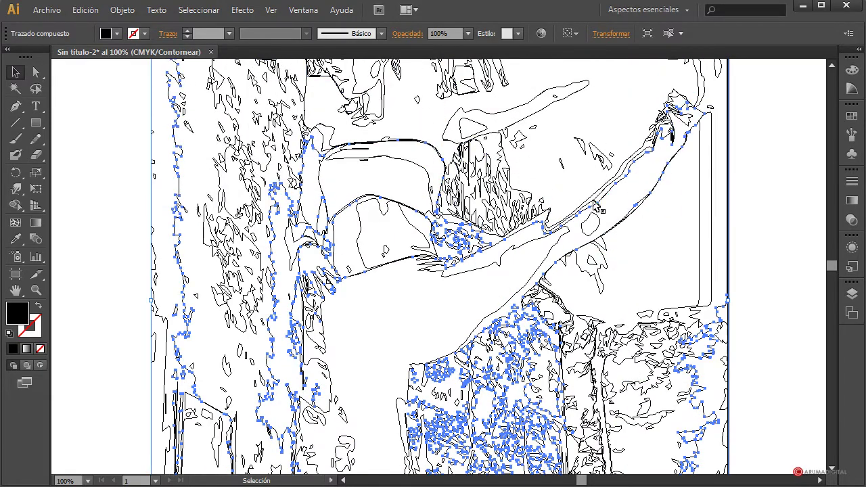
left_click(612, 196)
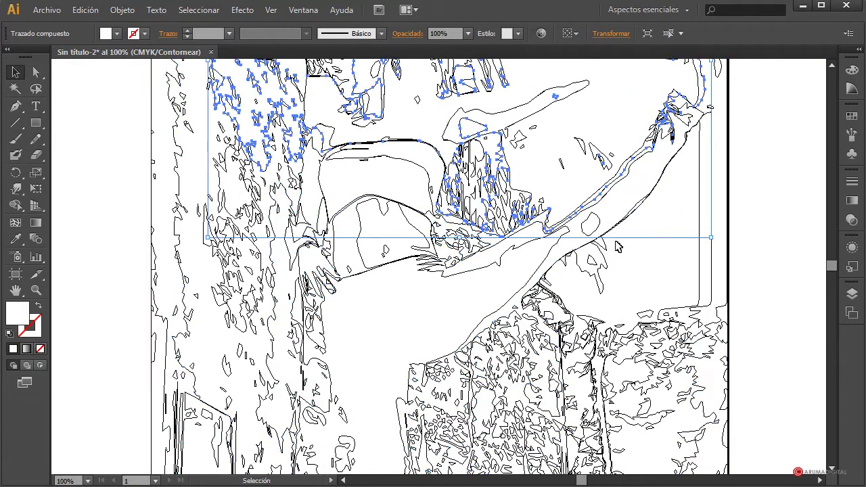
Select the trouser shape and cut it with the Knife tool along the left edge of the standing leg, from the hip down
left_click(524, 286)
scroll(379, 396, "down", 5)
scroll(379, 396, "up", 2)
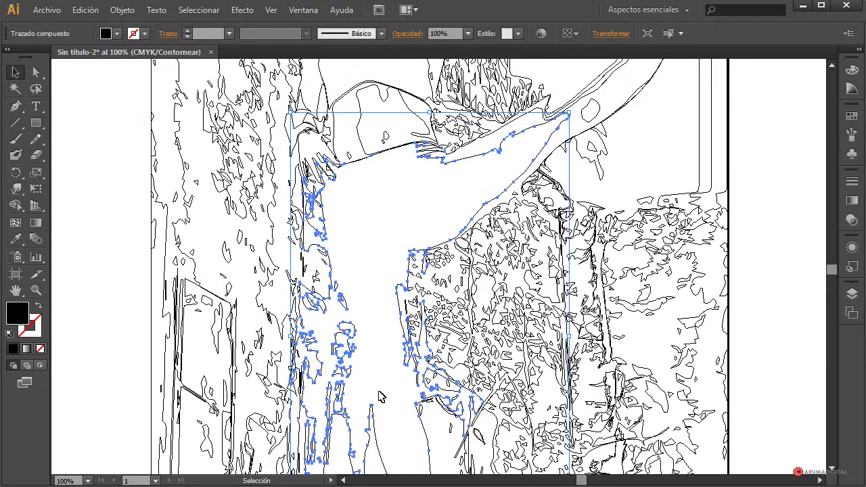
scroll(392, 414, "down", 10)
scroll(392, 414, "up", 4)
scroll(392, 414, "up", 8)
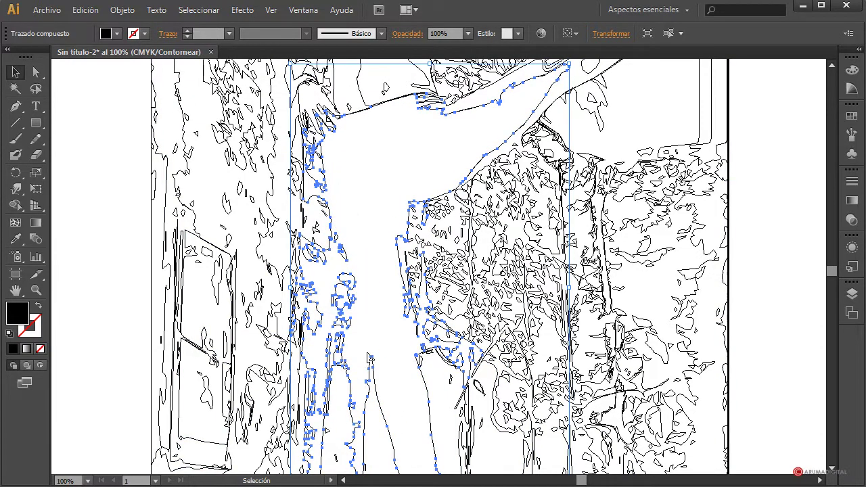
mouse_move(35, 155)
left_mouse_down()
mouse_move(64, 155)
mouse_move(91, 188)
left_mouse_up()
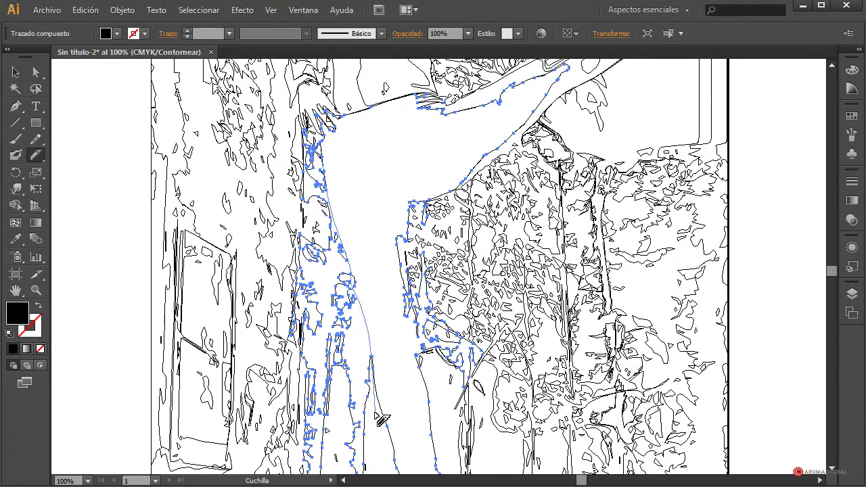
left_click_drag(376, 441, 378, 446)
scroll(439, 267, "up", 1)
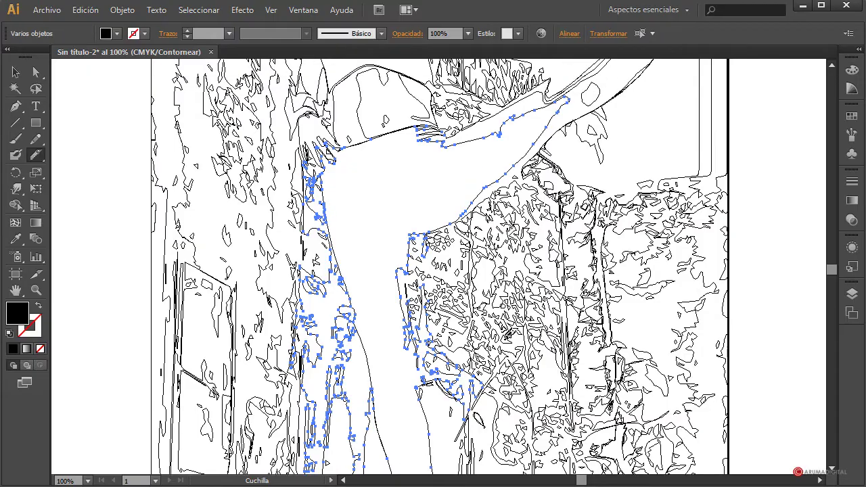
Select only the trouser piece separated by the cut, inspect its outline and view the available fill swatches
left_click(16, 72)
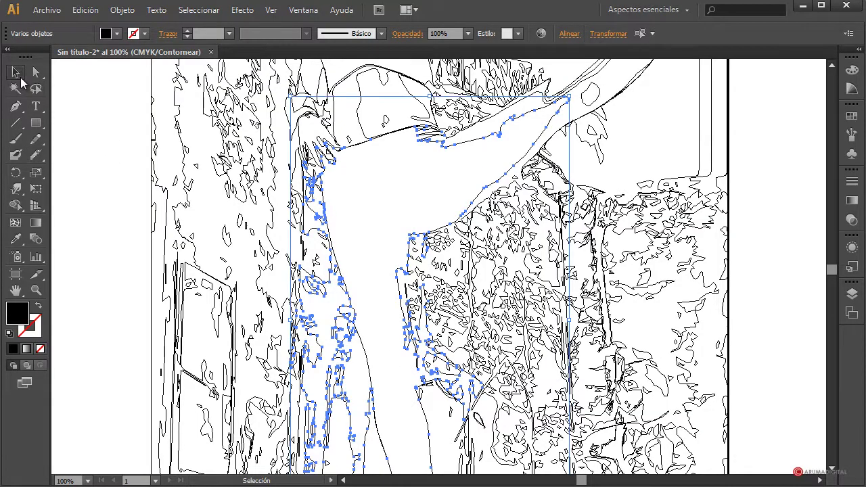
left_click(426, 159)
left_click(498, 180)
scroll(439, 284, "down", 6)
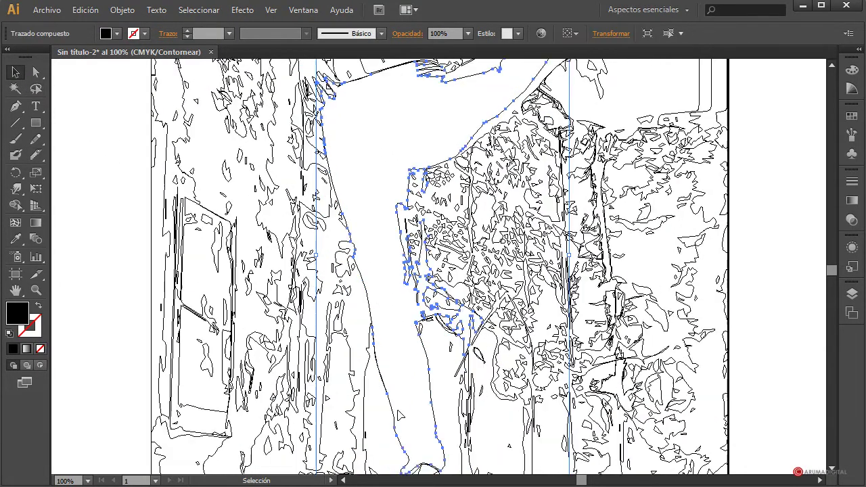
scroll(405, 415, "up", 6)
scroll(404, 416, "up", 1)
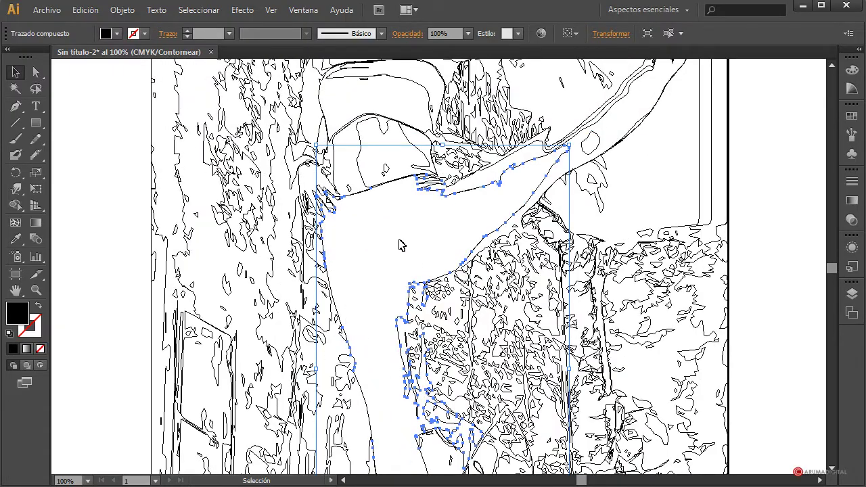
scroll(402, 246, "up", 2)
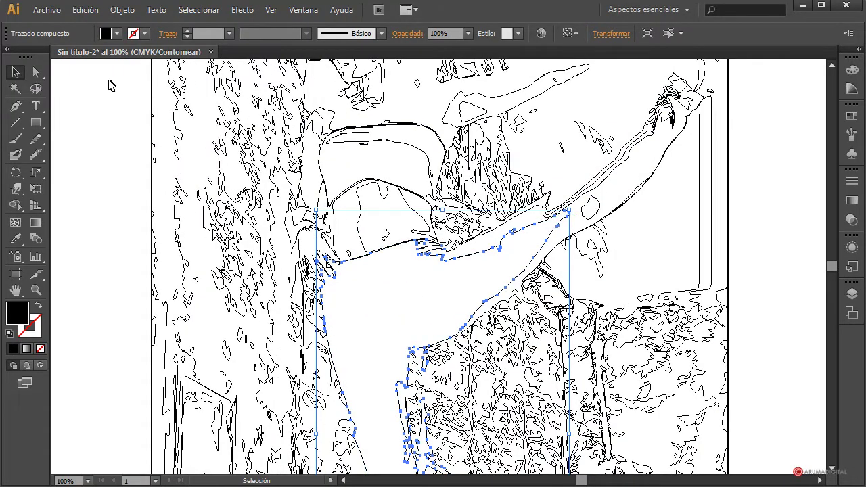
left_click(118, 34)
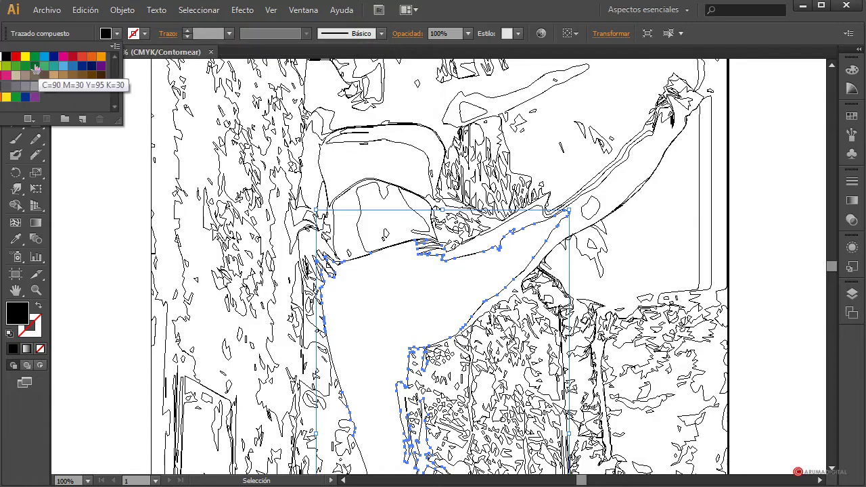
left_click(776, 220)
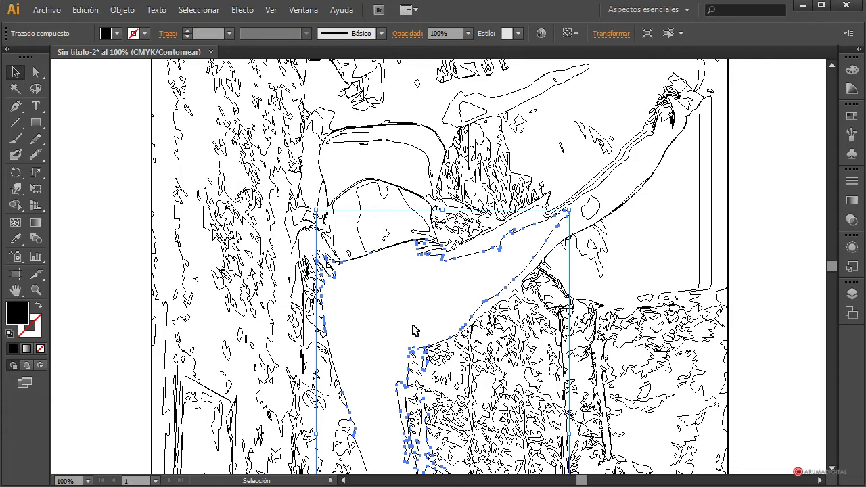
Switch the document from outline view to filled preview and clear the selection
scroll(414, 330, "up", 6)
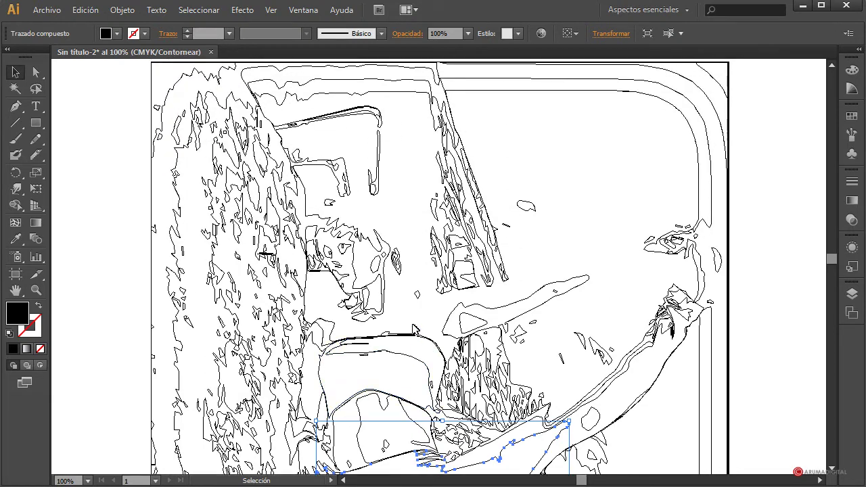
scroll(414, 330, "up", 1)
left_click(249, 11)
left_click(249, 11)
scroll(127, 80, "down", 2)
scroll(439, 267, "down", 5)
scroll(439, 267, "down", 5)
scroll(440, 267, "down", 5)
left_click_drag(744, 481, 771, 447)
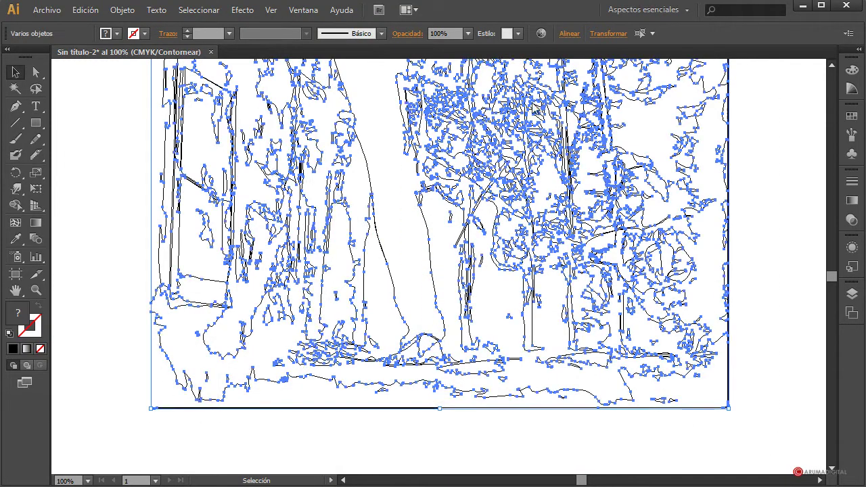
left_click(274, 12)
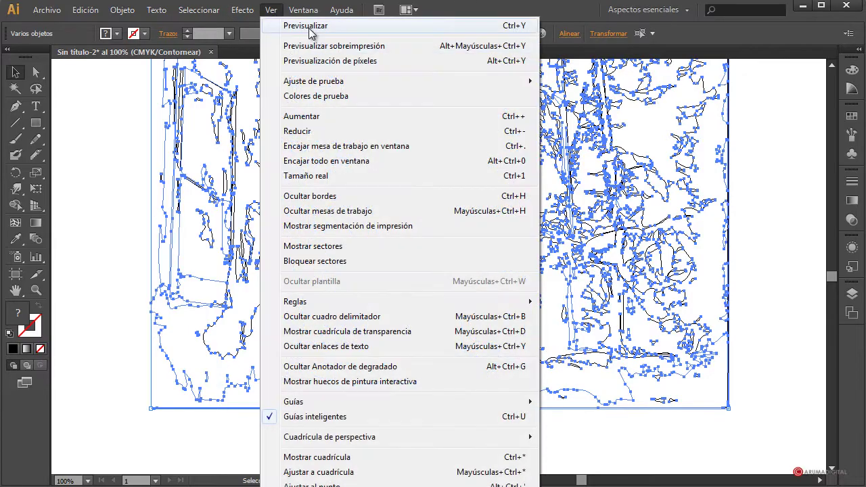
left_click(312, 23)
scroll(771, 264, "up", 3)
left_click(782, 269)
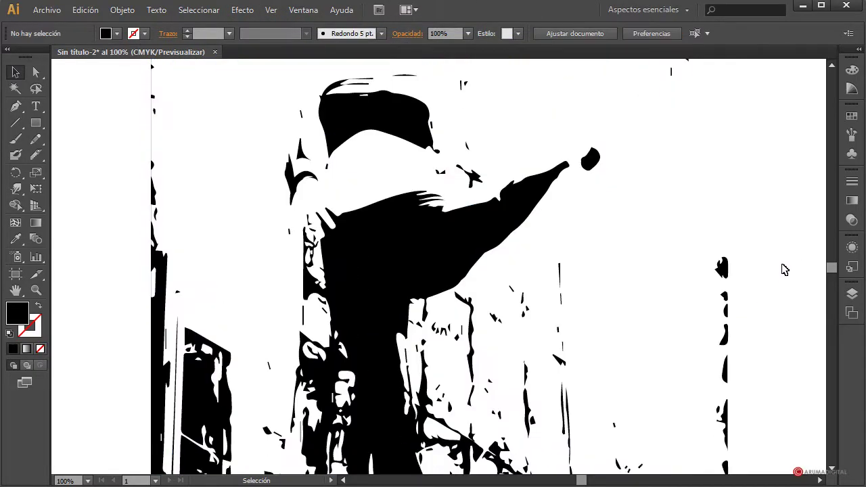
Select the trouser shape, the cut-off trunk piece beside the leg and the background shape one by one to examine their extents
left_click(508, 277)
scroll(474, 280, "down", 4)
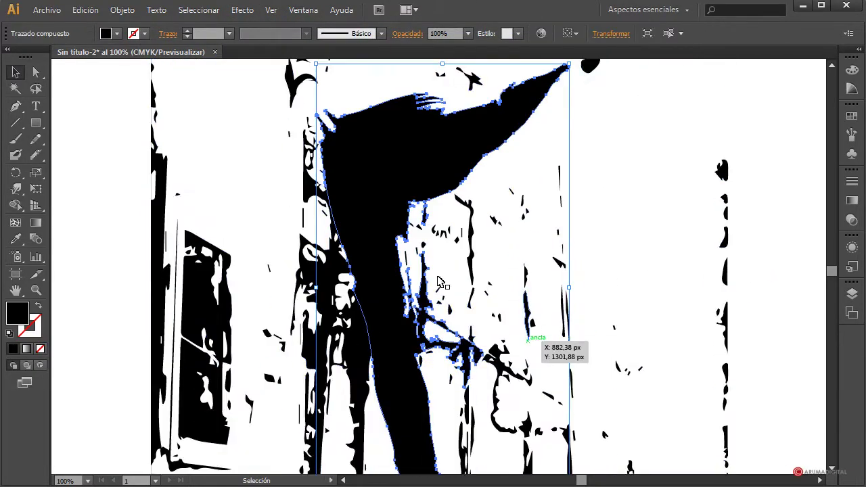
scroll(458, 362, "up", 3)
left_click(359, 390)
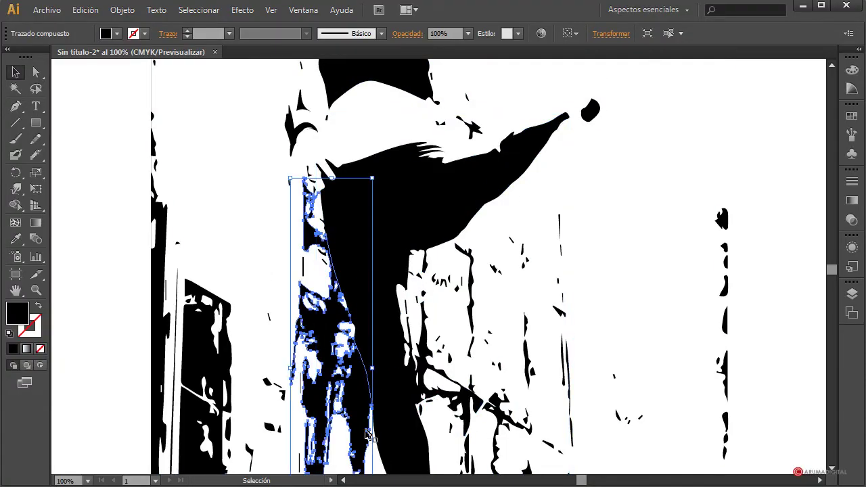
scroll(371, 433, "down", 4)
left_click(399, 358)
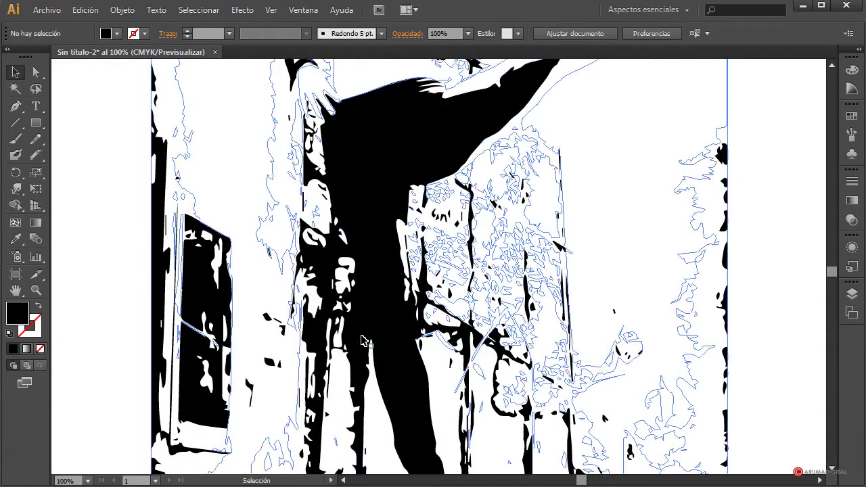
scroll(406, 348, "up", 4)
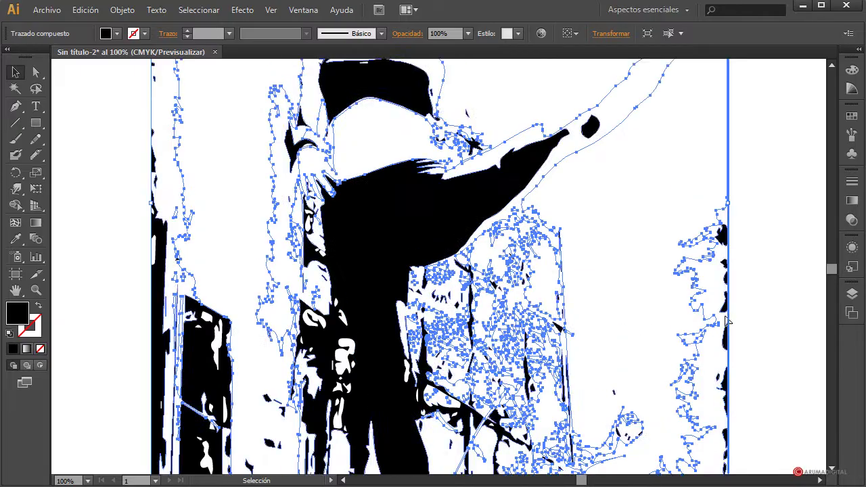
left_click(763, 264)
scroll(754, 266, "up", 3)
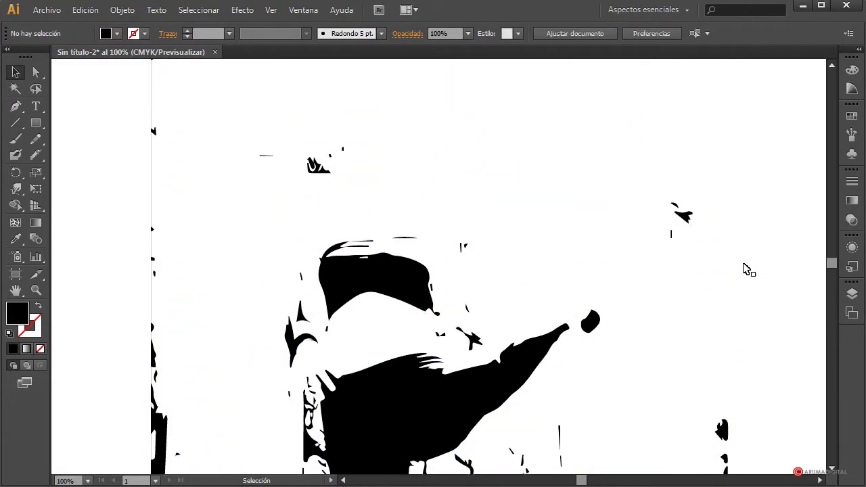
Select the topmost white background shape and the separated trouser shape to compare their outlines
left_click(440, 255)
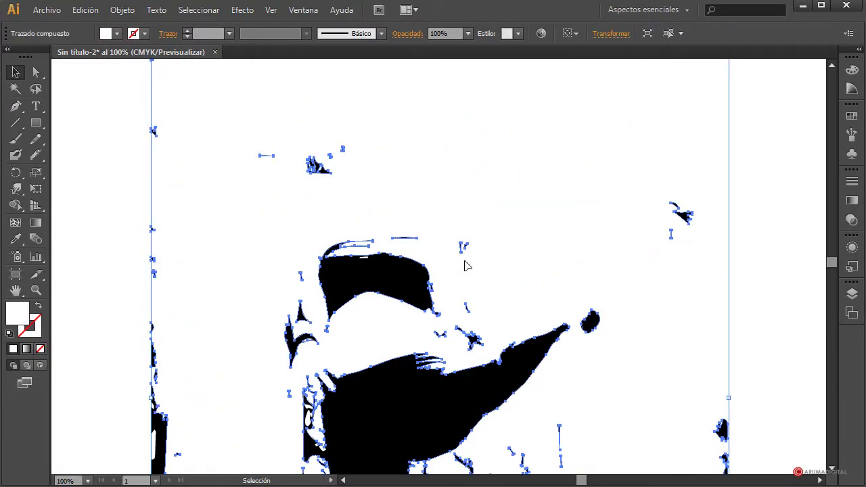
left_click(813, 261)
scroll(765, 264, "up", 2)
scroll(564, 367, "down", 3)
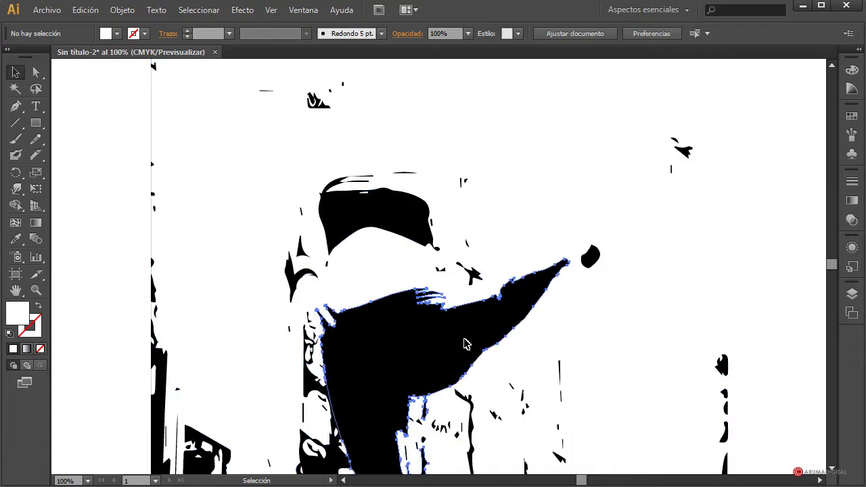
left_click(464, 343)
scroll(514, 389, "down", 6)
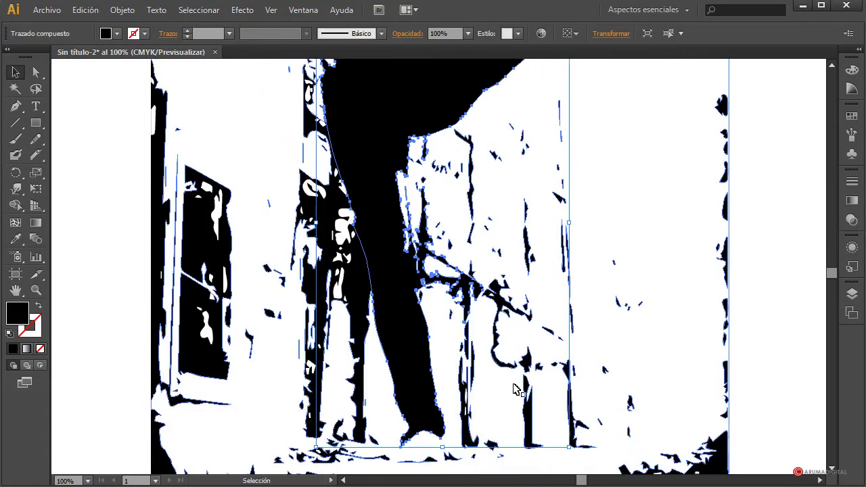
scroll(492, 267, "up", 4)
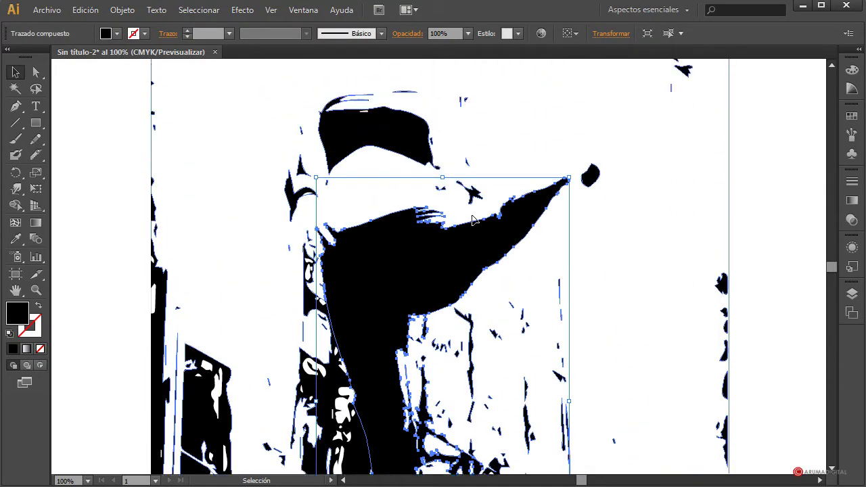
Delete the large white background shapes of the two uppermost tracings one after the other
key("ctrl+a")
scroll(452, 217, "up", 2)
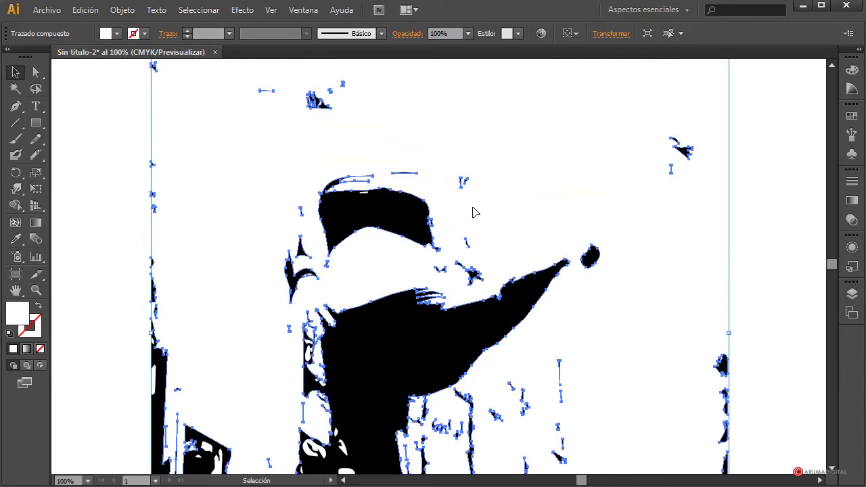
scroll(532, 226, "up", 2)
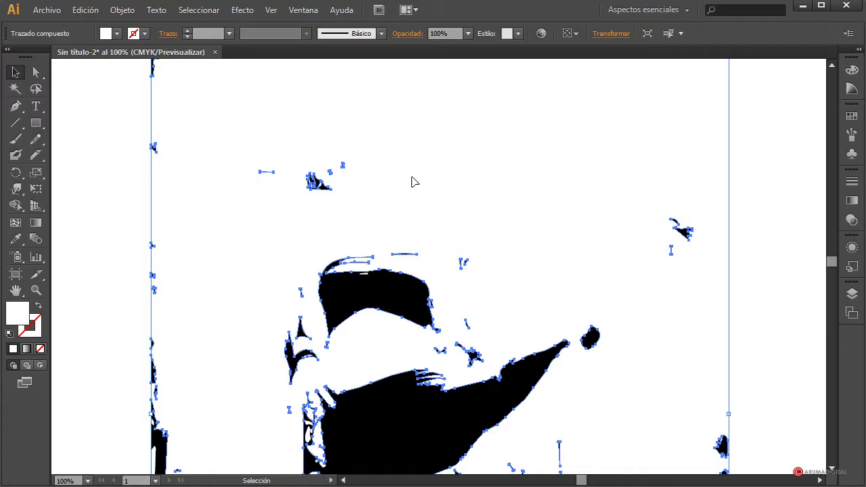
left_click(693, 291)
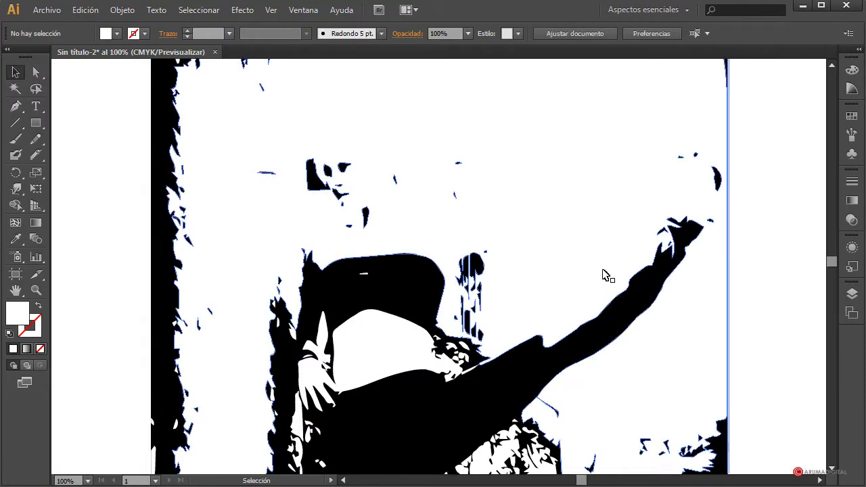
scroll(649, 291, "down", 2)
key("ctrl+a")
left_click(742, 230)
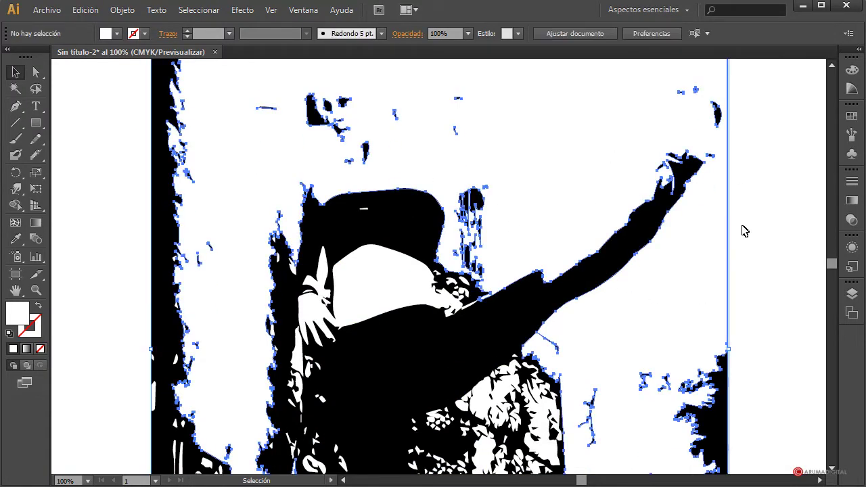
left_click(675, 270)
left_click(669, 257)
key("Delete")
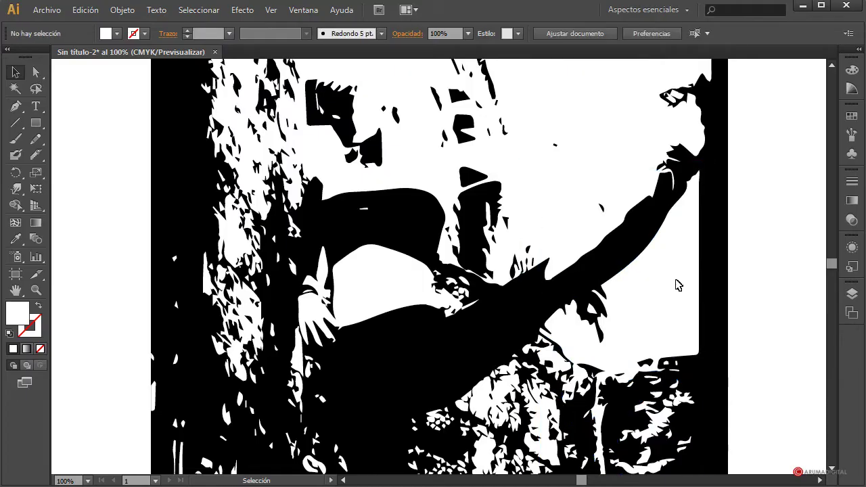
Delete the next white background shape around the figure and the white path covering the bare torso and hand
left_click(583, 188)
scroll(563, 178, "up", 5)
key("Delete")
left_click(583, 164)
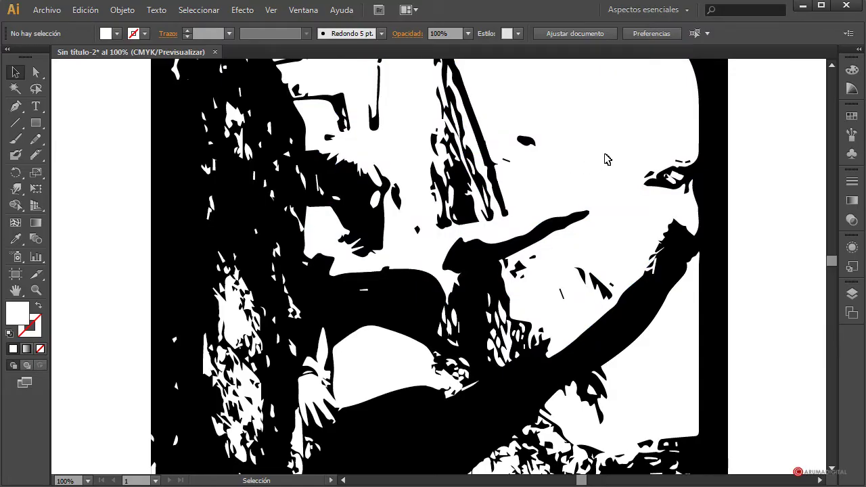
scroll(607, 159, "down", 3)
left_click(382, 290)
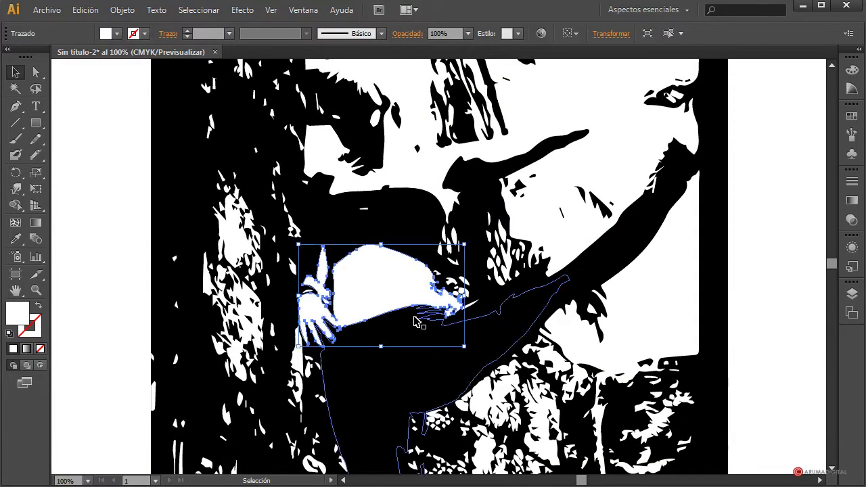
key("ctrl+shift+a")
left_click(408, 284)
key("Delete")
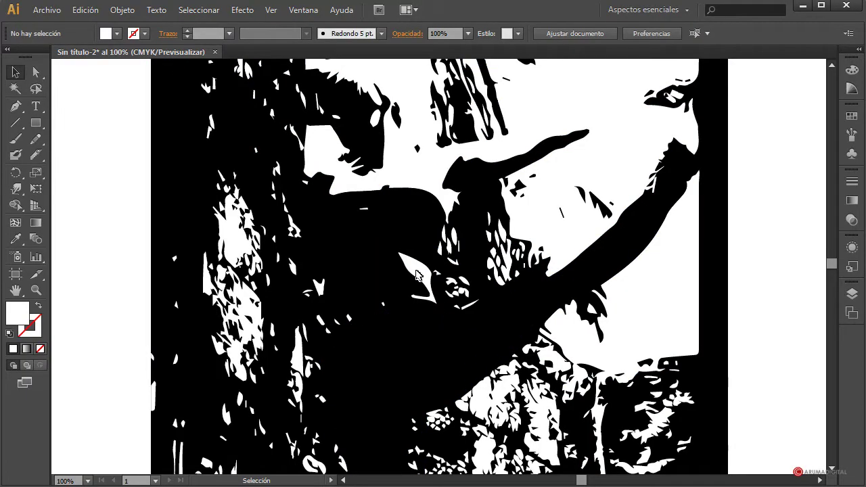
Select the overlapping black shapes around the trunk and face one by one to examine which tracing each belongs to
scroll(225, 287, "down", 3)
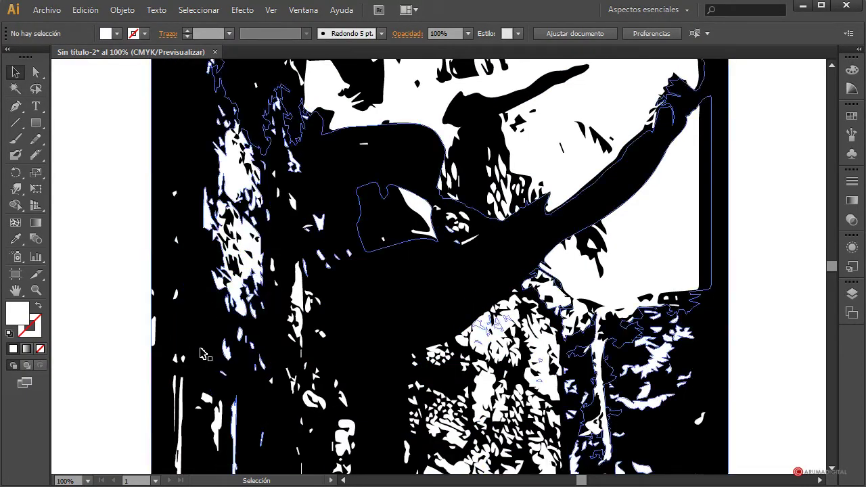
left_click(224, 365)
scroll(224, 369, "down", 8)
scroll(225, 369, "down", 15)
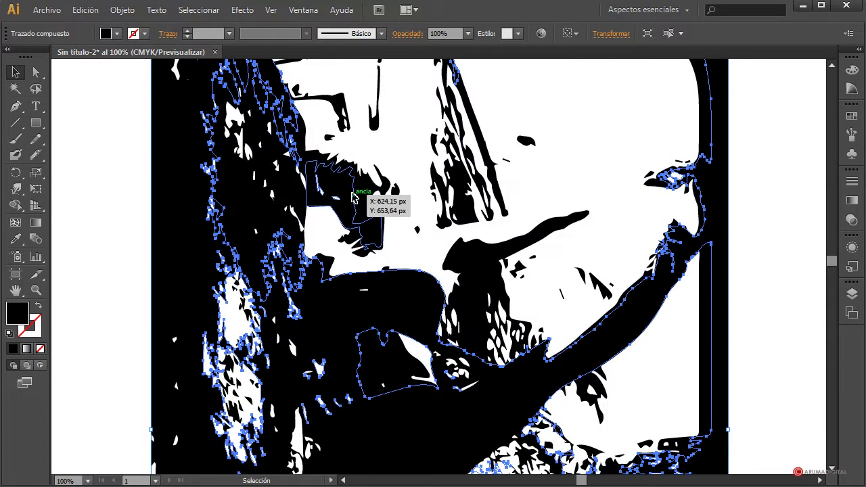
left_click(354, 197)
left_click(418, 230)
left_click(356, 200)
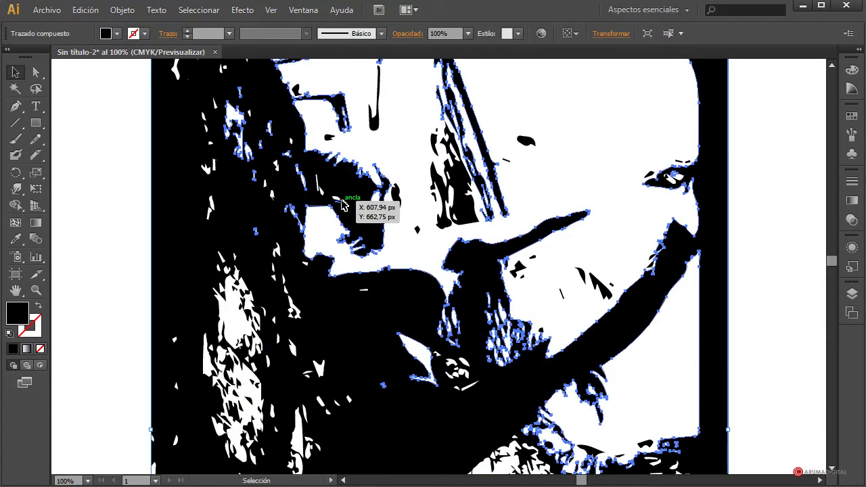
left_click(338, 200)
left_click(346, 216)
left_click(395, 153)
scroll(397, 158, "up", 1)
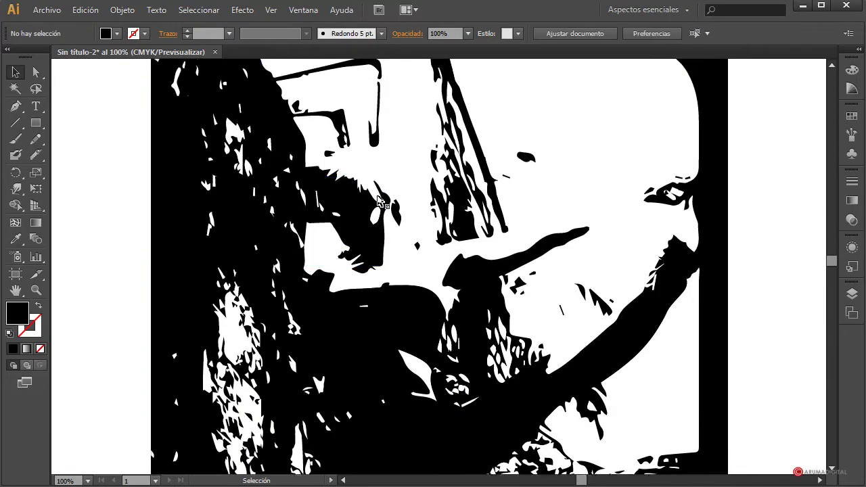
Fill the back tracing's black compound path, spanning the trunk, face and frame, with grey C=0 M=0 Y=0 K=70 and deselect it
left_click(358, 206)
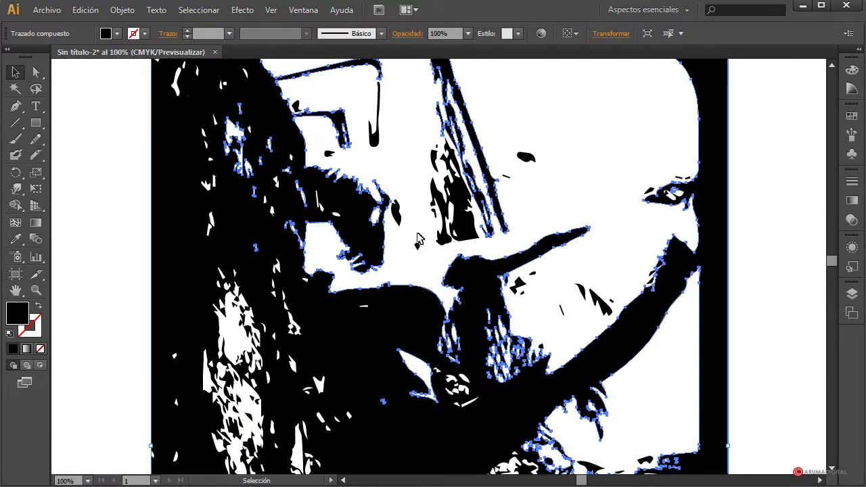
scroll(443, 328, "down", 4)
scroll(462, 338, "up", 4)
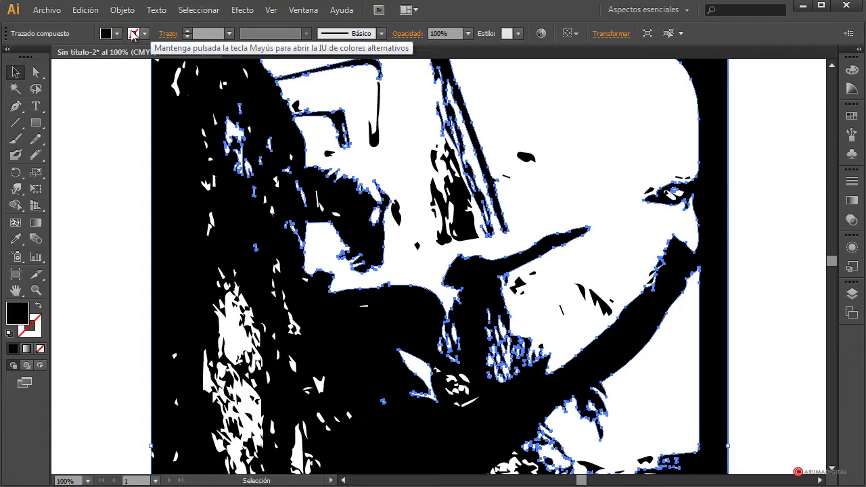
left_click(116, 34)
left_click(25, 86)
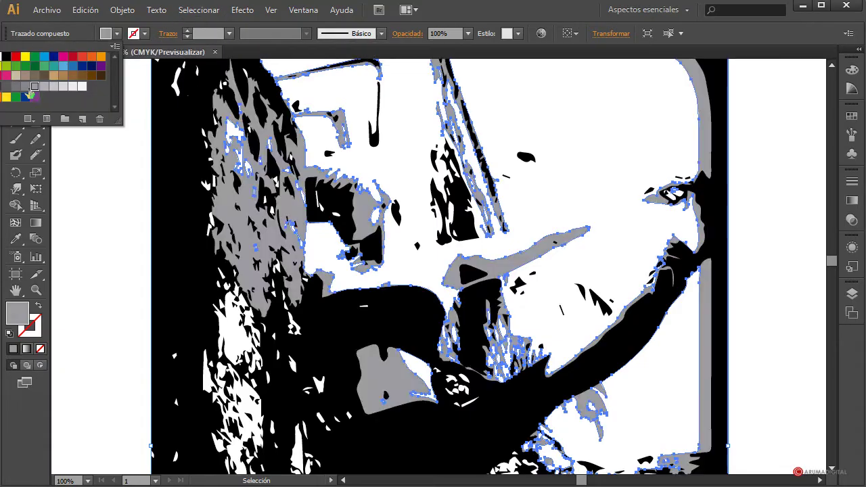
left_click(16, 87)
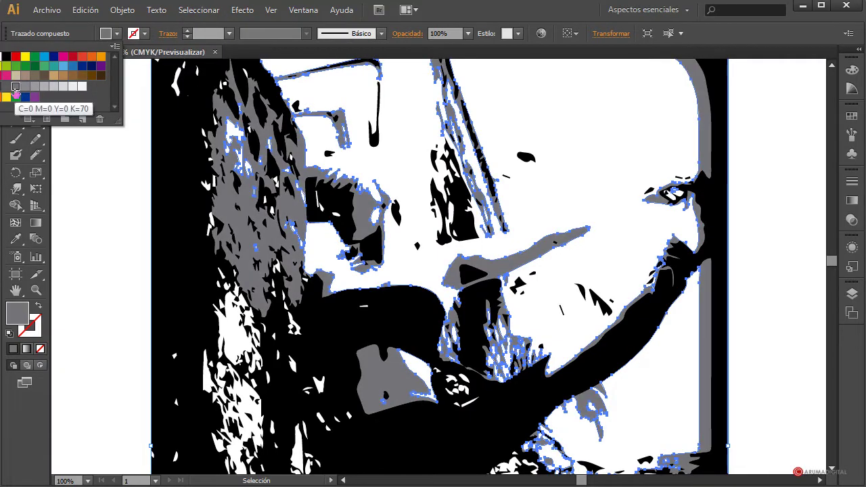
left_click(96, 210)
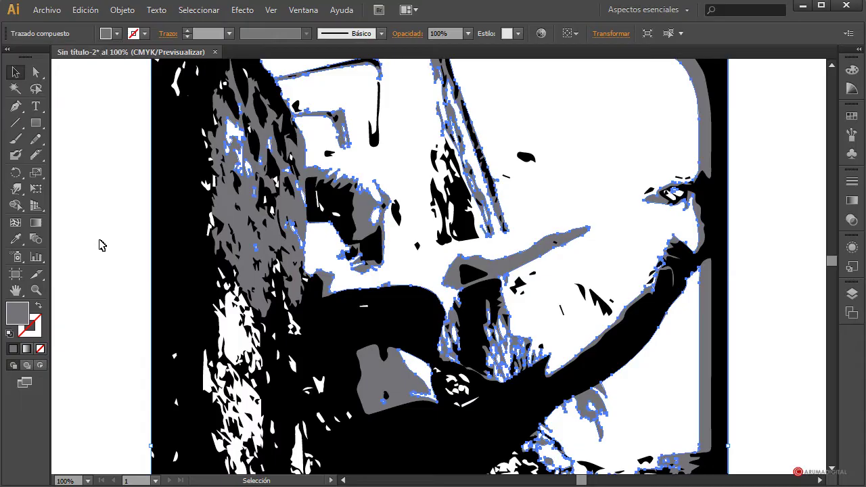
scroll(99, 241, "down", 1)
left_click(98, 241)
scroll(98, 244, "down", 3)
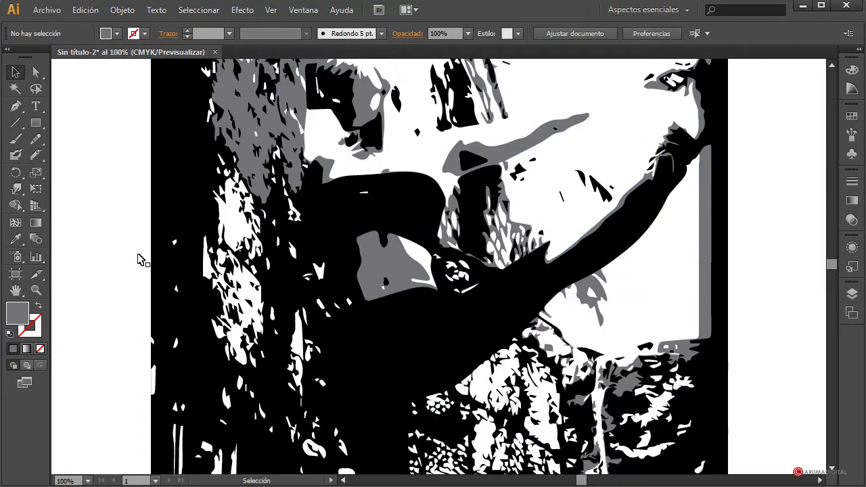
Fill the inner black shape of the figure's top with dark grey C=0 M=0 Y=0 K=90 and deselect it
left_click(404, 206)
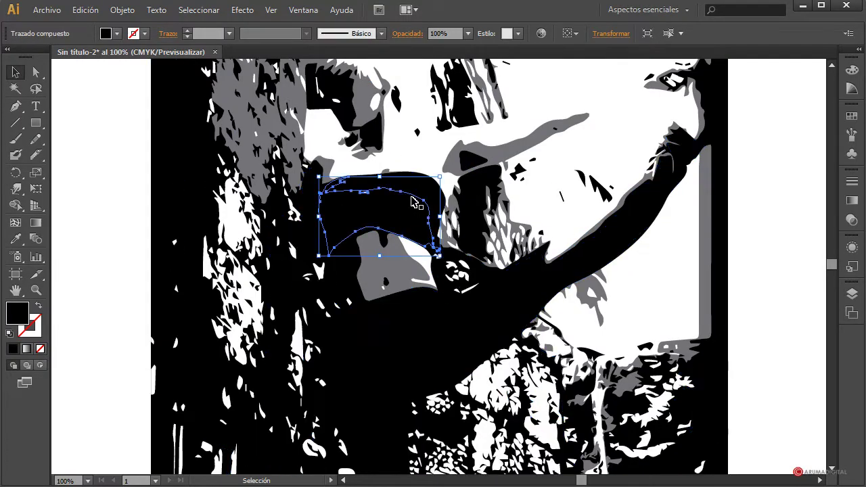
left_click(116, 35)
left_click(16, 86)
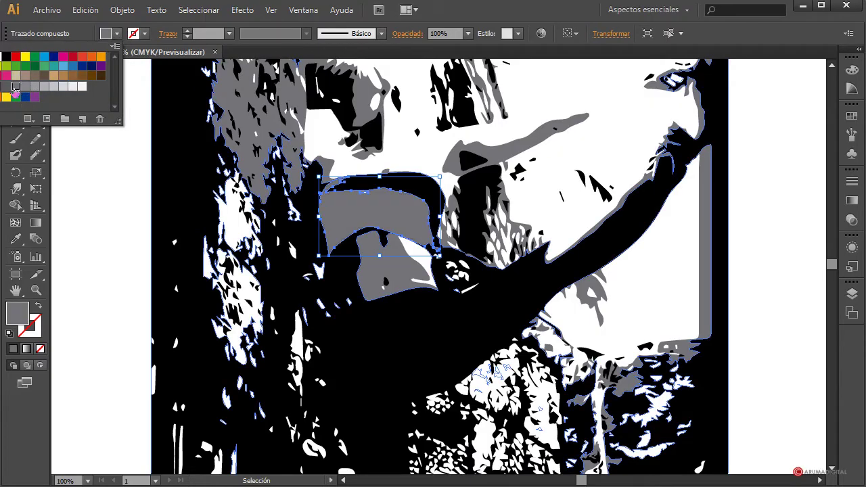
left_click(5, 87)
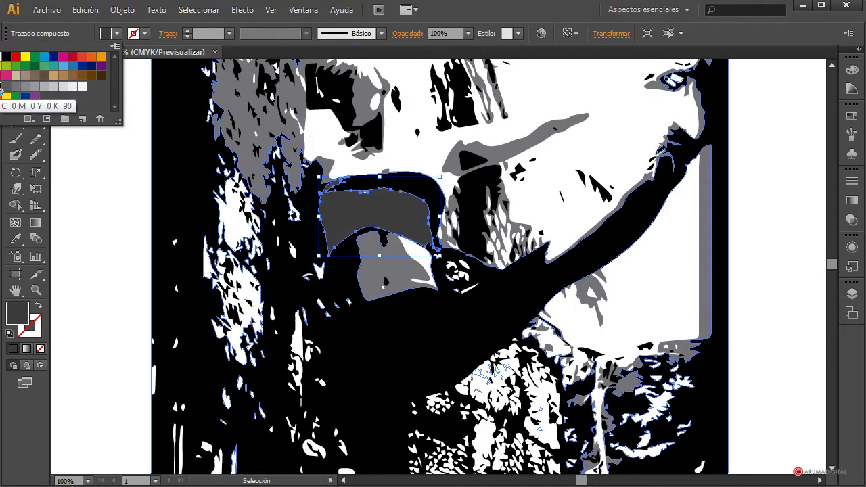
left_click(101, 236)
left_click(101, 237)
left_click(359, 223)
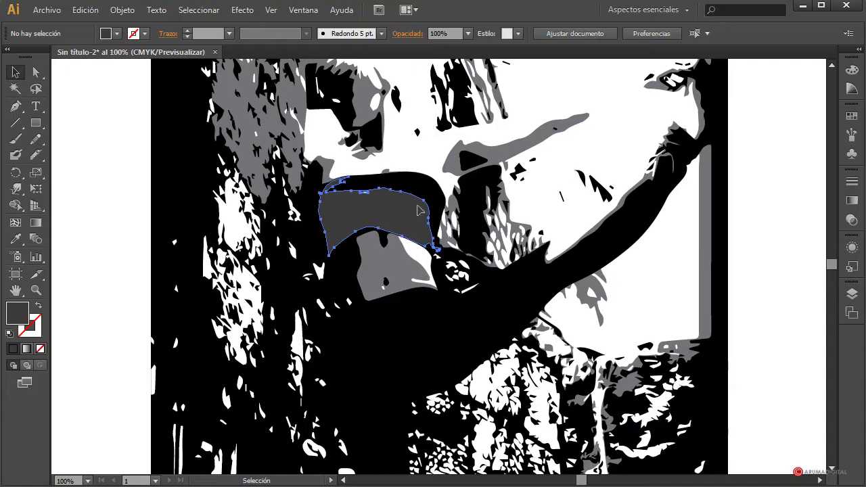
Darken the inner shape of the figure's top to grey C=0 M=0 Y=0 K=95 and deselect it
left_click(852, 70)
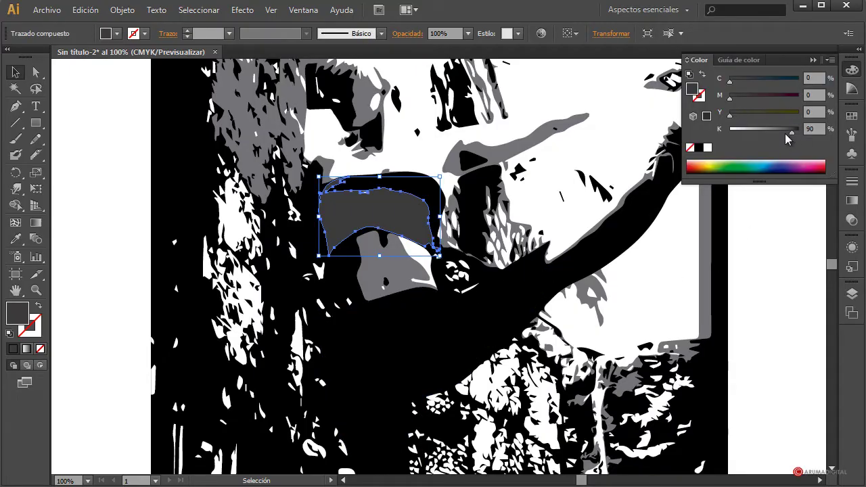
left_click_drag(794, 135, 797, 136)
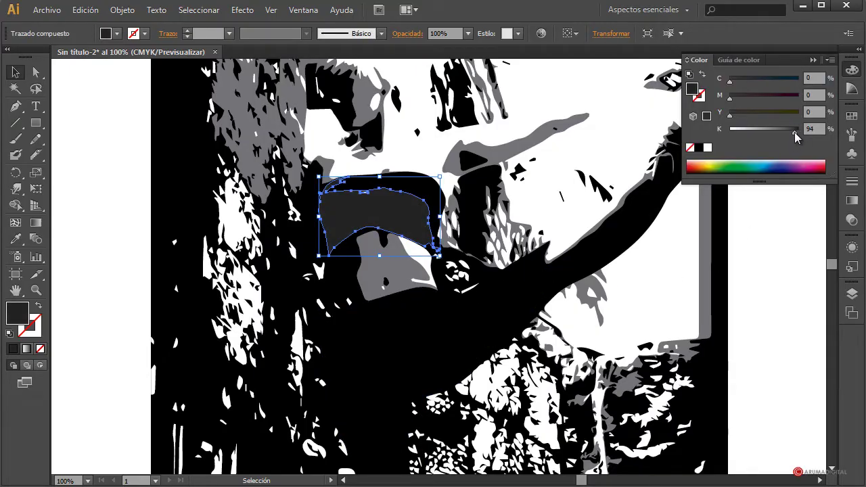
left_click(765, 240)
scroll(769, 245, "down", 2)
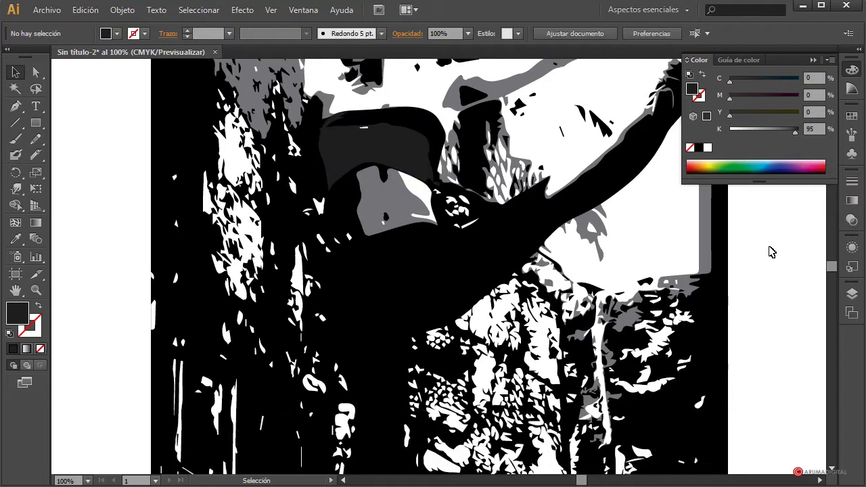
scroll(769, 246, "up", 2)
Fill the figure's large black leg shape with grey C=0 M=0 Y=0 K=97 and deselect it
left_click(370, 301)
scroll(370, 301, "down", 2)
scroll(369, 298, "up", 1)
left_click(366, 296)
scroll(464, 328, "down", 1)
scroll(464, 329, "up", 1)
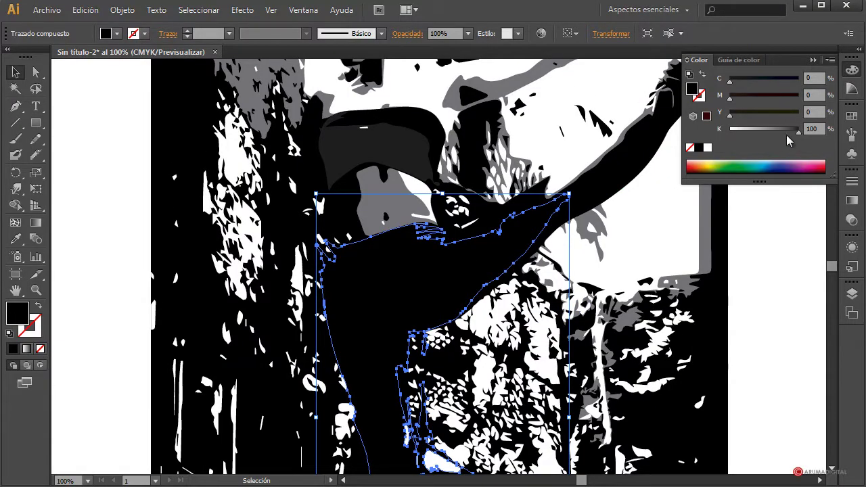
left_click_drag(801, 133, 799, 133)
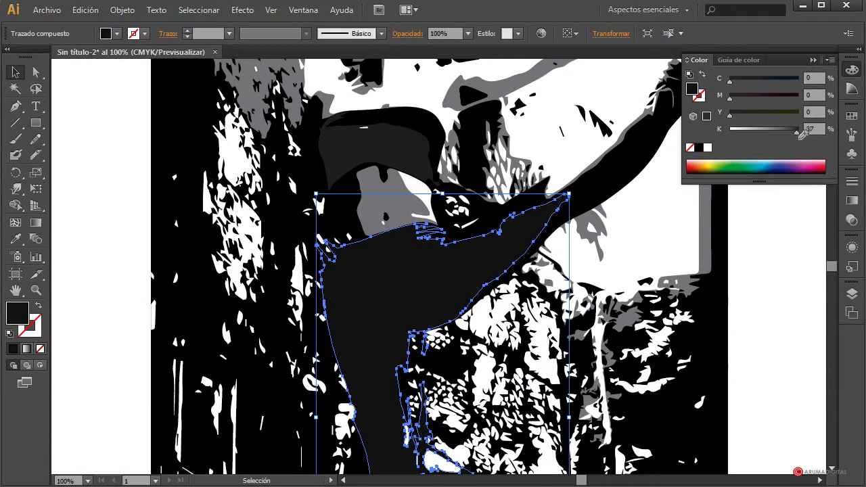
left_click(804, 239)
scroll(791, 249, "down", 2)
scroll(791, 250, "up", 3)
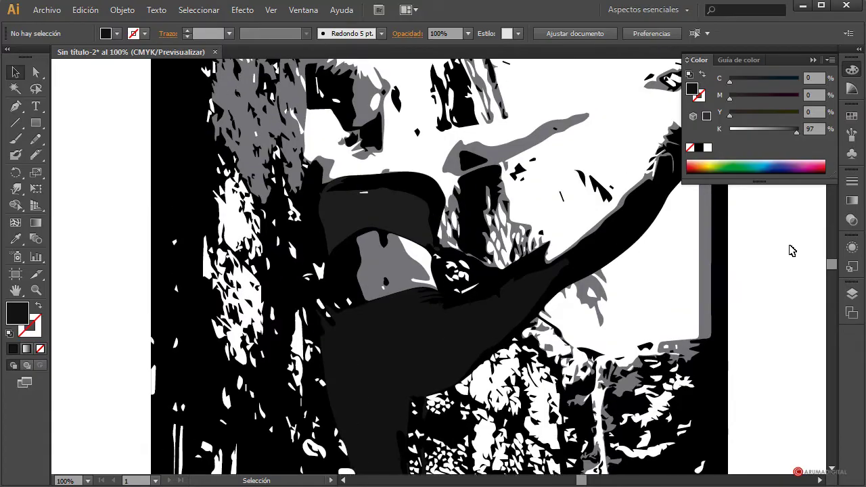
Fill the black compound path of the face and neck with grey K=94 and deselect it
mouse_move(336, 146)
left_mouse_down()
mouse_move(347, 135)
mouse_move(331, 150)
left_mouse_up()
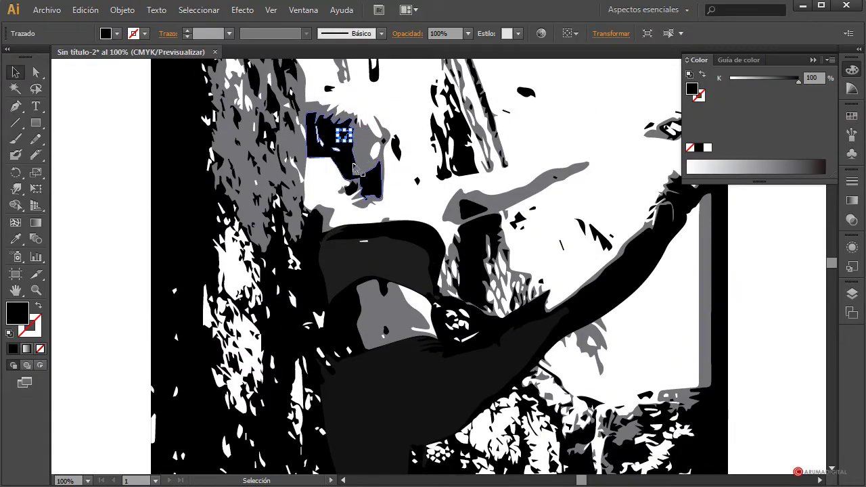
left_click(375, 179)
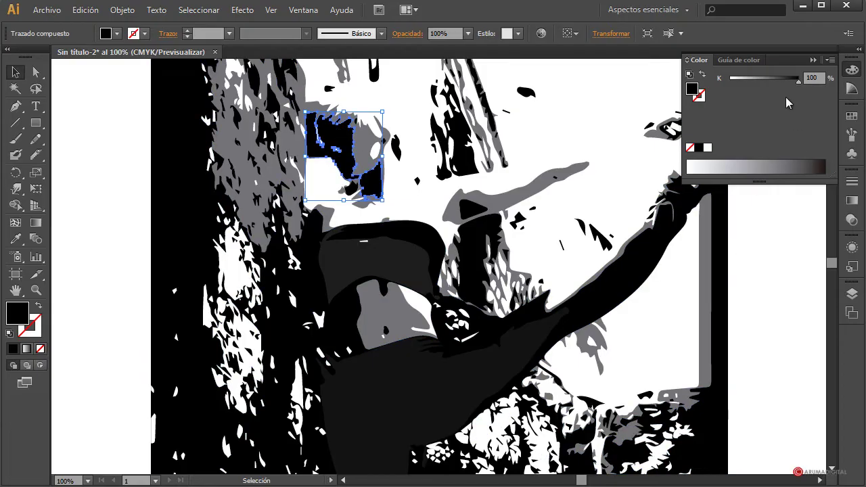
left_click_drag(798, 81, 794, 82)
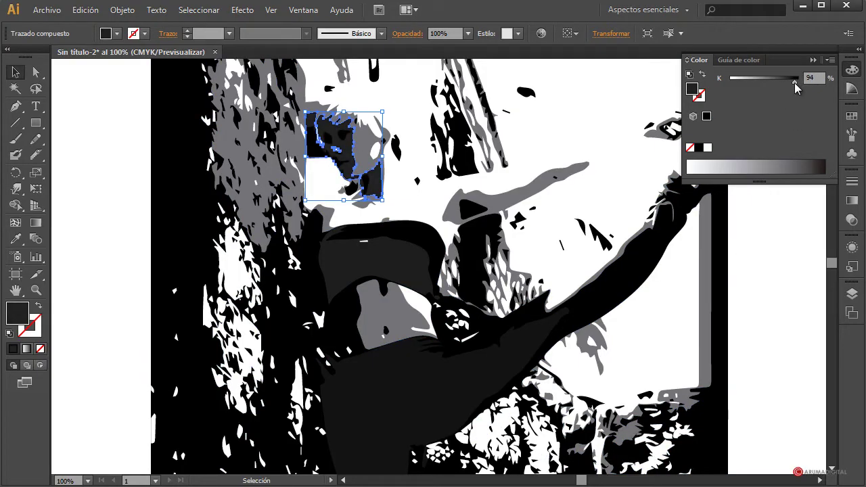
left_click(793, 233)
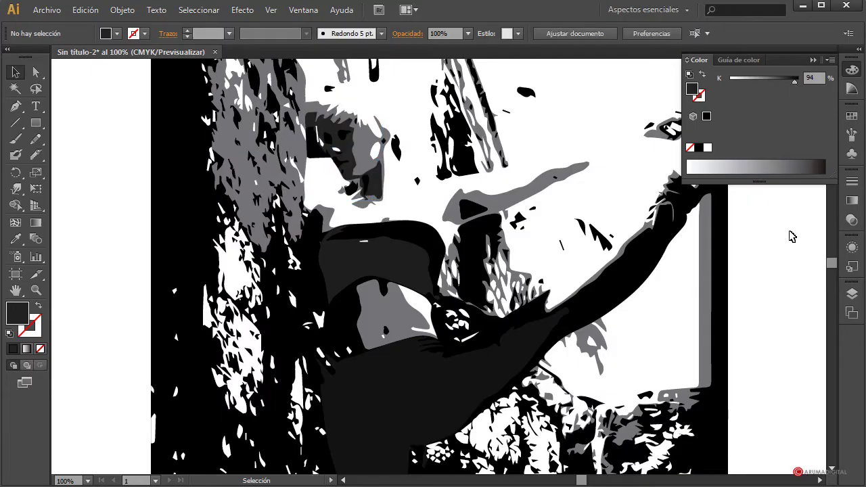
Examine the grey tones of the face, top and legs across the illustration and hide the colour settings
scroll(792, 235, "up", 2)
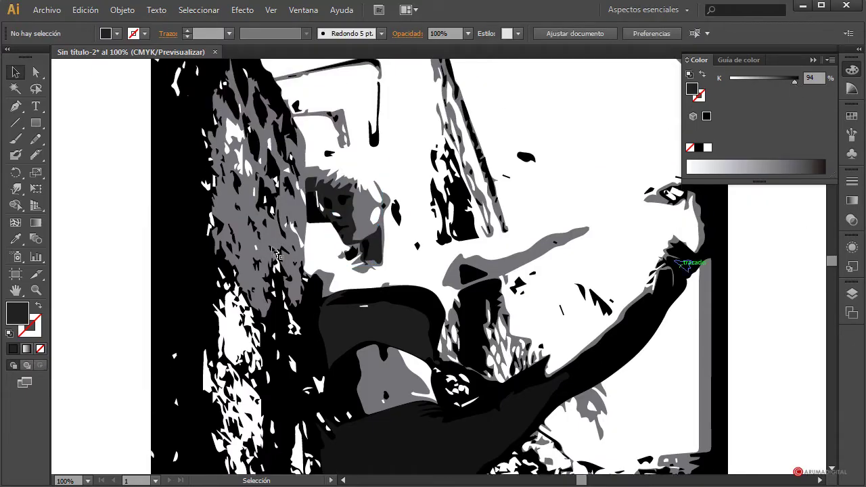
left_click(338, 215)
left_click(422, 257)
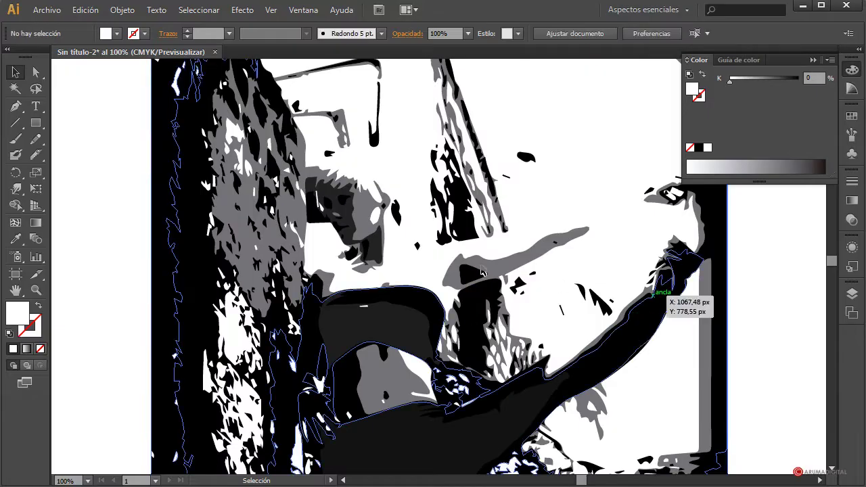
scroll(776, 277, "down", 3)
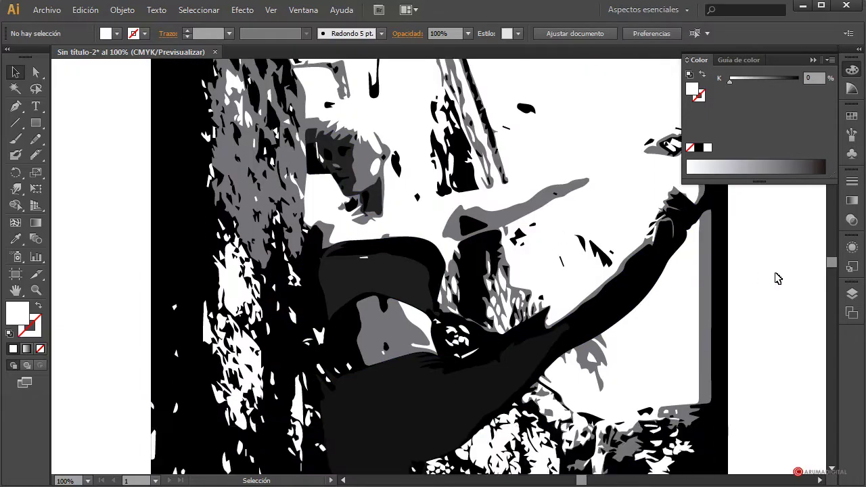
scroll(776, 278, "up", 3)
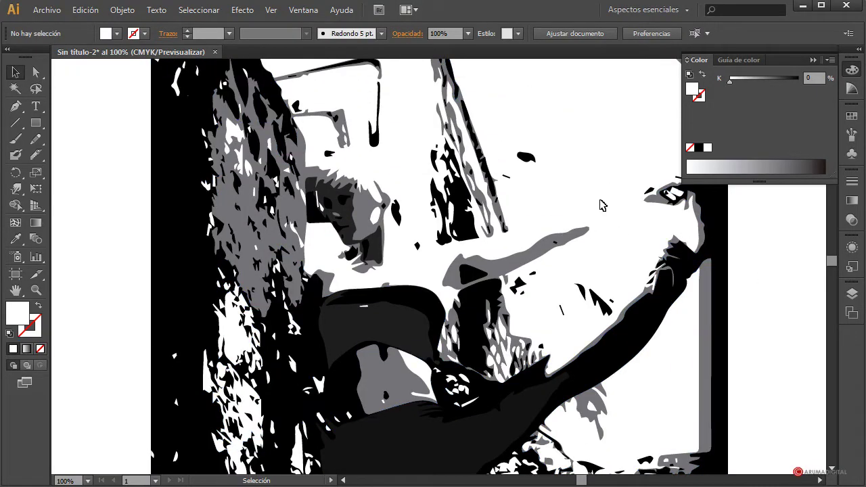
scroll(761, 277, "down", 2)
scroll(763, 279, "up", 2)
scroll(764, 280, "down", 3)
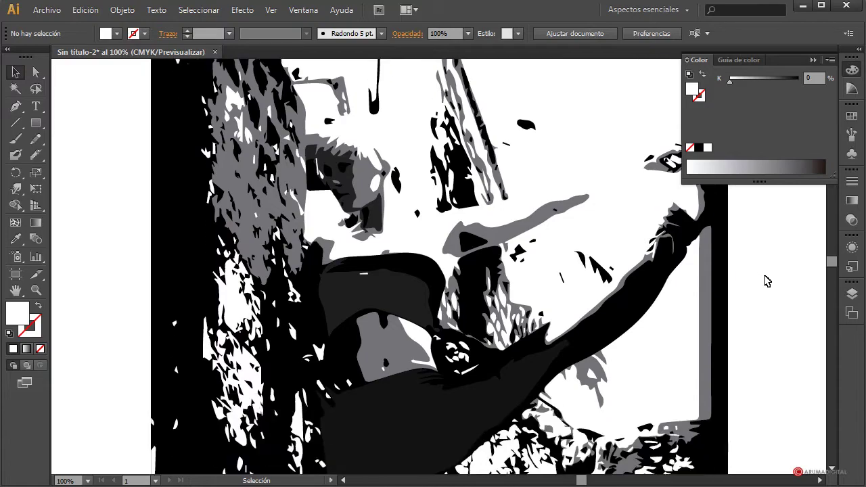
scroll(767, 282, "down", 5)
scroll(766, 283, "up", 2)
scroll(766, 284, "up", 5)
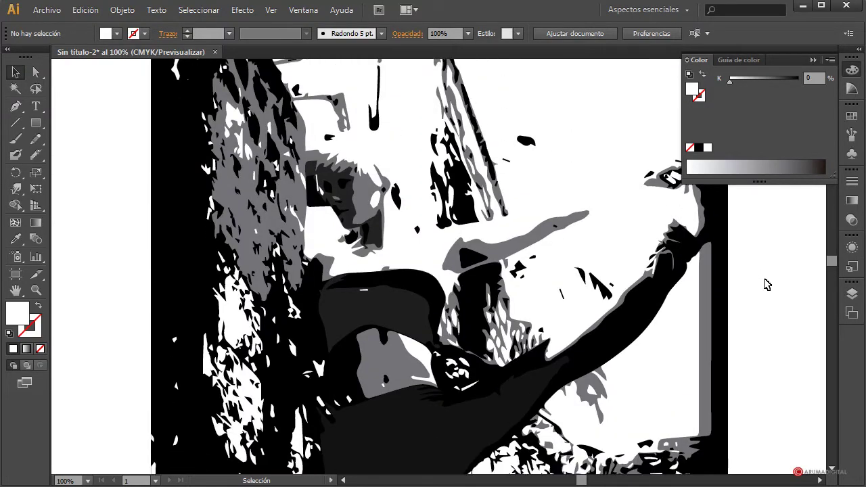
scroll(767, 284, "up", 1)
scroll(767, 282, "down", 6)
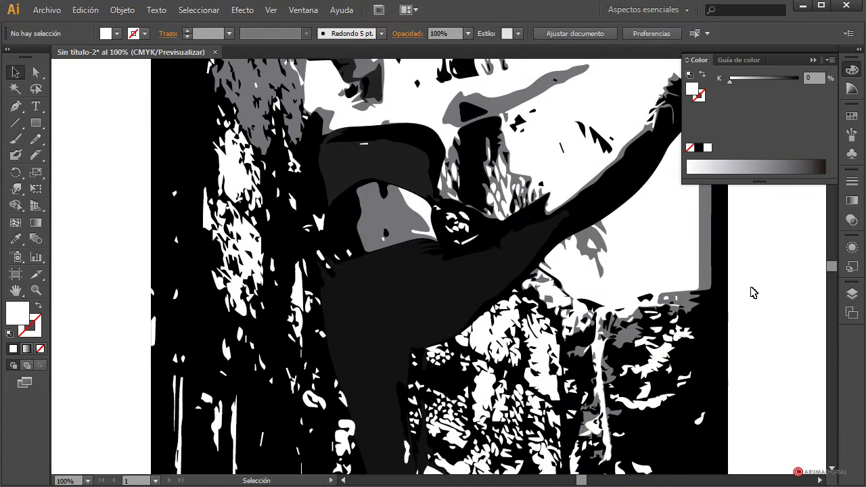
scroll(574, 297, "down", 3)
left_click(390, 257)
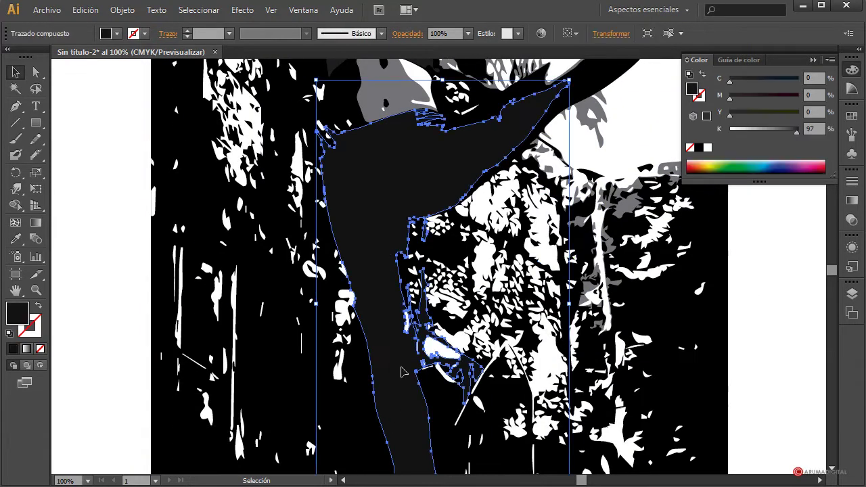
scroll(723, 309, "up", 3)
left_click(788, 308)
scroll(788, 307, "up", 3)
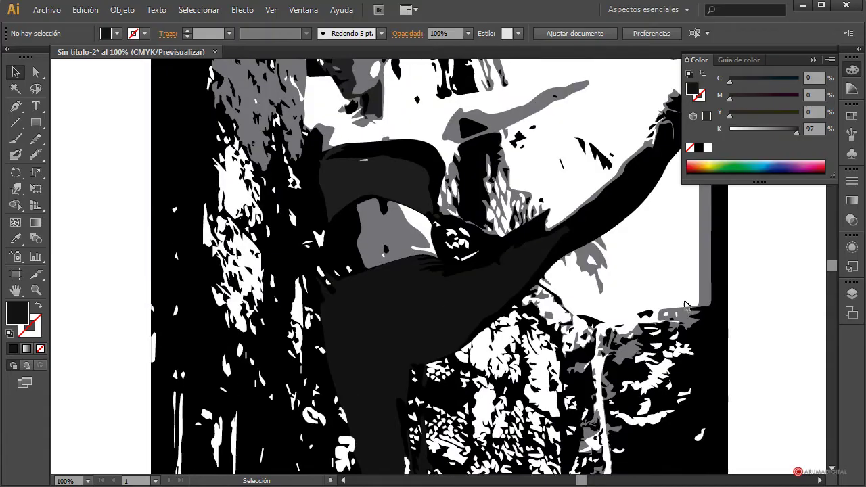
scroll(379, 257, "up", 2)
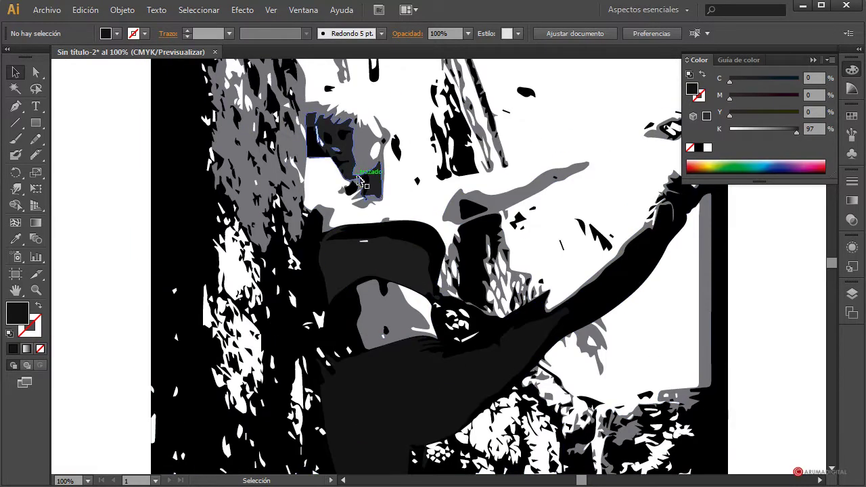
scroll(361, 182, "up", 1)
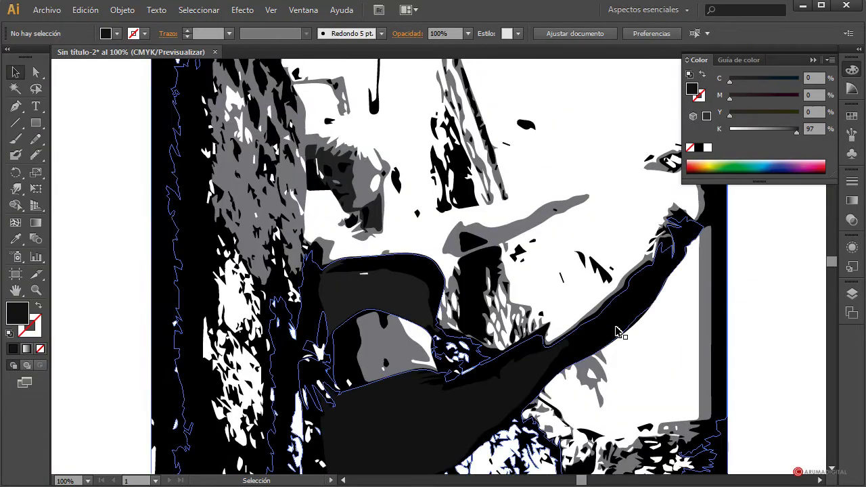
scroll(618, 332, "up", 3)
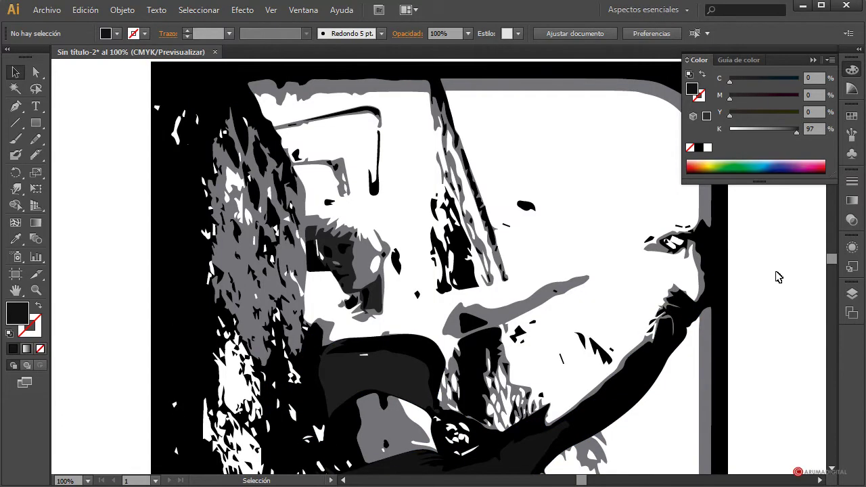
left_click(810, 60)
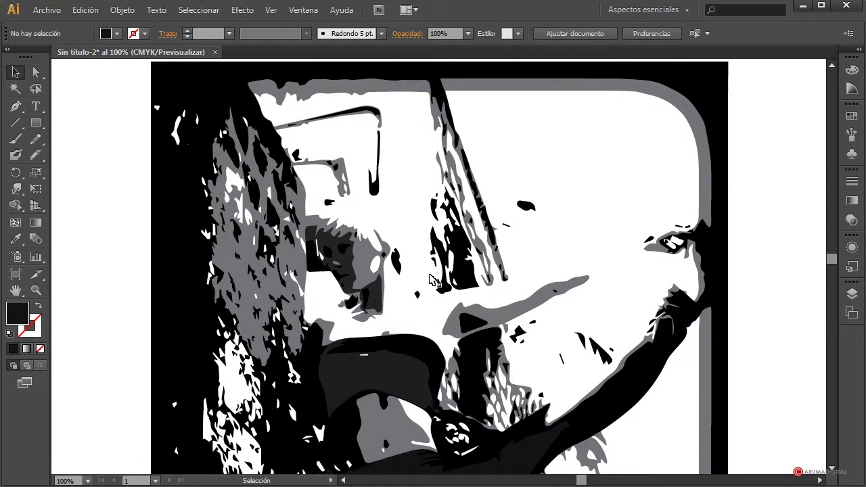
scroll(446, 308, "down", 2)
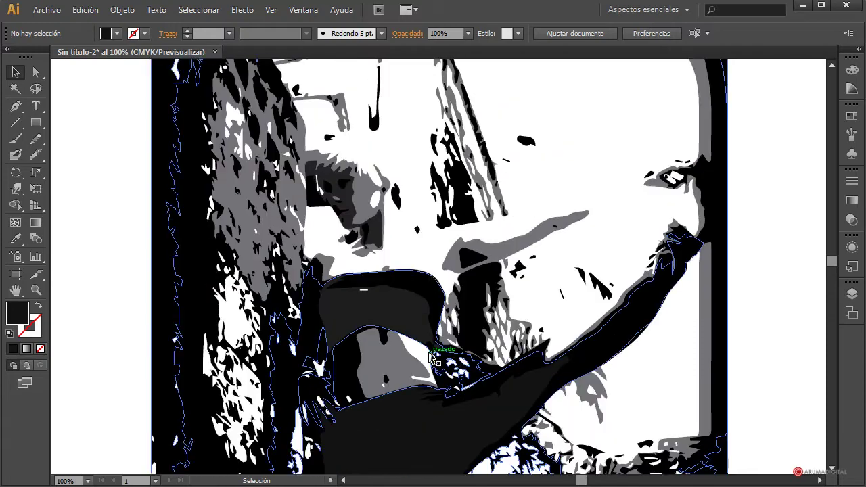
scroll(428, 363, "up", 1)
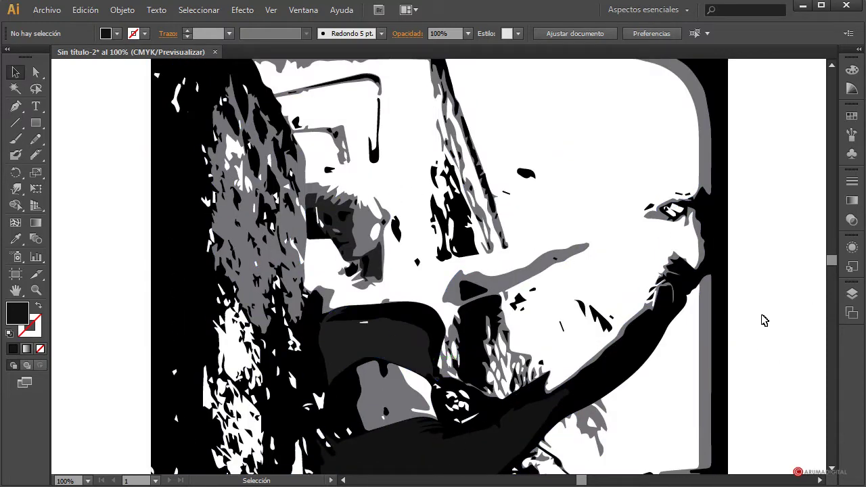
Open the symbol library "Paquete de vectores majestuoso" and enlarge its window beside the figure to show more symbols
left_click(852, 155)
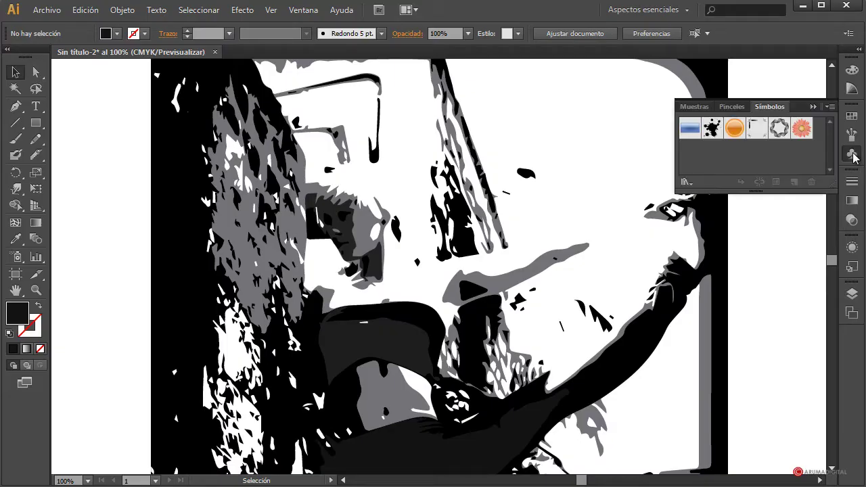
left_click(829, 107)
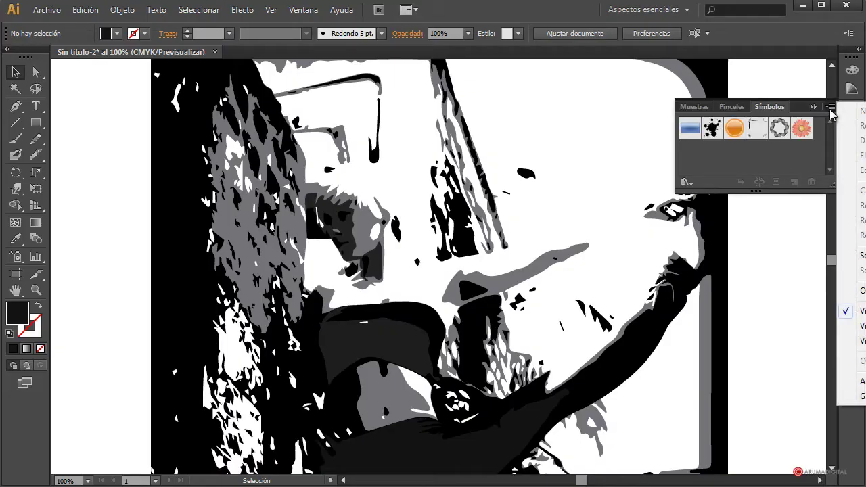
left_click(831, 116)
left_click(684, 181)
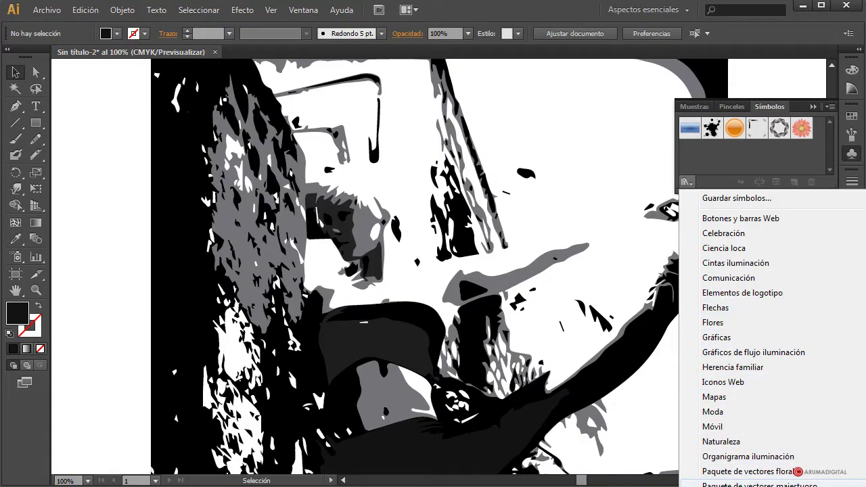
left_click(725, 484)
left_click_drag(385, 322, 210, 252)
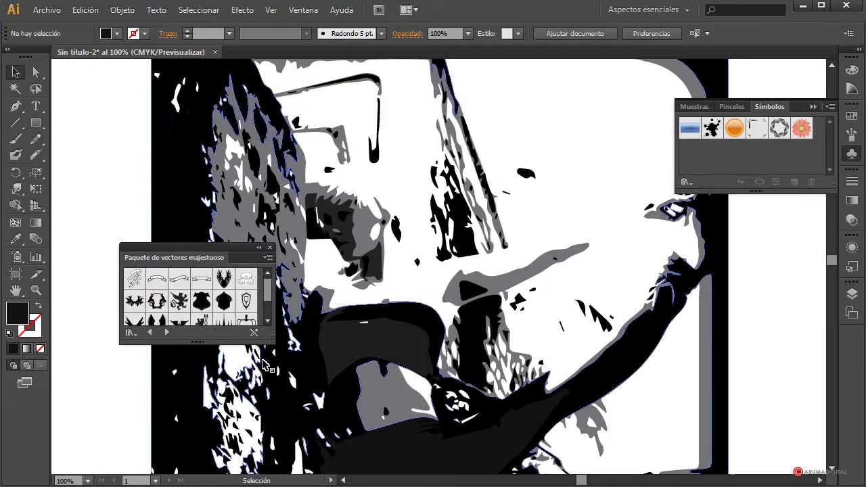
left_click_drag(272, 338, 289, 369)
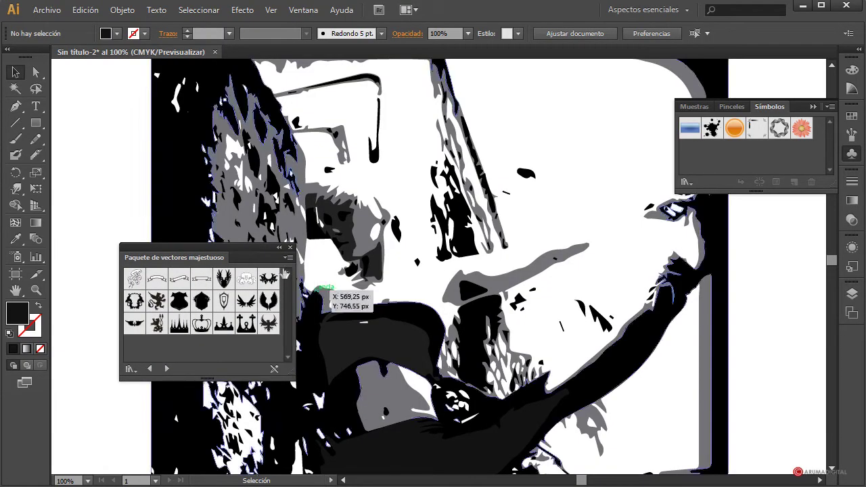
Place the spread wings symbol over the figure's upper body and send it behind all other artwork
left_click_drag(246, 302, 400, 261)
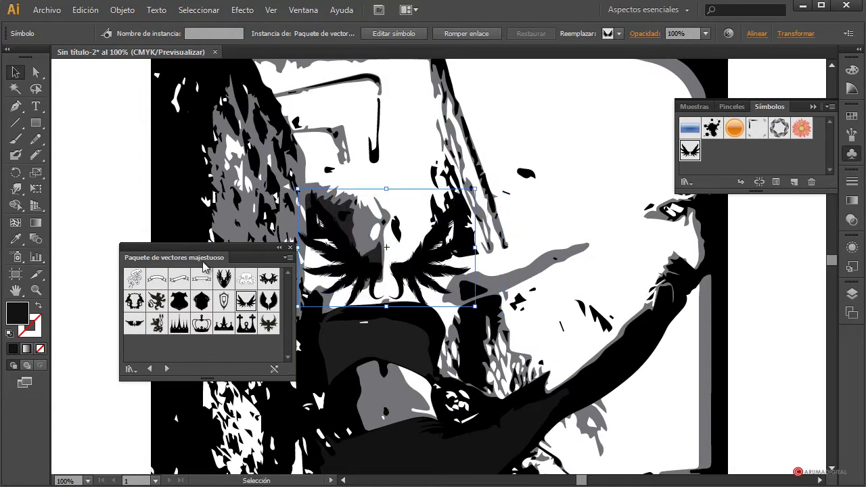
left_click_drag(209, 248, 167, 271)
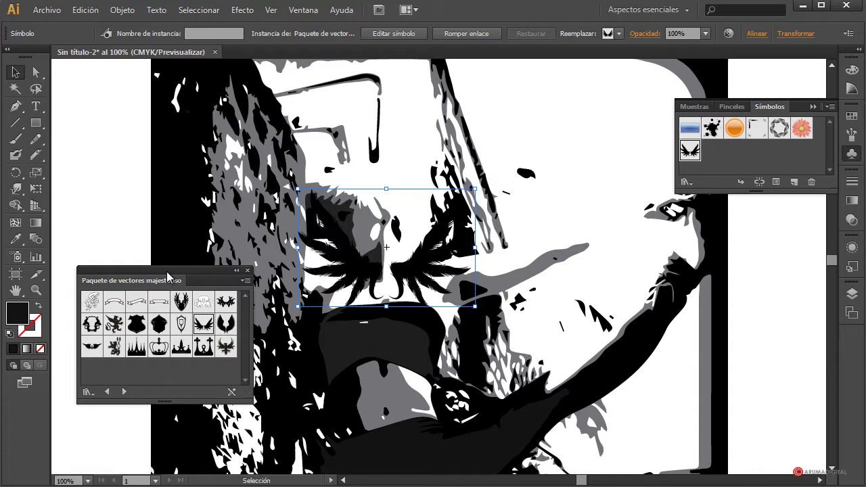
right_click(419, 260)
mouse_move(464, 351)
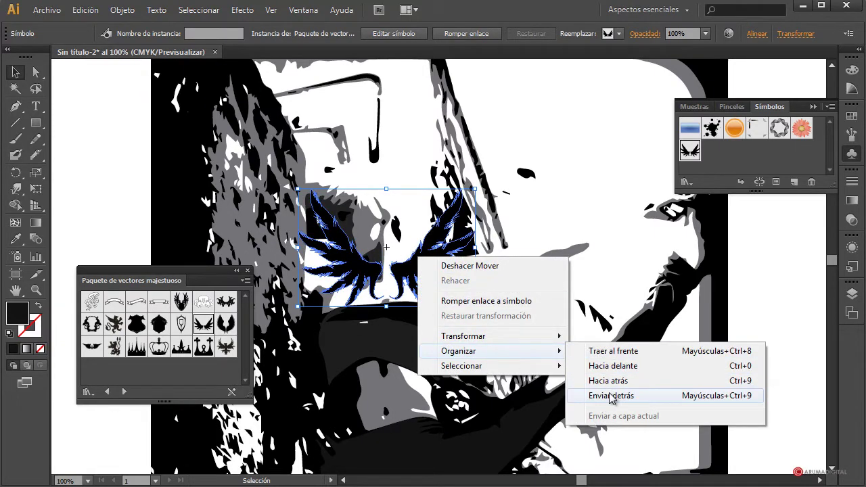
left_click(610, 396)
Enlarge the wings symbol to a little over twice its size and centre it behind the figure's shoulders
left_click_drag(477, 187, 589, 112)
mouse_move(520, 230)
left_mouse_down()
mouse_move(511, 242)
mouse_move(512, 192)
mouse_move(534, 219)
mouse_move(512, 218)
left_mouse_up()
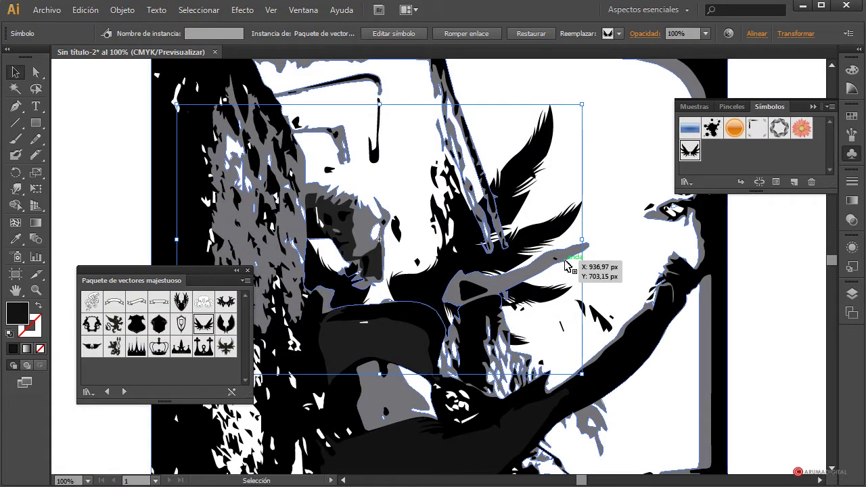
scroll(534, 304, "down", 2)
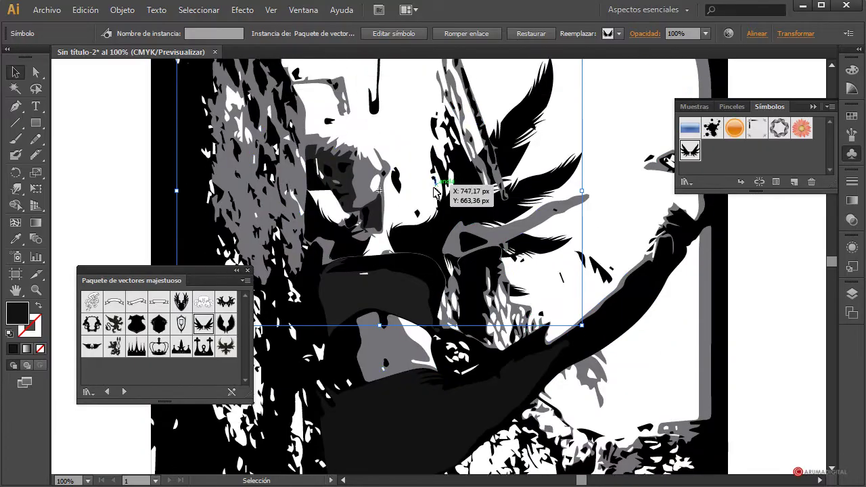
Outline the woman's neck, shoulder, resting arm, hand and torso in the yoga photo as one closed freehand shape with the Pencil tool
scroll(477, 240, "down", 4)
scroll(433, 230, "up", 4)
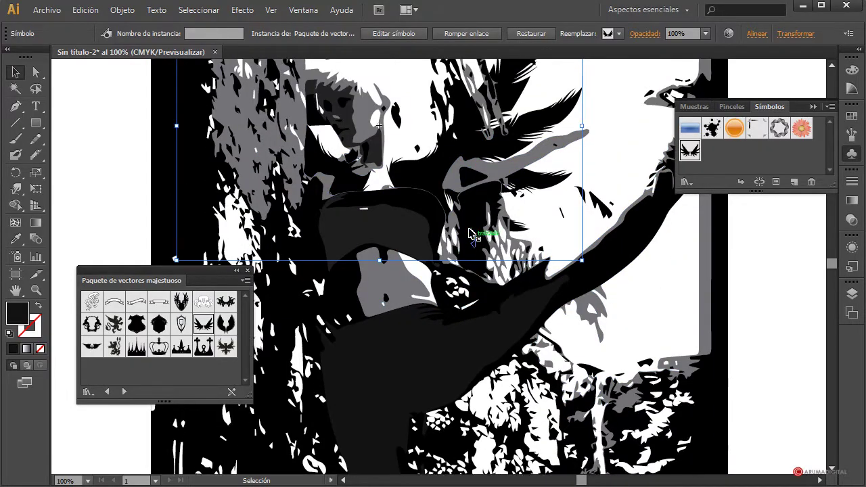
scroll(421, 223, "down", 5)
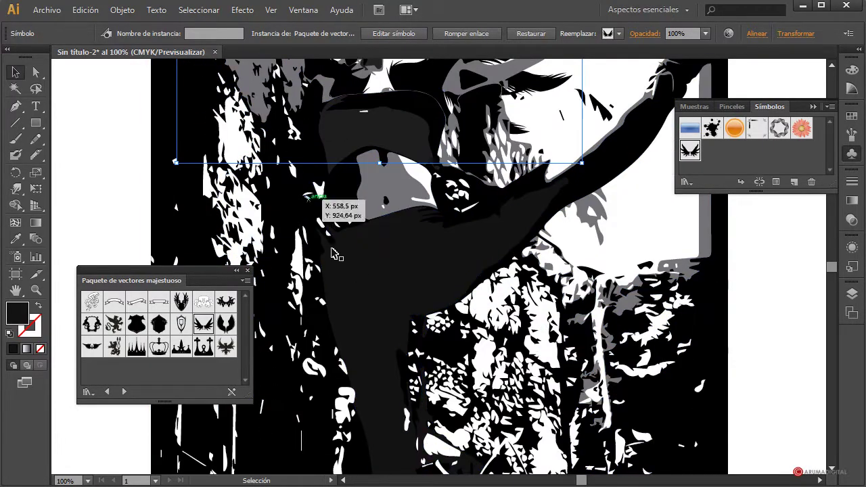
scroll(331, 230, "up", 2)
scroll(406, 379, "down", 5)
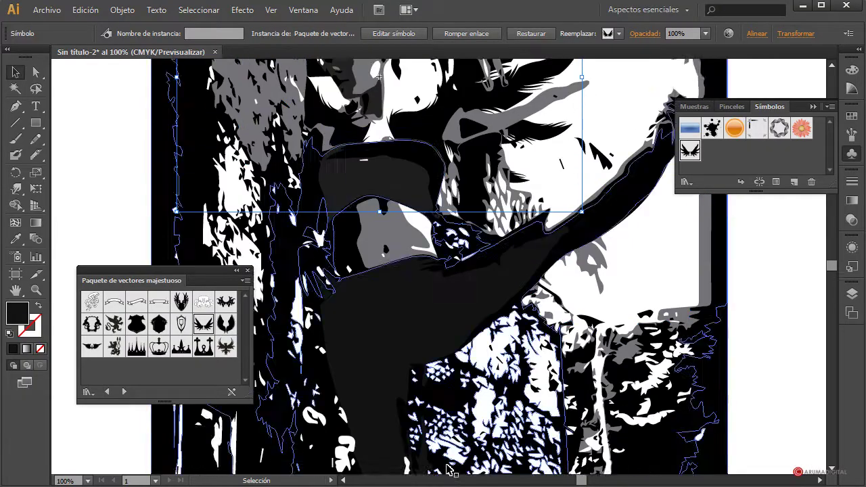
scroll(470, 461, "down", 8)
left_click_drag(579, 480, 609, 480)
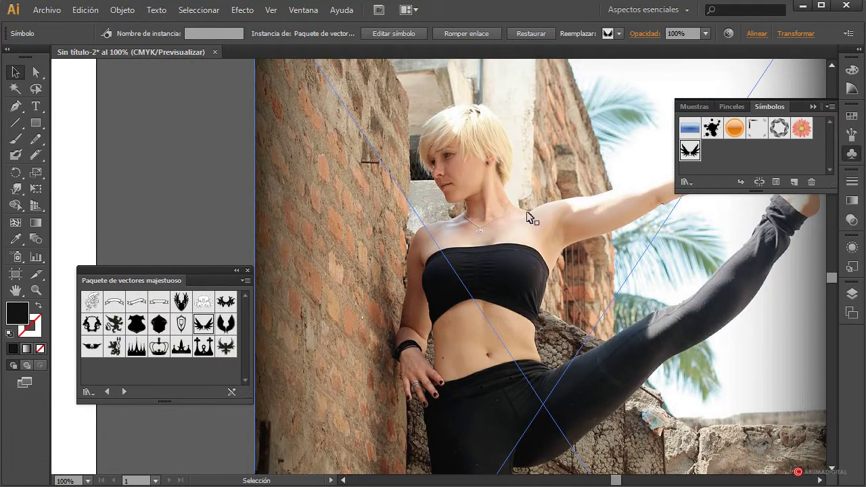
left_click(512, 230)
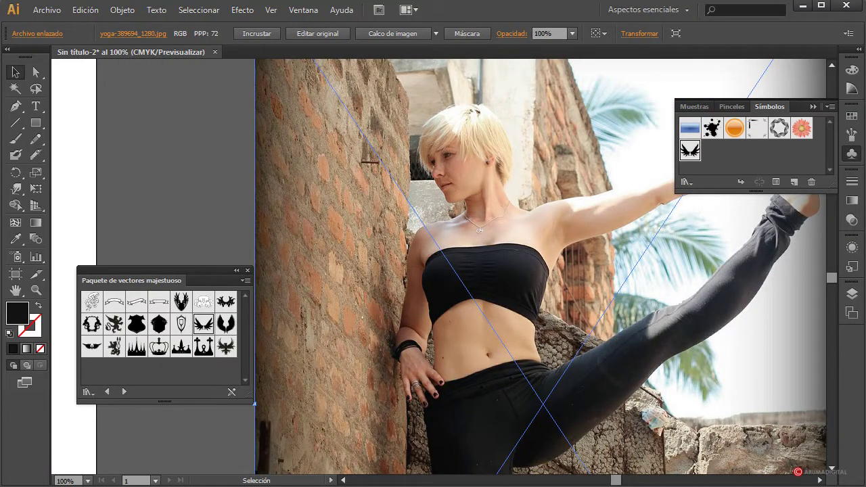
left_click(32, 144)
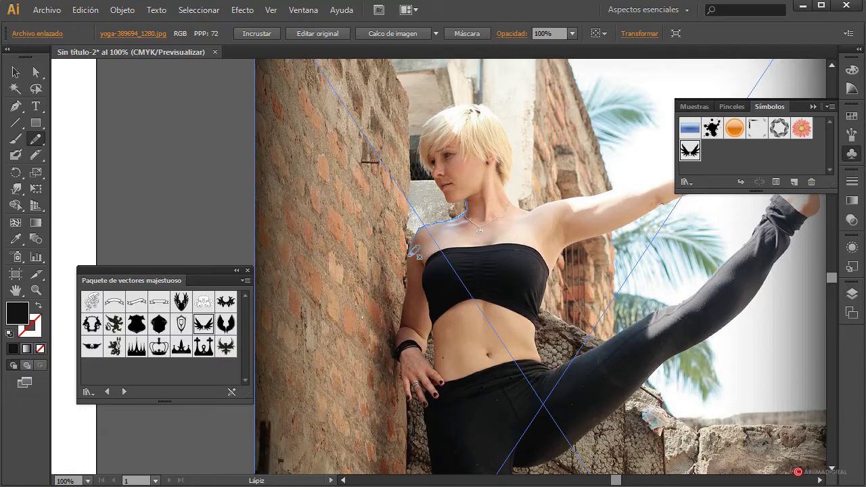
left_click_drag(407, 277, 396, 351)
left_click_drag(404, 383, 408, 397)
mouse_move(429, 405)
left_mouse_down()
mouse_move(434, 438)
mouse_move(497, 459)
mouse_move(525, 454)
mouse_move(541, 424)
mouse_move(569, 278)
mouse_move(549, 211)
mouse_move(515, 191)
mouse_move(479, 194)
left_mouse_up()
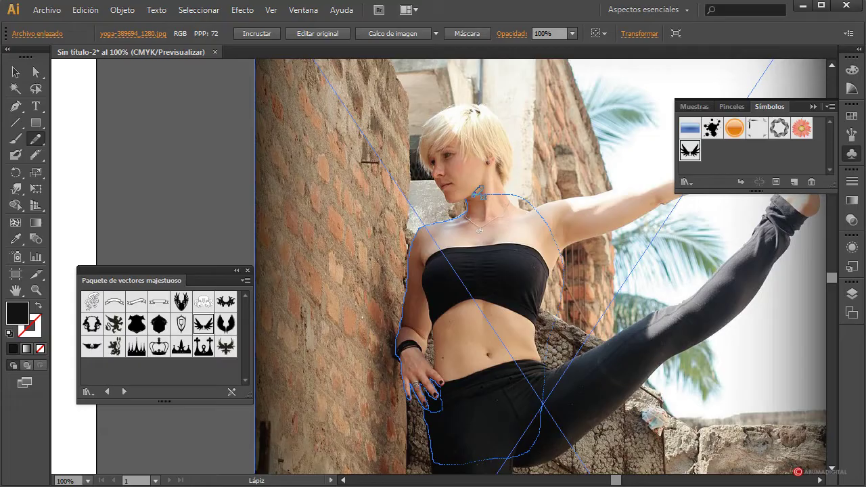
left_click_drag(479, 194, 478, 192)
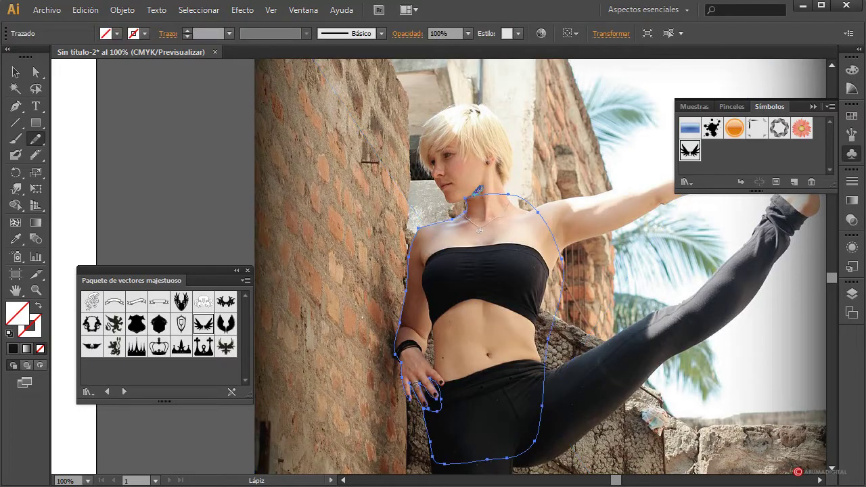
Move the torso outline from the photo onto the illustration and align it with the figure's neck, arm and hand
scroll(478, 192, "up", 3)
scroll(478, 191, "down", 4)
left_click(15, 72)
left_click_drag(535, 309, 115, 190)
left_click_drag(616, 482, 591, 482)
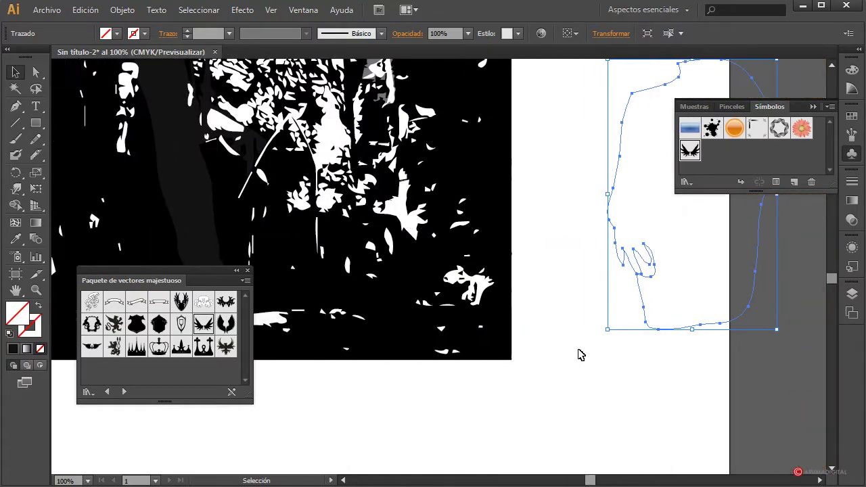
mouse_move(619, 253)
left_mouse_down()
mouse_move(218, 195)
mouse_move(108, 194)
mouse_move(145, 178)
mouse_move(121, 68)
left_mouse_up()
scroll(148, 177, "up", 1)
scroll(162, 128, "up", 2)
scroll(185, 166, "up", 3)
scroll(148, 262, "down", 1)
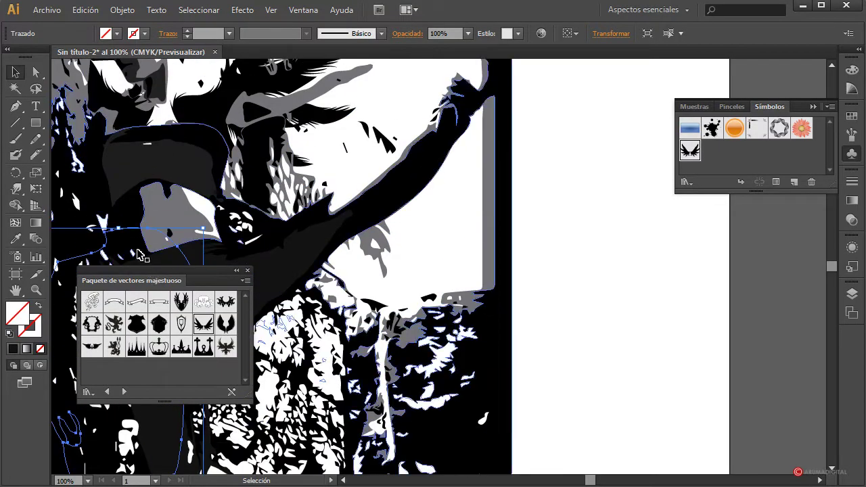
left_click_drag(118, 235, 149, 77)
scroll(266, 221, "up", 1)
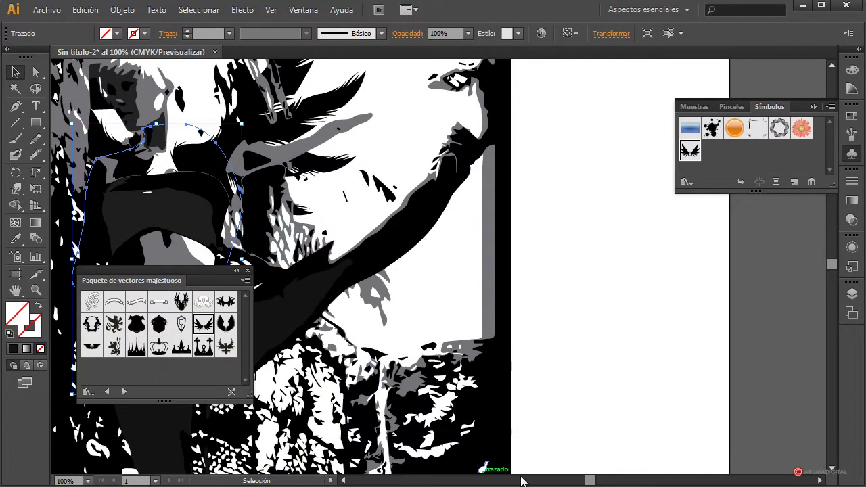
left_click_drag(586, 481, 575, 482)
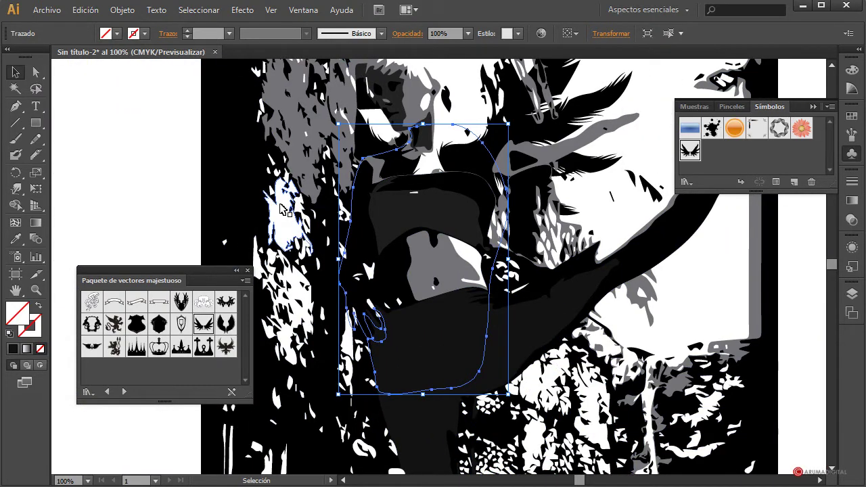
scroll(282, 210, "up", 3)
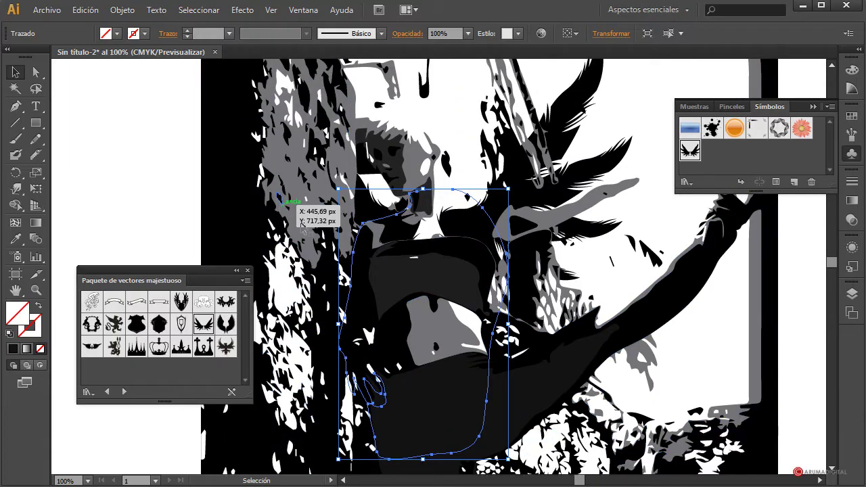
Fill the torso outline over the figure with orange
left_click(385, 261)
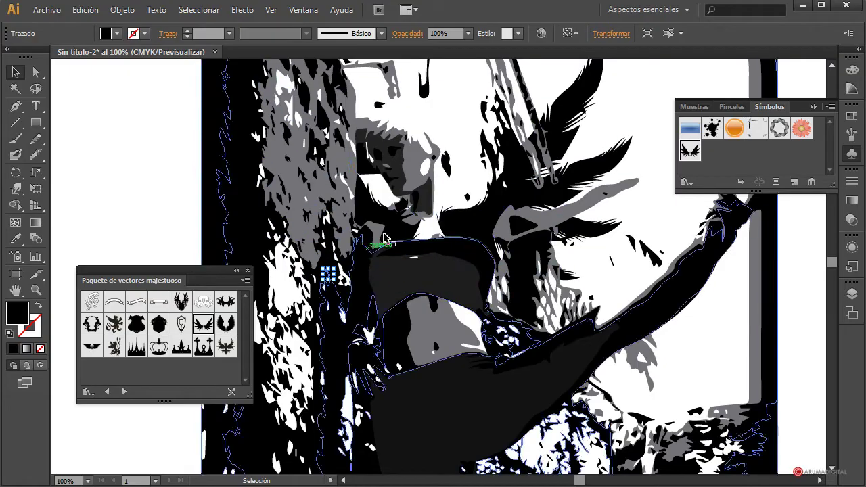
left_click(500, 215)
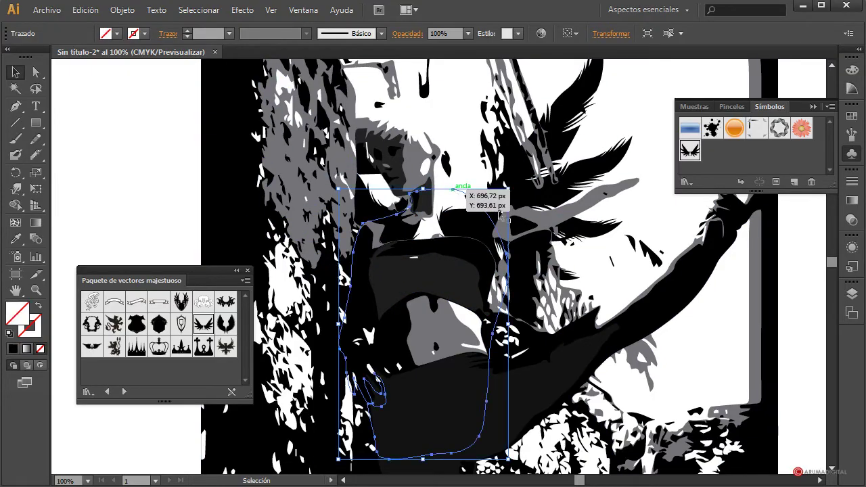
left_click(117, 33)
left_click(100, 57)
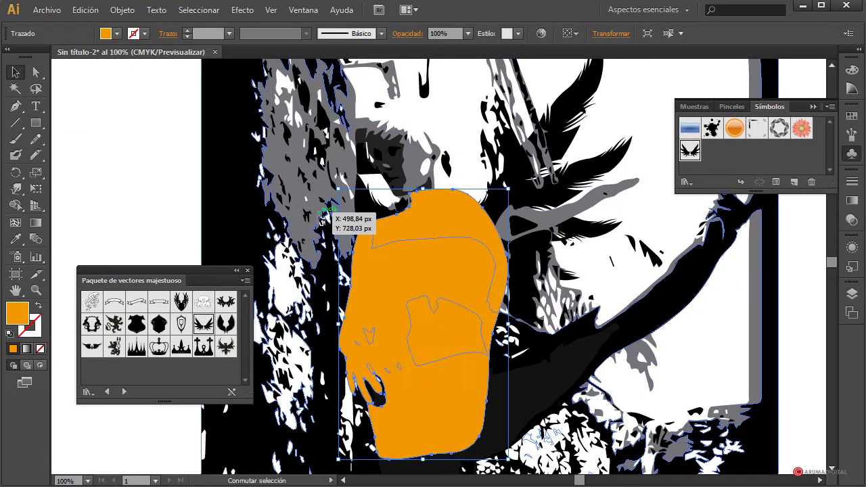
Divide the orange torso shape together with the black and grey tracing shapes behind it using Pathfinder's Divide
left_click(331, 290, "shift")
left_click(329, 290, "shift")
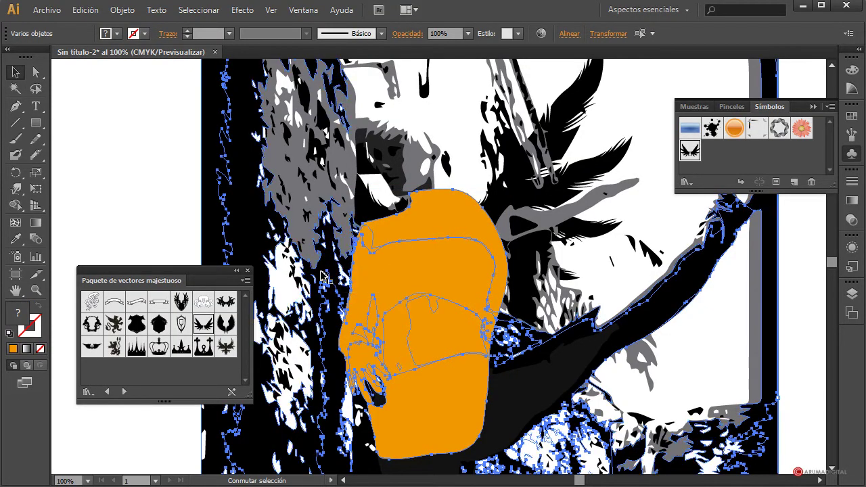
left_click(209, 204, "shift")
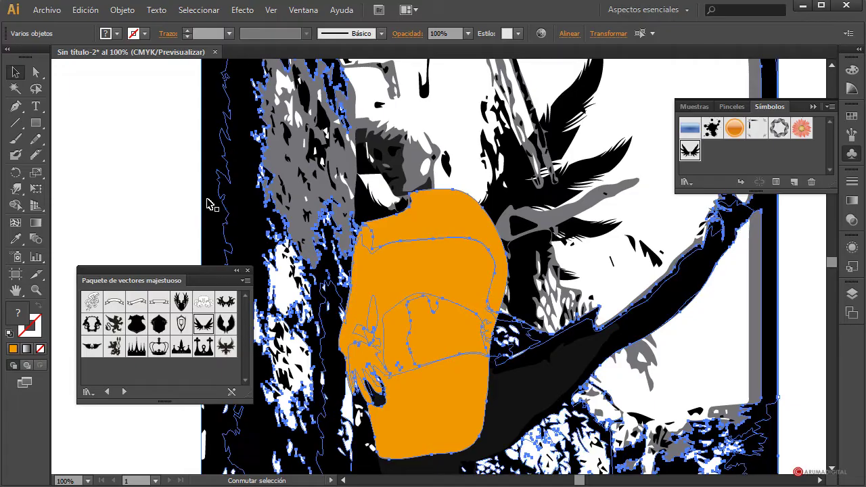
left_click(209, 203, "shift")
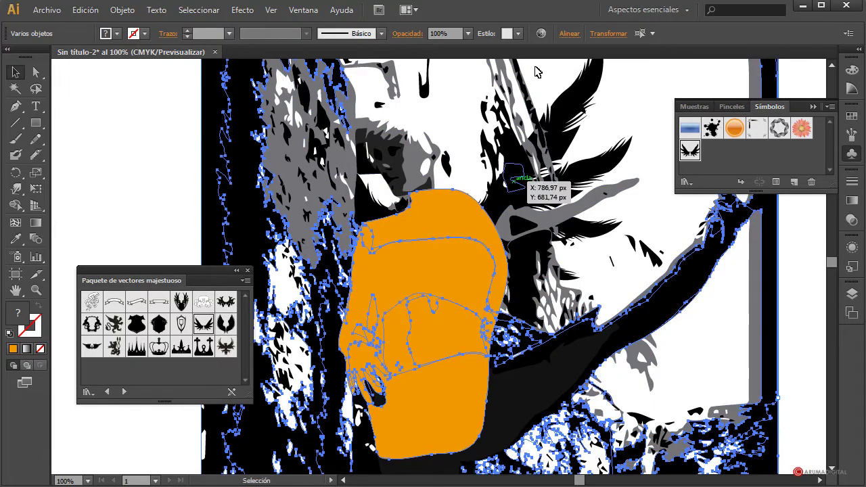
left_click(303, 9)
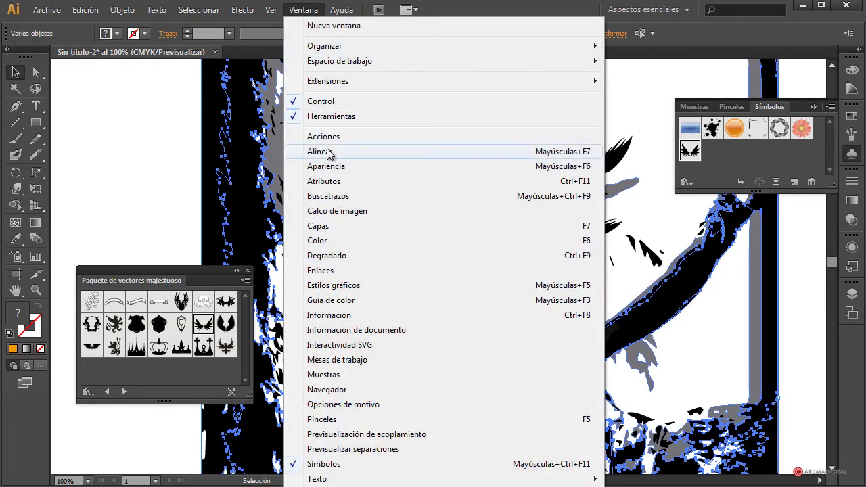
left_click(329, 196)
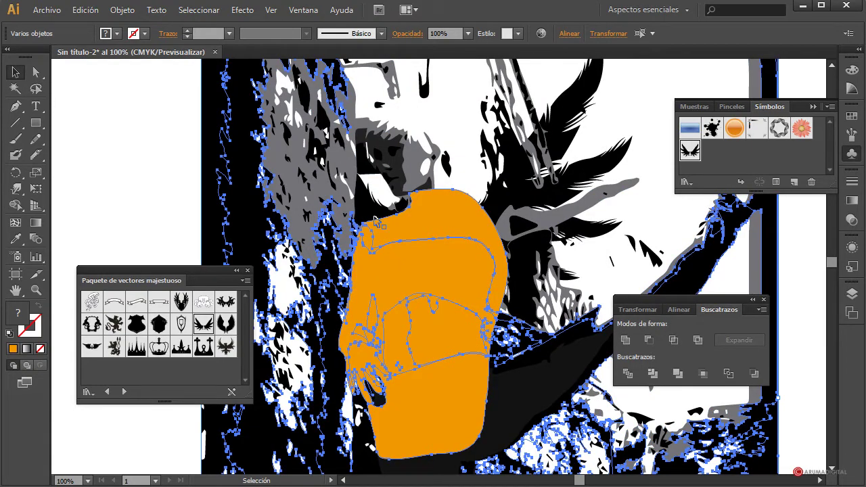
left_click(636, 377)
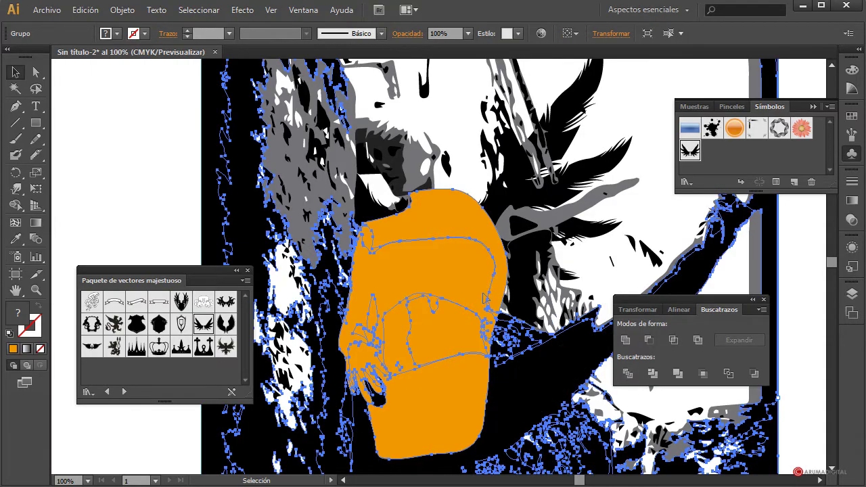
Select the divided group and examine its pieces from the figure's legs up to the top of the artwork
left_click(147, 152)
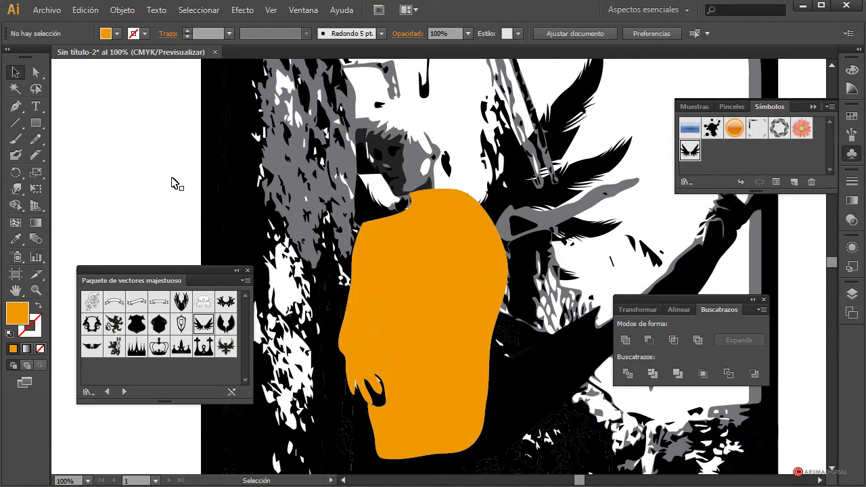
left_click(263, 234)
scroll(414, 341, "down", 4)
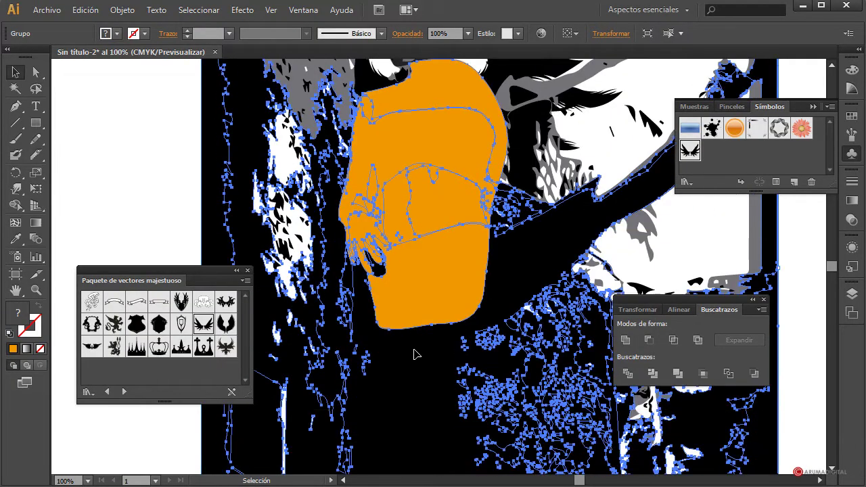
scroll(414, 353, "up", 8)
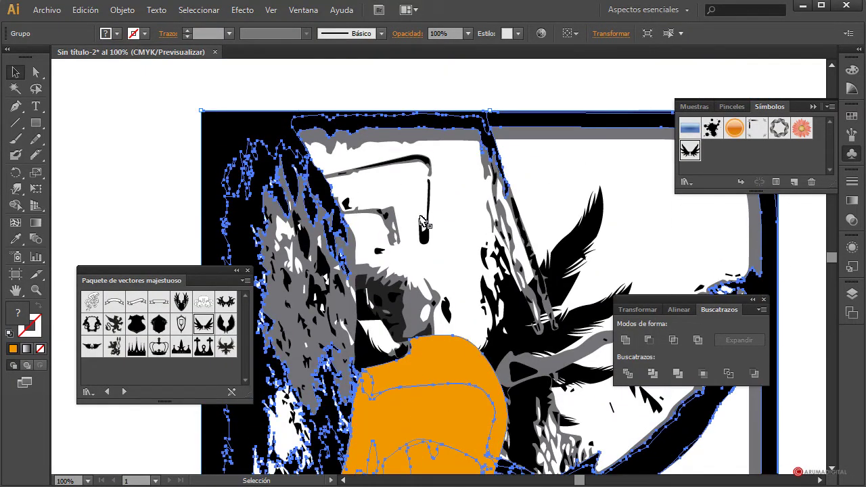
scroll(421, 223, "down", 5)
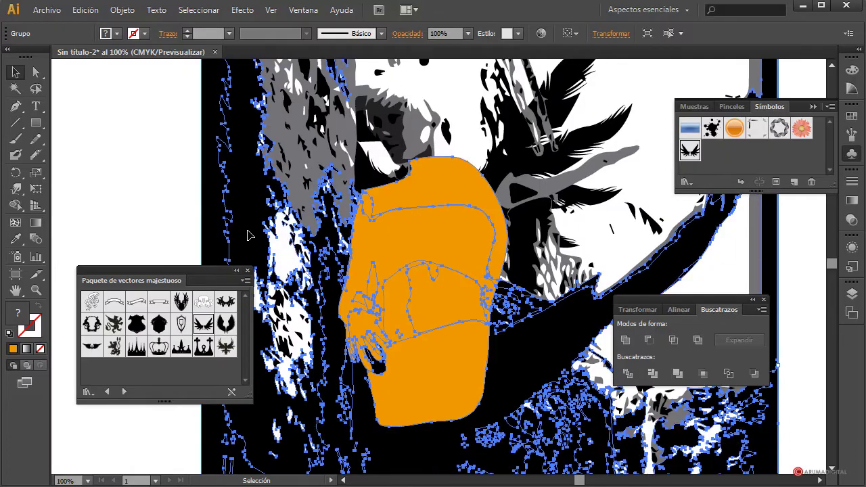
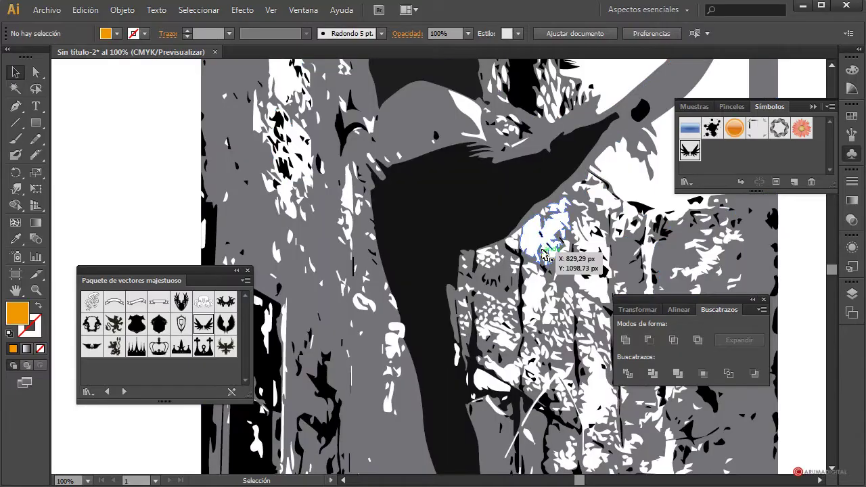
Undo the changes back to the unfilled torso outline and delete that outline from the illustration
scroll(544, 251, "up", 4)
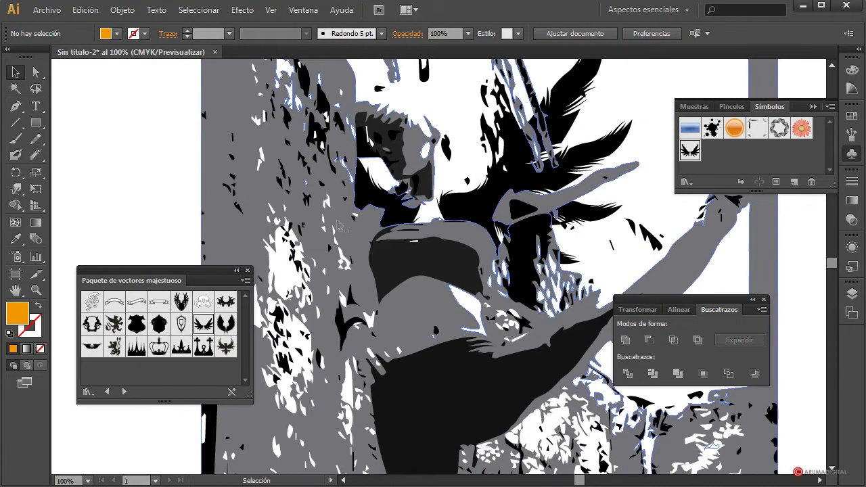
key("ctrl+shift+z")
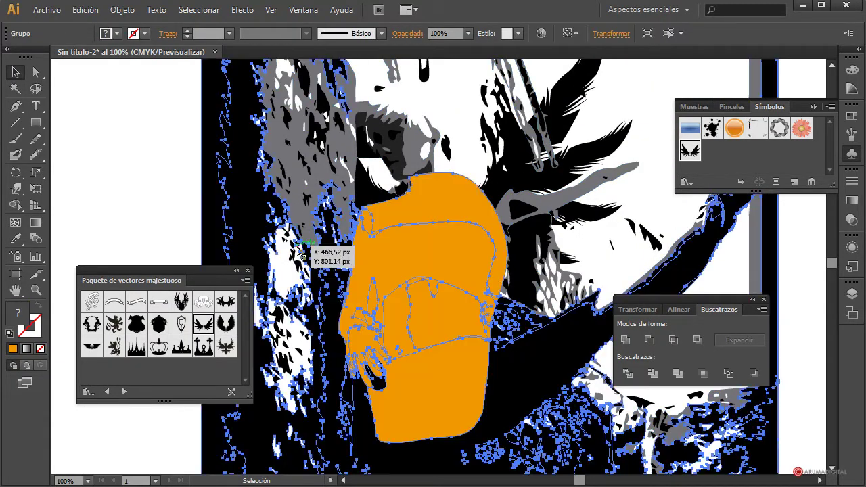
key("ctrl+z")
key("ctrl+z")
key("ctrl+z")
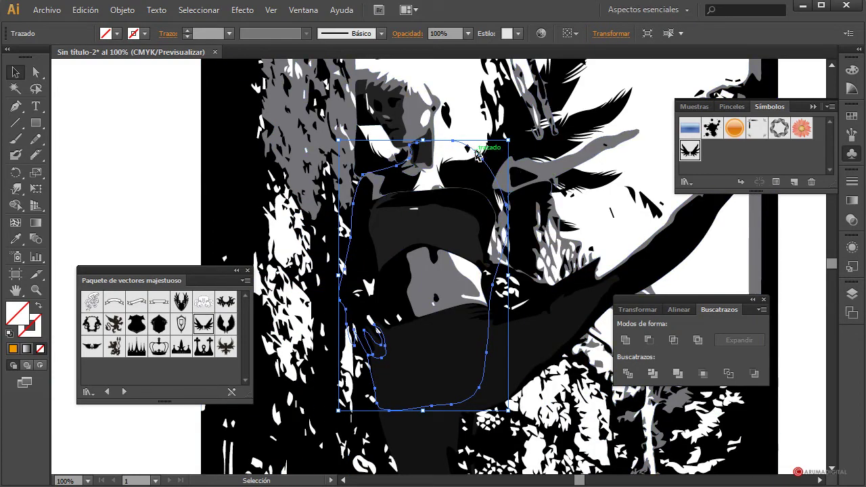
key("Delete")
Sketch a freehand Pencil path from above the photo down along the woman's hair, face, neck and shoulder on her wall-facing side
left_click_drag(578, 481, 615, 481)
scroll(557, 411, "down", 8)
scroll(554, 410, "down", 6)
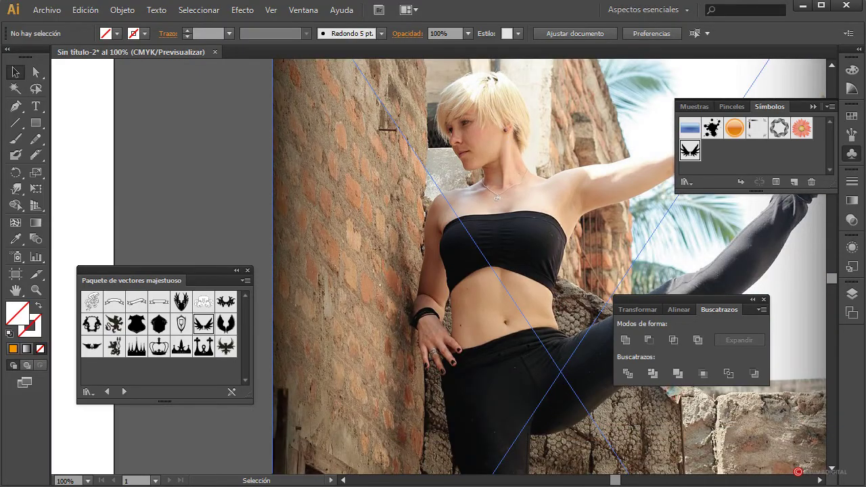
left_click(36, 138)
scroll(525, 82, "up", 3)
scroll(520, 95, "up", 2)
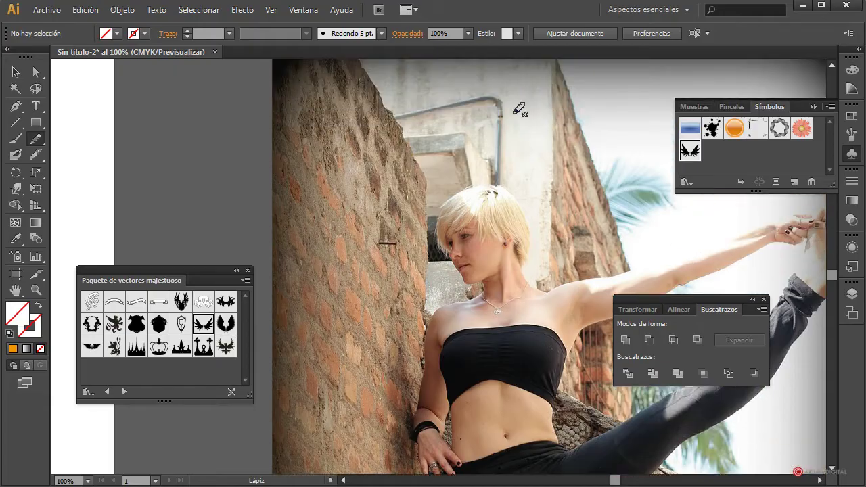
scroll(589, 102, "up", 2)
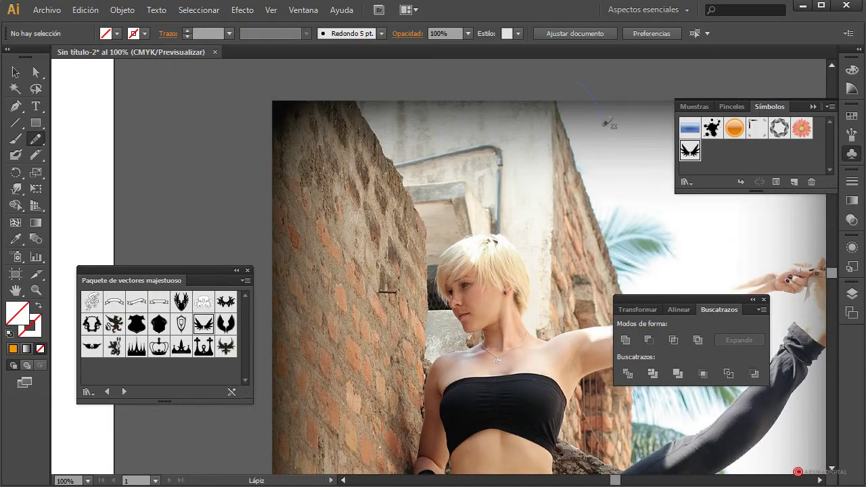
mouse_move(604, 123)
left_mouse_down()
mouse_move(594, 161)
mouse_move(568, 187)
mouse_move(443, 272)
left_mouse_up()
left_click_drag(462, 308, 458, 314)
left_click_drag(487, 330, 434, 361)
left_click_drag(427, 397, 422, 433)
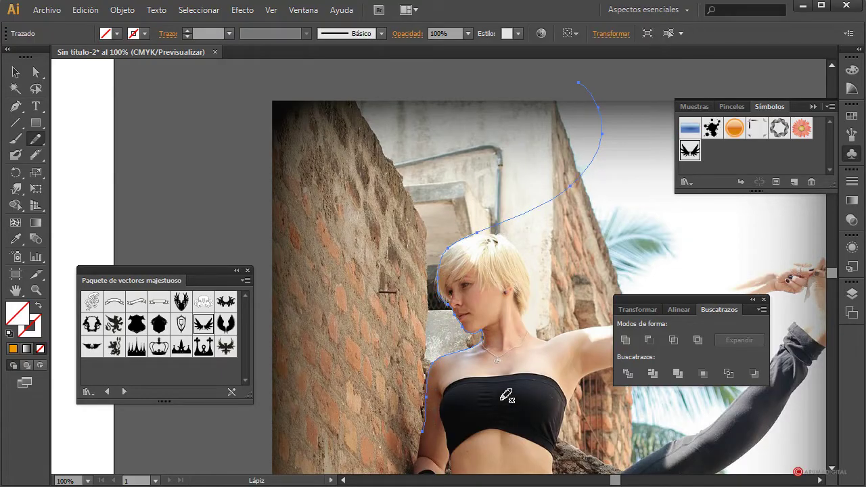
Continue the Pencil outline along the arm, hand, standing leg and foot, ending it below the photo's lower edge
scroll(491, 341, "down", 3)
scroll(494, 339, "down", 6)
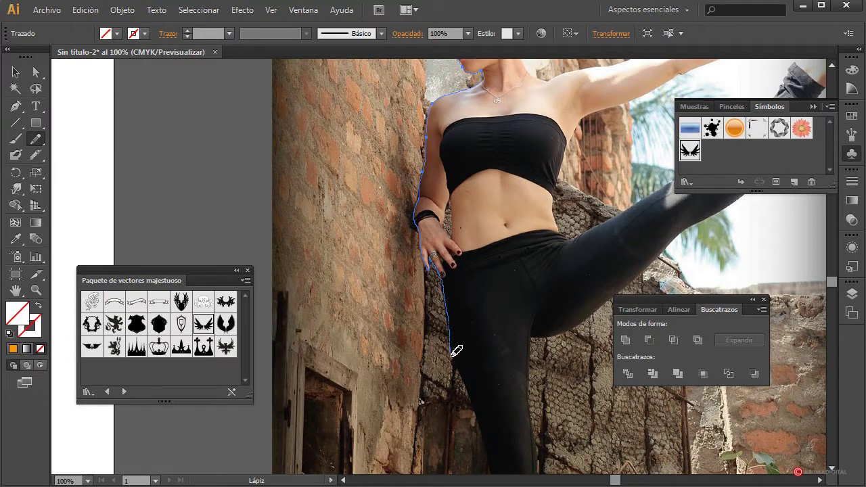
scroll(505, 340, "down", 7)
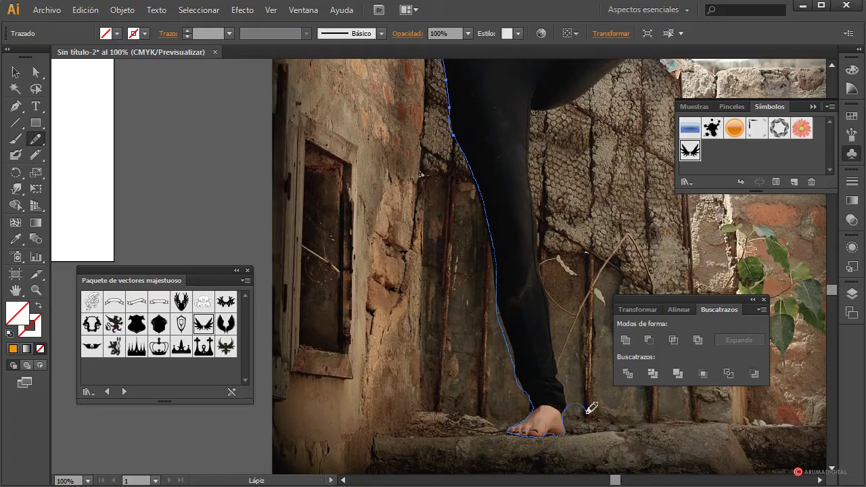
left_click_drag(592, 481, 595, 413)
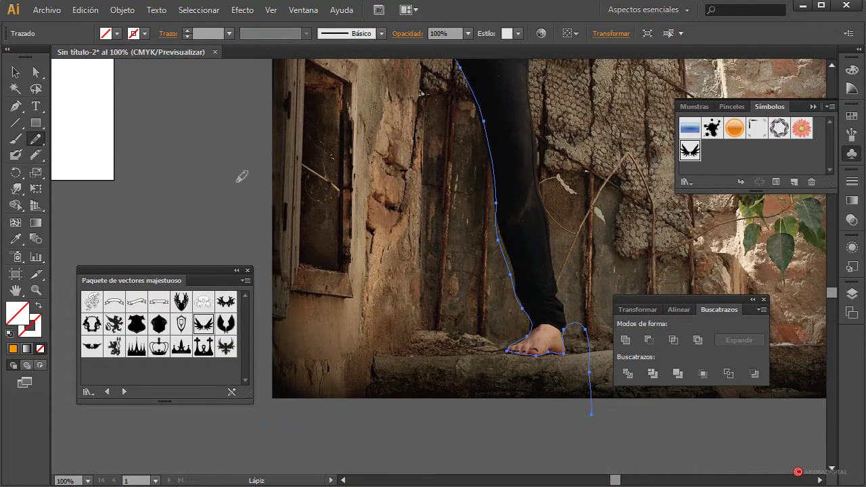
Continue the outline outside the photo, up along the brick wall side and across above it, back to its starting point
left_click_drag(236, 182, 230, 83)
scroll(284, 203, "up", 3)
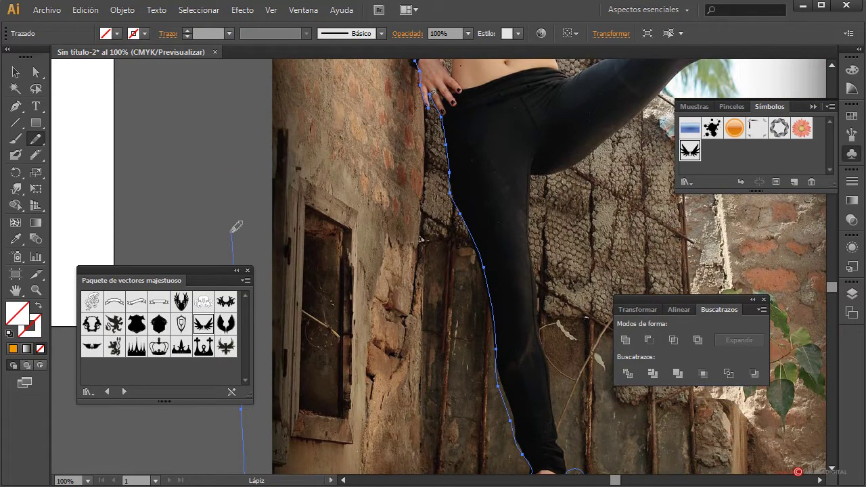
scroll(285, 251, "up", 8)
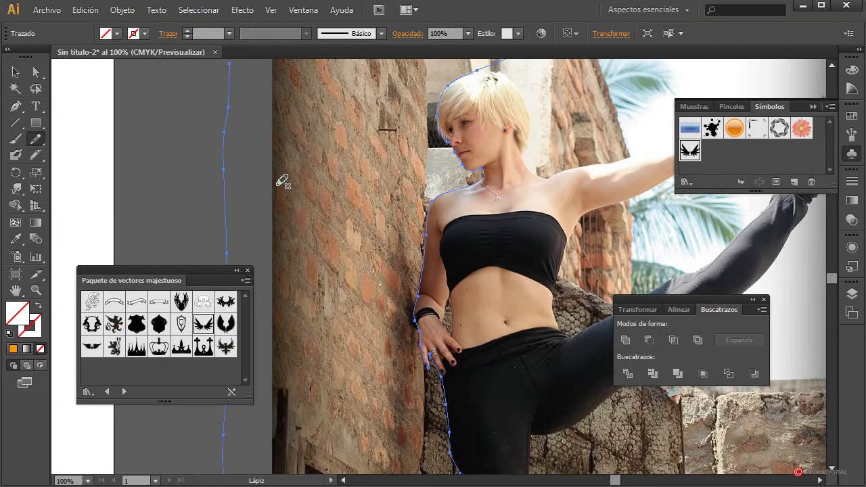
scroll(285, 182, "up", 5)
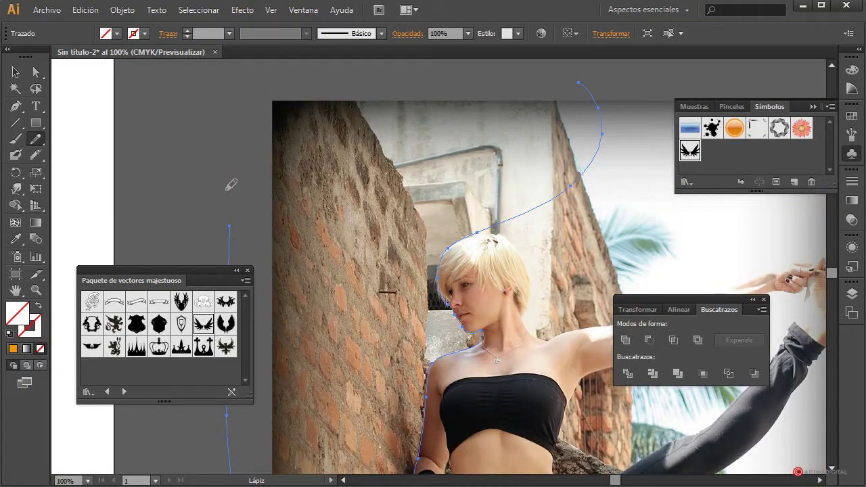
left_click_drag(579, 75, 580, 75)
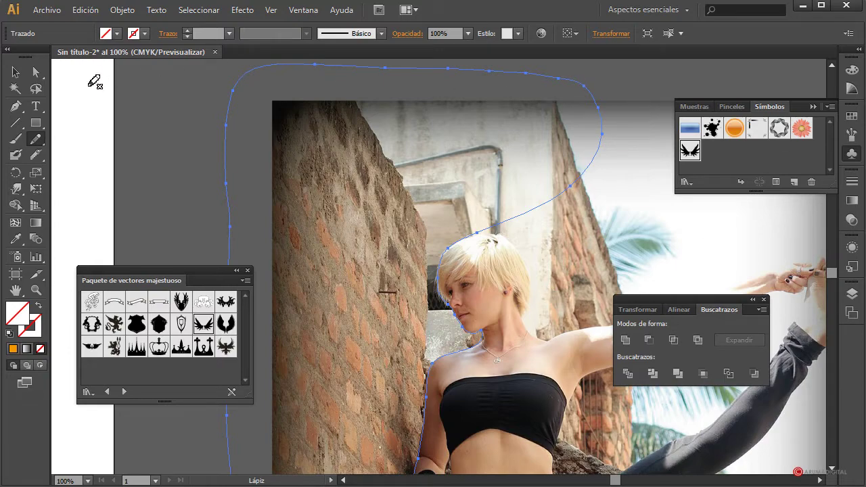
Join the ends of the wall-side background outline and fill the closed shape with red
right_click(240, 85)
left_click(285, 184)
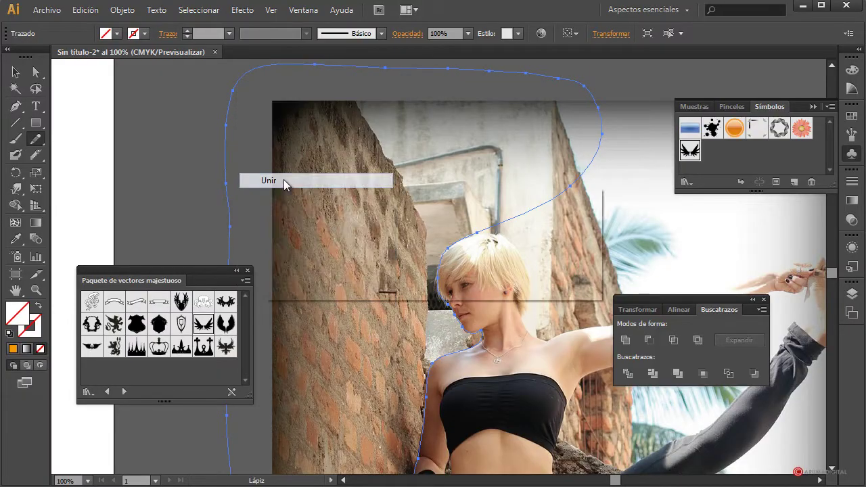
key("Return")
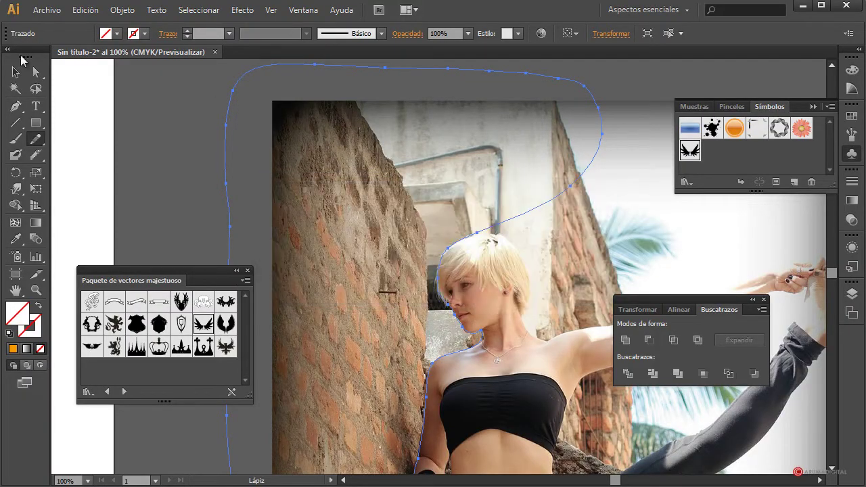
left_click(15, 72)
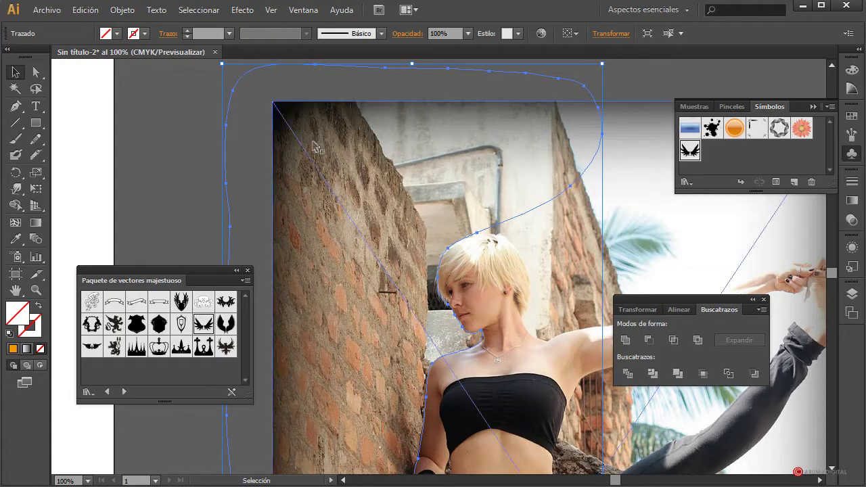
left_click(117, 33)
left_click(73, 59)
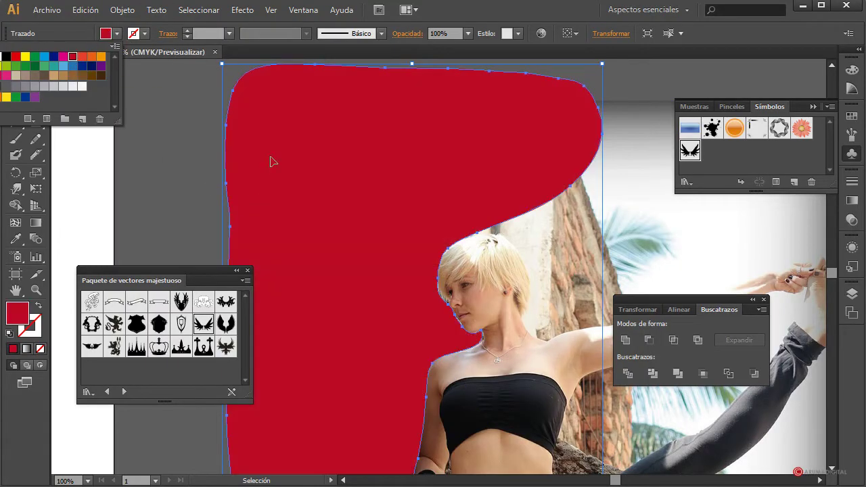
left_click(151, 130)
Move the red shape onto the black and grey tracing, aligning its inner edge with the figure's contour from head to foot
left_click_drag(358, 179, 108, 170)
key("ctrl+z")
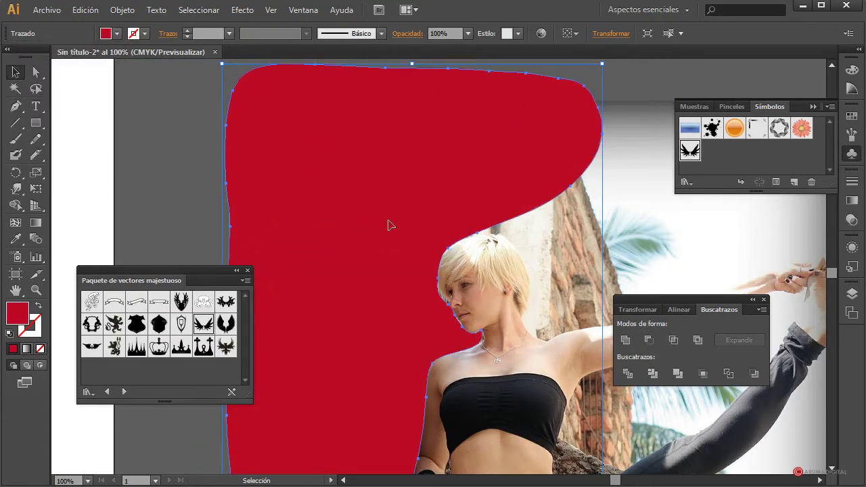
left_click_drag(448, 247, 105, 189)
left_click_drag(614, 481, 589, 482)
left_click_drag(575, 218, 149, 192)
scroll(149, 193, "up", 3)
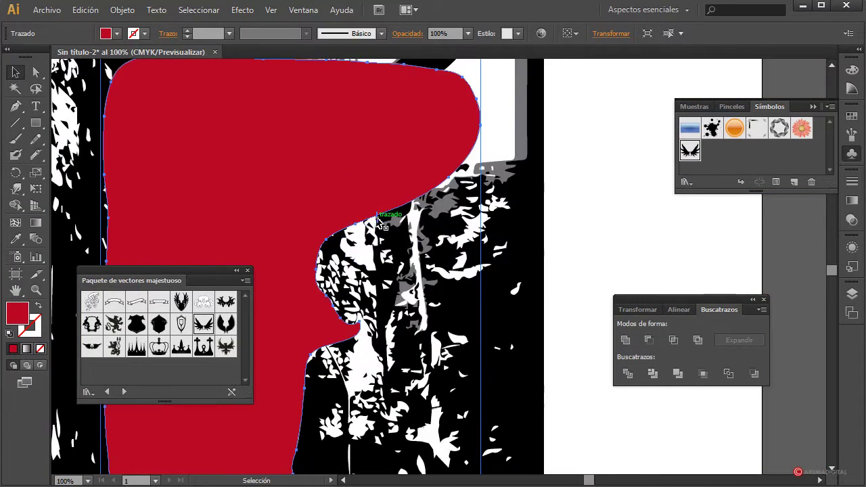
left_click_drag(320, 223, 115, 101)
left_click_drag(148, 140, 150, 142)
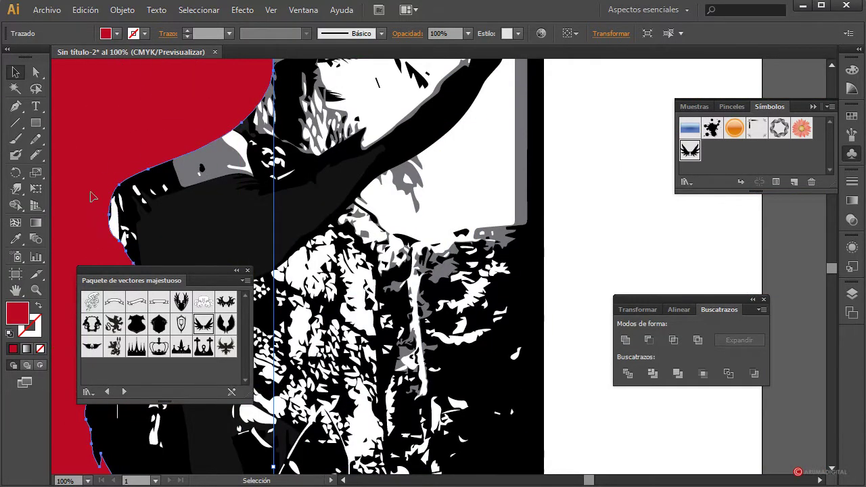
mouse_move(93, 196)
left_mouse_down()
mouse_move(81, 226)
mouse_move(95, 243)
mouse_move(107, 158)
mouse_move(87, 170)
mouse_move(116, 181)
left_mouse_up()
scroll(541, 308, "up", 1)
scroll(532, 309, "down", 8)
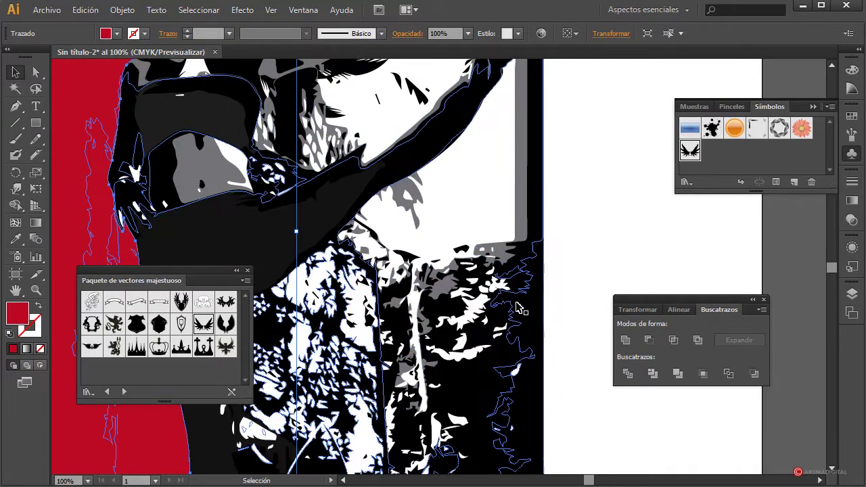
scroll(517, 307, "down", 5)
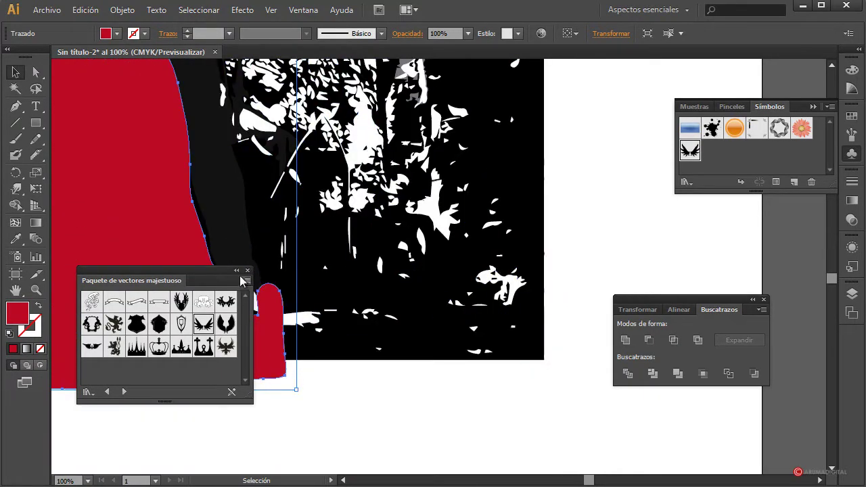
Collapse the vector library and select the red shape together with the black and grey tracing shapes behind it
left_click(236, 269)
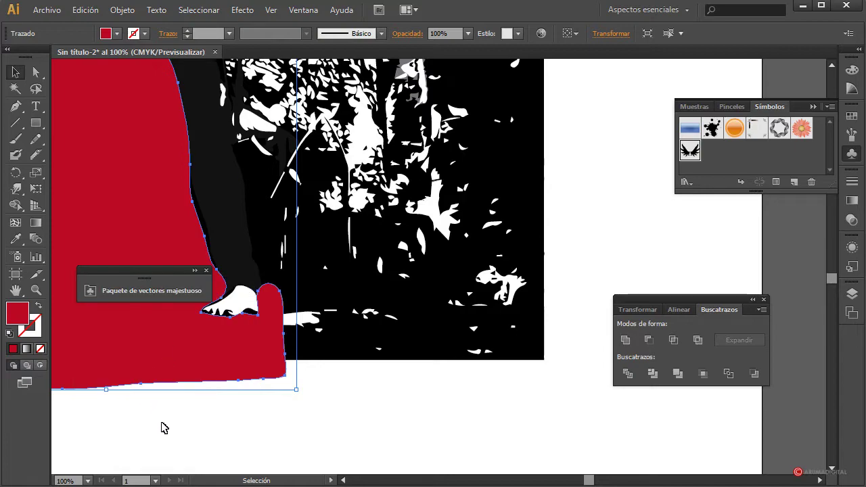
left_click_drag(236, 397, 294, 359)
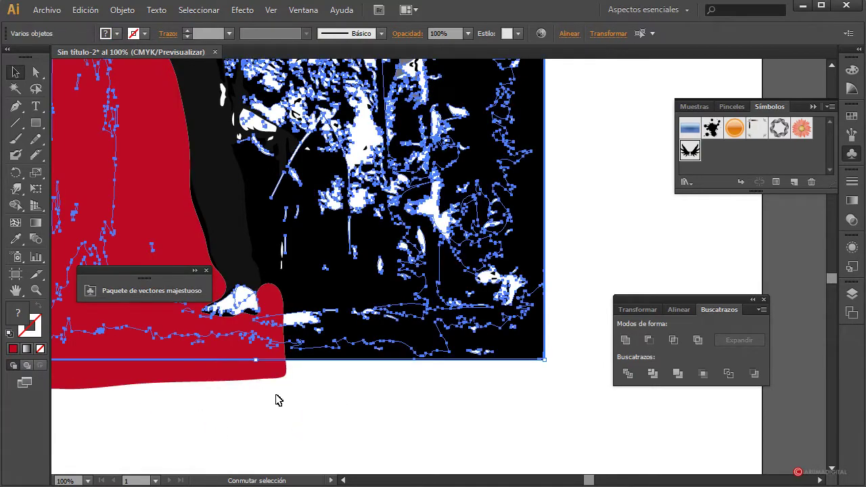
mouse_move(588, 481)
left_mouse_down()
mouse_move(541, 481)
mouse_move(572, 481)
left_mouse_up()
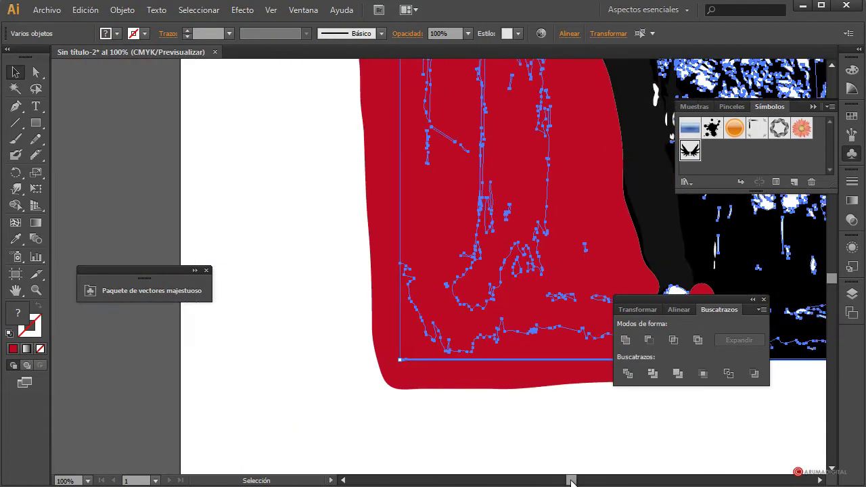
left_click(397, 361)
mouse_move(315, 448)
left_mouse_down()
mouse_move(367, 402)
mouse_move(481, 169)
mouse_move(319, 332)
mouse_move(322, 418)
mouse_move(460, 178)
mouse_move(491, 4)
mouse_move(518, 10)
mouse_move(536, 146)
left_mouse_up()
Examine the remaining grey pieces around the figure, and restore the red shape with the tracing shapes behind it
scroll(537, 146, "down", 10)
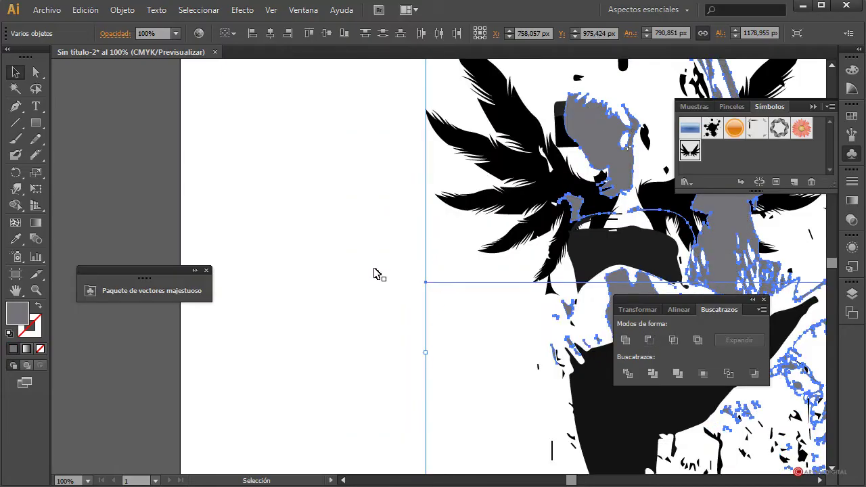
left_click(376, 273)
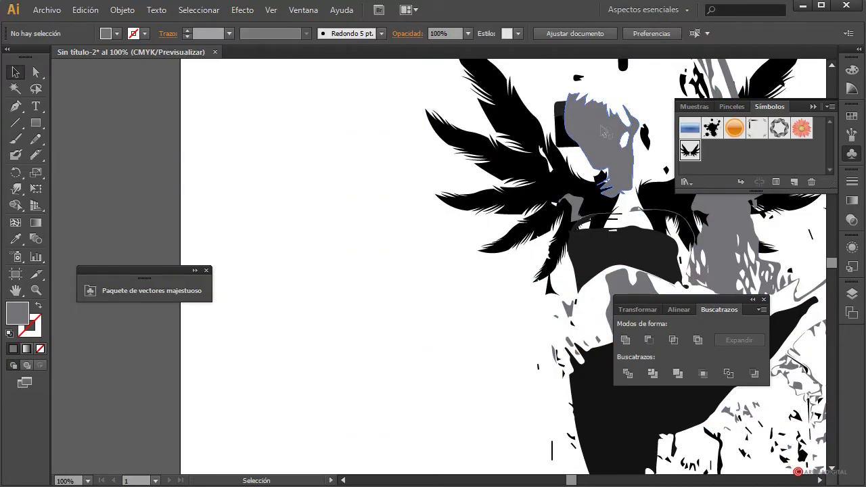
left_click(604, 132)
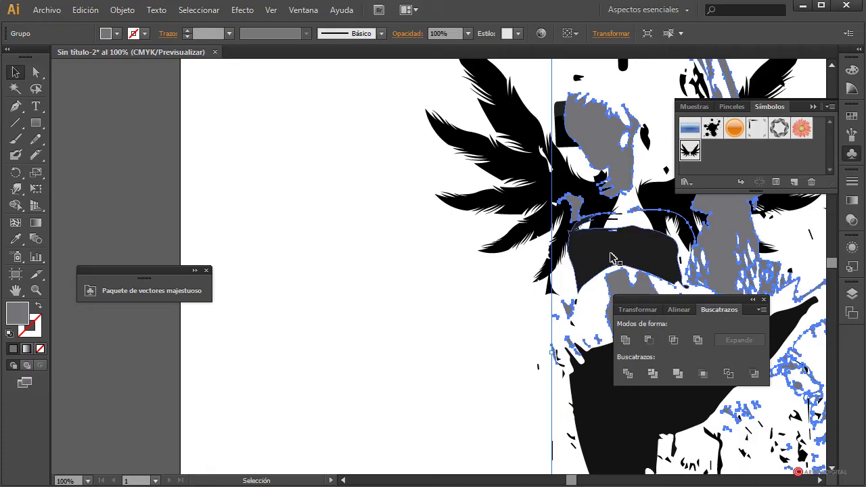
scroll(410, 363, "down", 4)
scroll(594, 158, "up", 5)
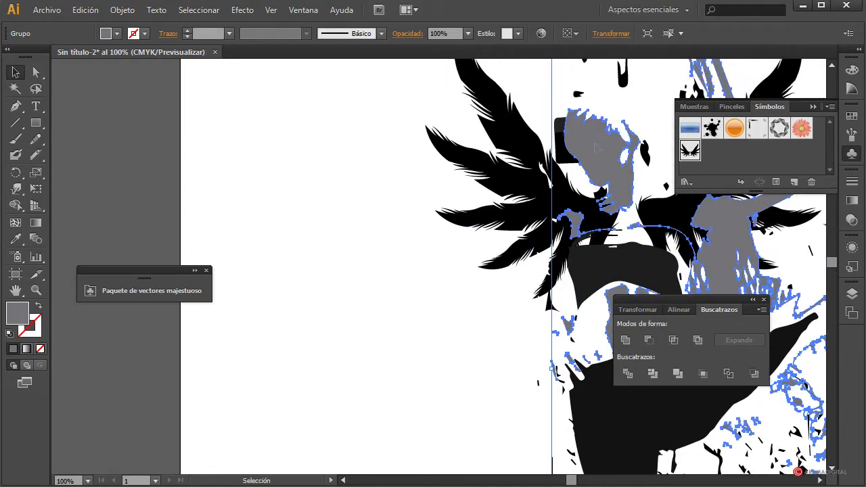
key("ctrl+alt+3")
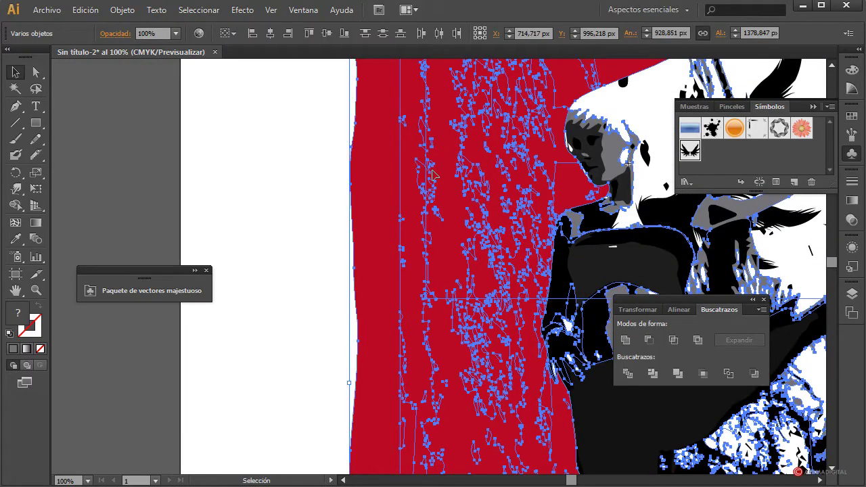
Divide the red shape and the selected tracing shapes with Pathfinder's Divide, and select the resulting group
left_click(627, 375)
left_click(293, 287)
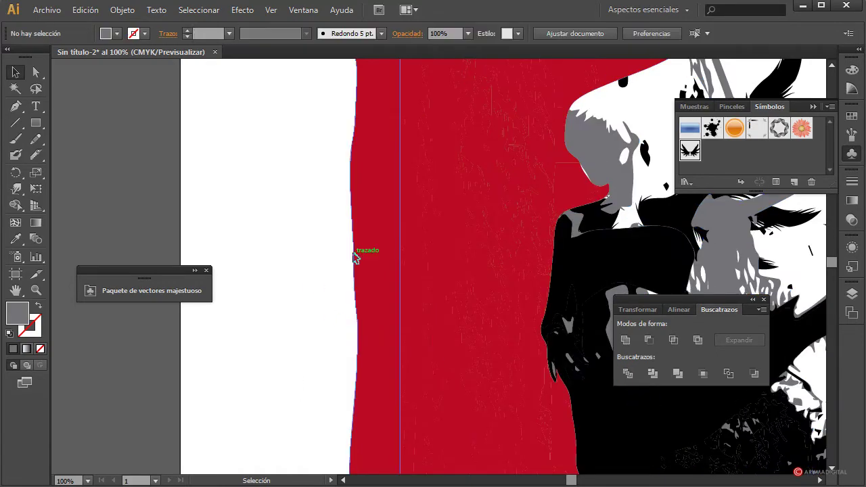
left_click(360, 268)
key("ctrl+shift+a")
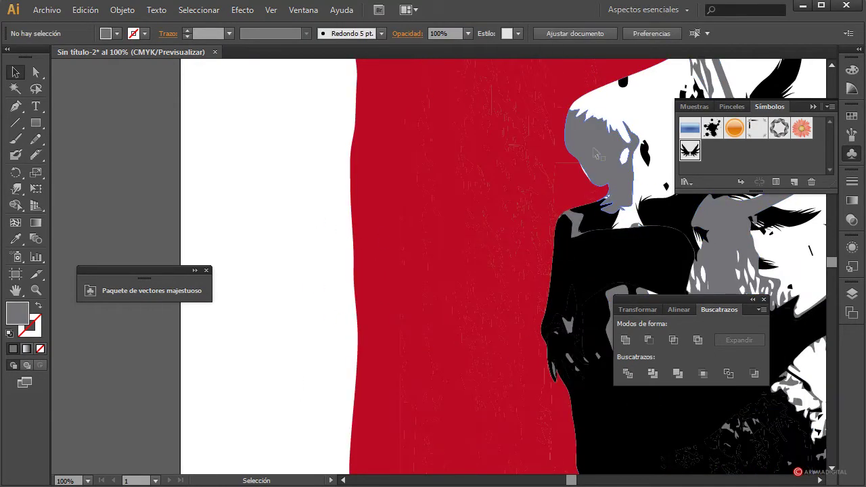
left_click(593, 169)
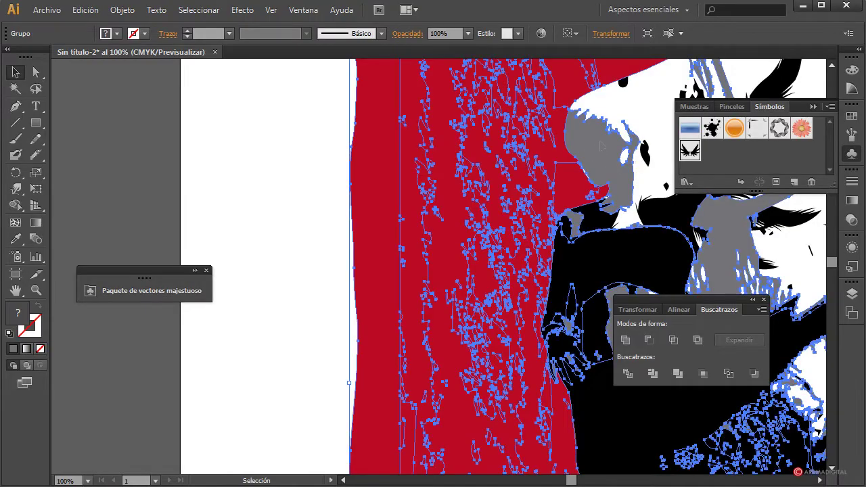
Delete the selected red and grey background shapes from the traced artwork
key("Delete")
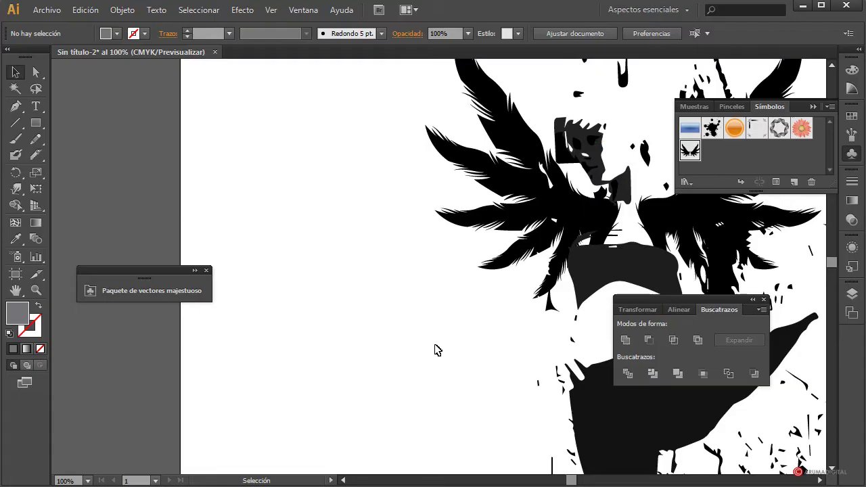
scroll(435, 349, "down", 2)
scroll(435, 349, "up", 3)
scroll(435, 350, "up", 2)
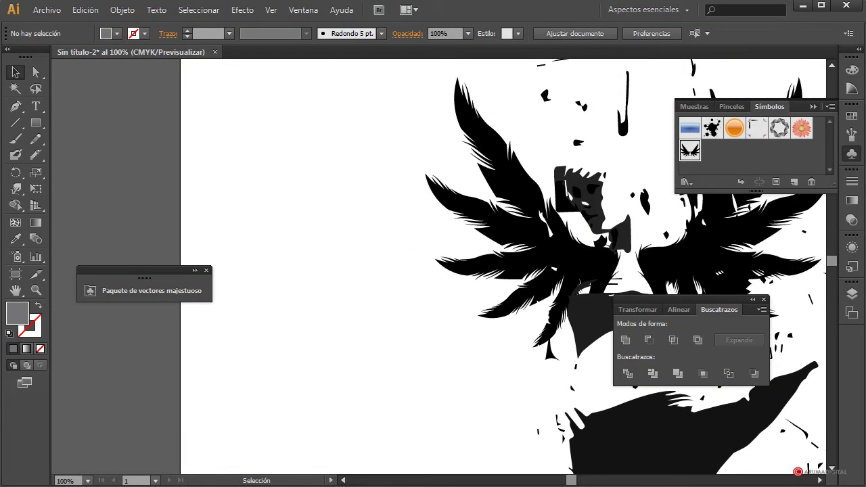
Delete the stray line fragments and specks above the figure's head, between the two wings
left_click(79, 480)
type("50")
key("Return")
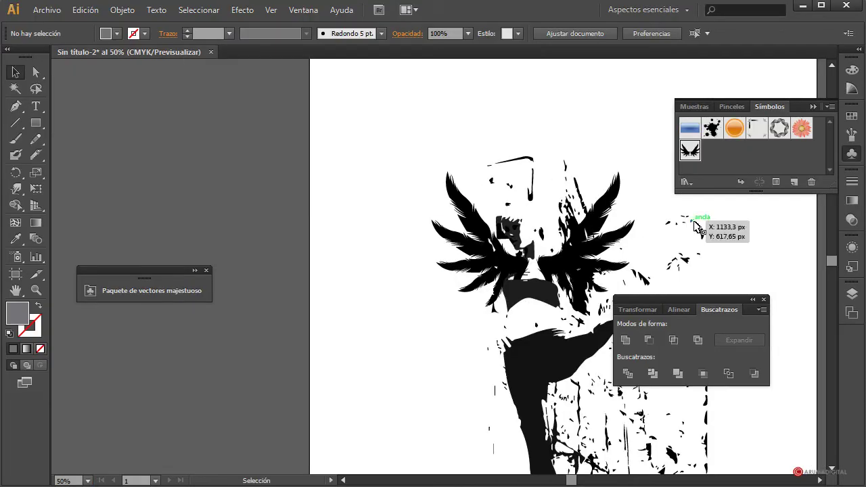
scroll(534, 311, "down", 5)
scroll(535, 312, "up", 2)
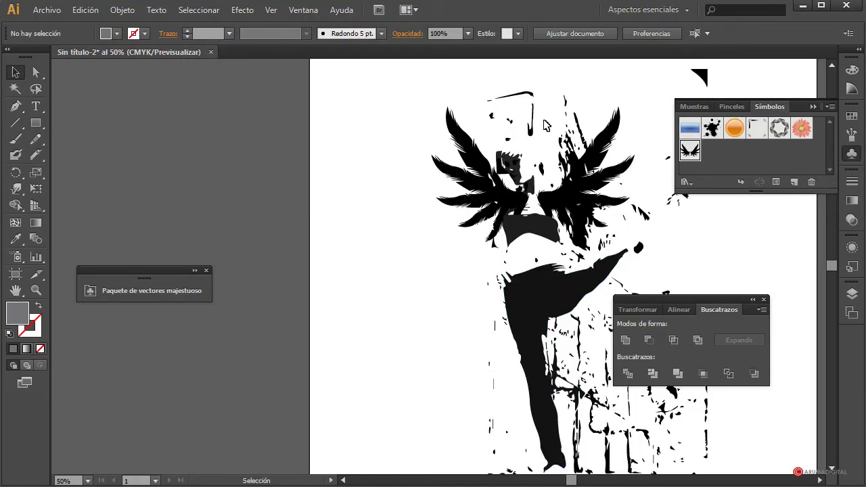
left_click(532, 96)
key("Delete")
left_click_drag(524, 90, 541, 137)
key("Delete")
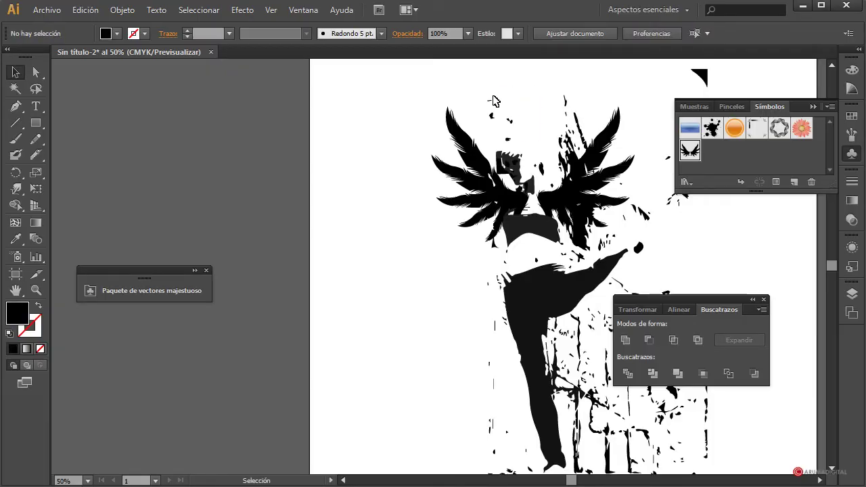
left_click_drag(483, 92, 516, 148)
key("Delete")
scroll(709, 224, "up", 3)
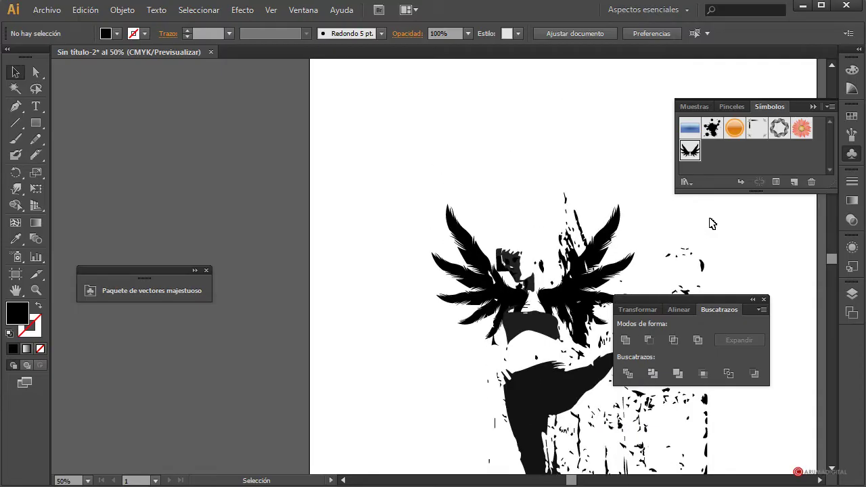
Delete the stray specks beside the standing leg and the outer wall fragments below the raised foot
scroll(712, 223, "down", 4)
left_click_drag(572, 479, 589, 482)
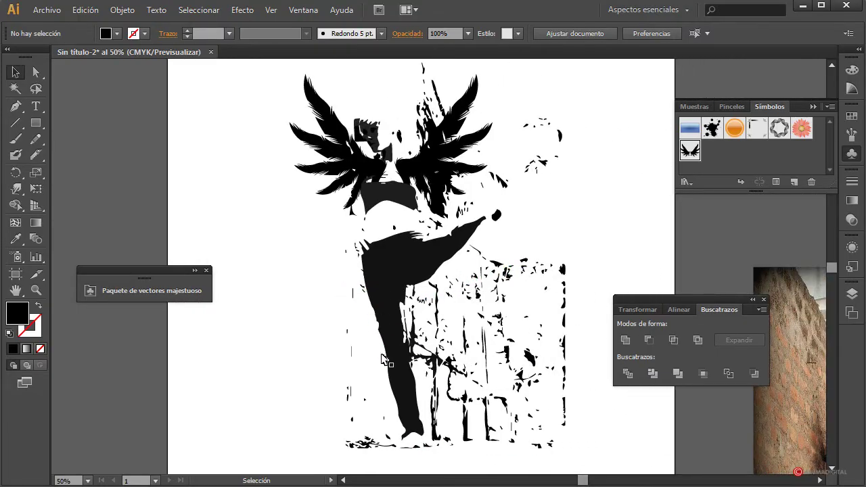
left_click_drag(314, 316, 369, 422)
left_click(322, 266)
left_click_drag(321, 233, 362, 320)
key("Delete")
left_click_drag(321, 381, 393, 440)
key("Delete")
left_click_drag(607, 242, 512, 355)
key("Delete")
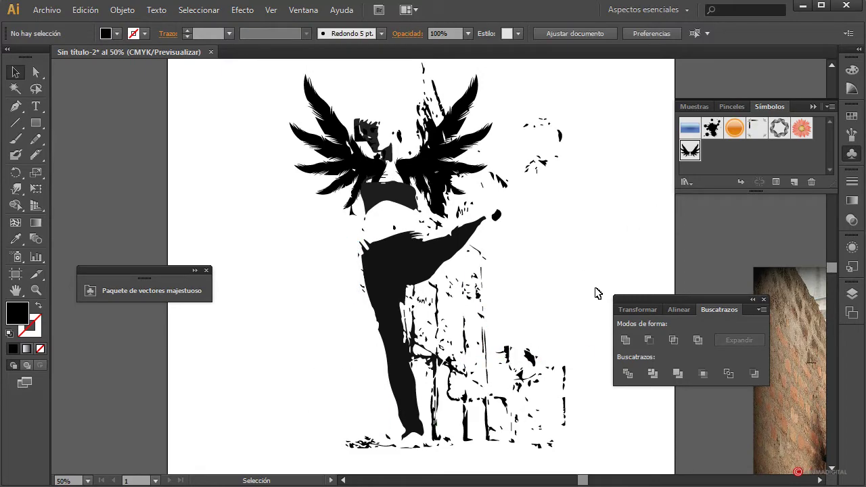
Delete more of the traced wall fragments below the raised leg, away from the standing leg
scroll(598, 291, "down", 5)
left_click_drag(456, 325, 457, 326)
key("Delete")
scroll(494, 288, "up", 5)
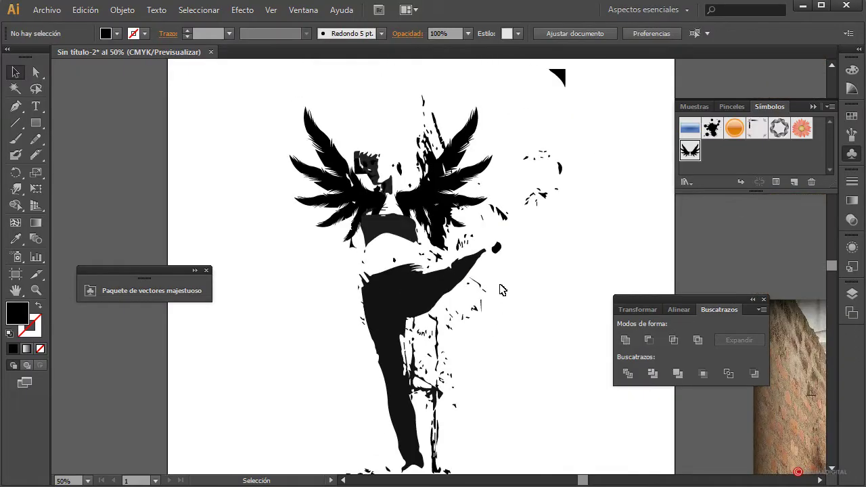
left_click_drag(495, 277, 463, 353)
key("Delete")
Enlarge the wings symbol and reposition it behind the figure's shoulders
left_click(434, 122)
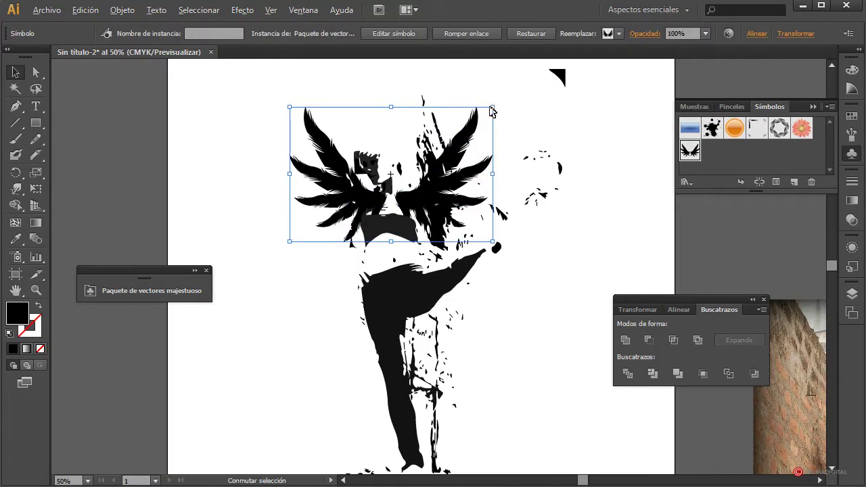
left_click_drag(491, 107, 541, 69)
mouse_move(465, 183)
left_mouse_down()
mouse_move(458, 174)
mouse_move(458, 184)
left_mouse_up()
left_click(598, 128)
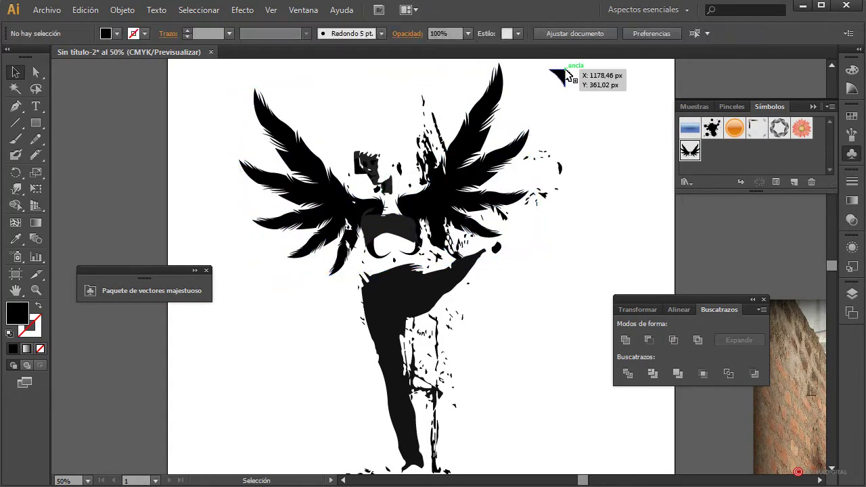
Delete the black corner wedge and the stray specks beyond the wing above the raised foot
left_click(558, 76)
key("Delete")
left_click_drag(596, 127, 542, 191)
key("Delete")
left_click_drag(556, 142, 531, 169)
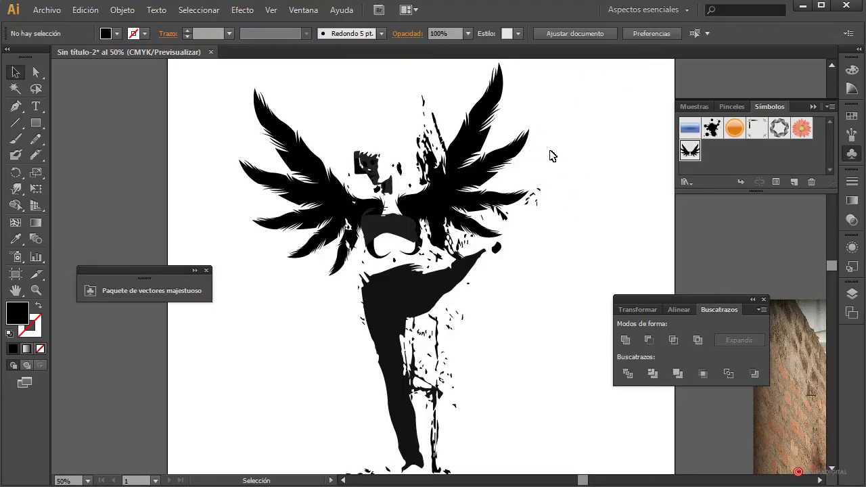
key("Delete")
key("Delete")
left_click_drag(537, 201, 547, 214)
key("Delete")
Trace a closed freehand outline around the woman's bare midriff on the reference photo with the Pencil tool
scroll(546, 208, "down", 3)
scroll(555, 279, "up", 2)
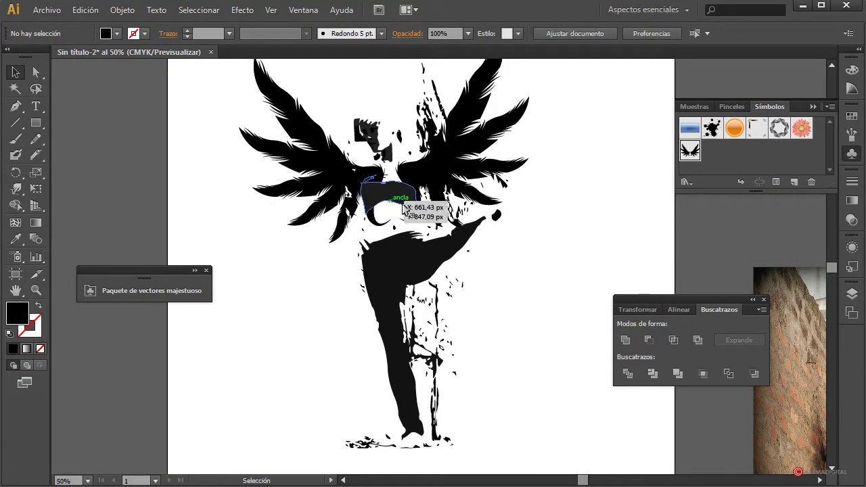
scroll(523, 255, "up", 1)
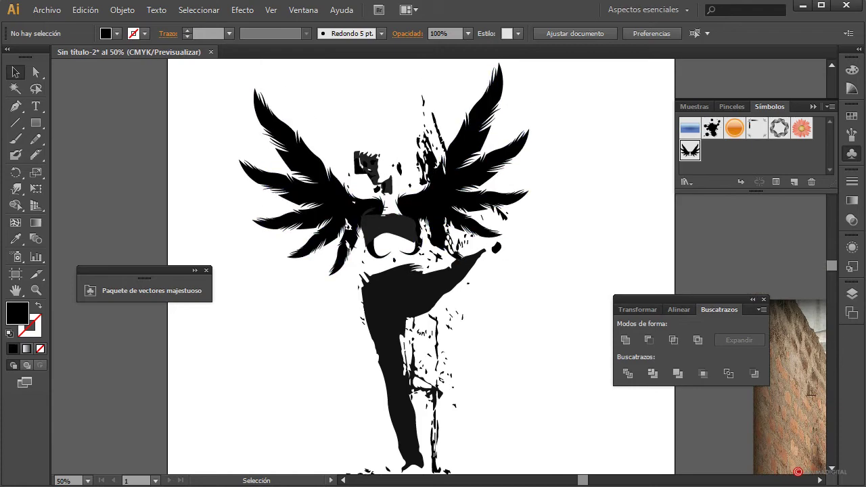
left_click_drag(583, 481, 588, 480)
left_click_drag(594, 481, 612, 481)
scroll(570, 415, "down", 9)
scroll(569, 414, "up", 1)
scroll(346, 254, "up", 3)
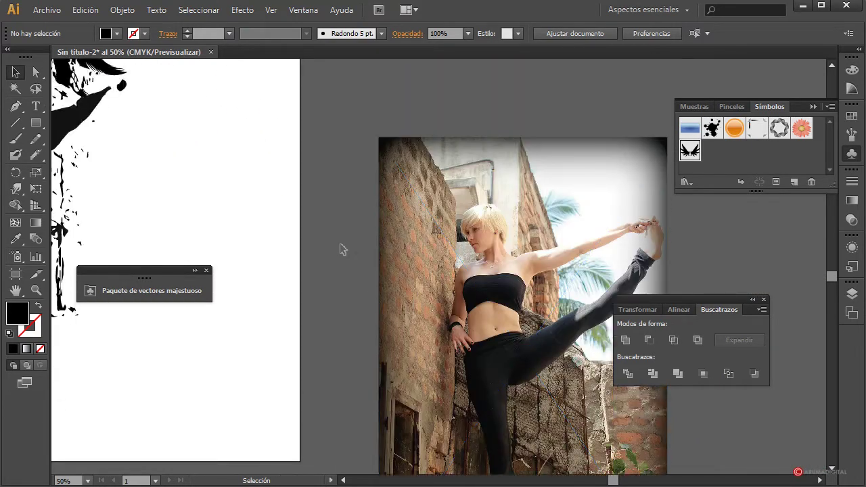
left_click(36, 139)
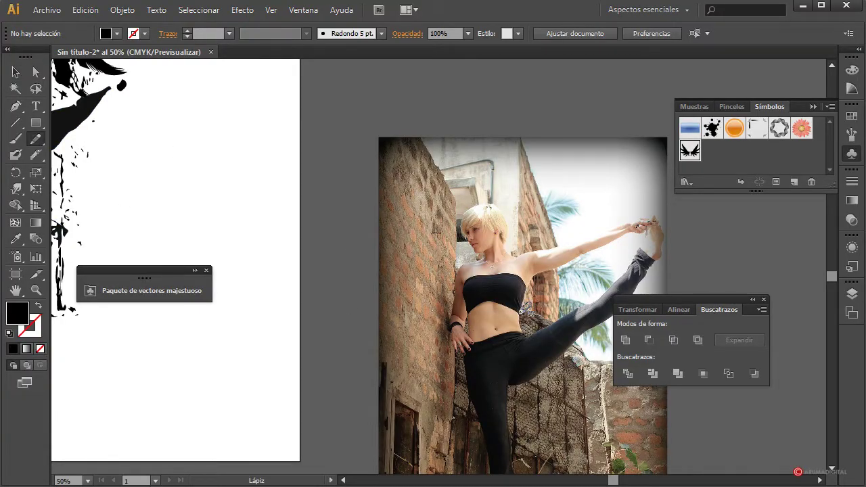
left_click_drag(519, 310, 483, 298)
left_click_drag(472, 346, 507, 345)
left_click_drag(527, 313, 522, 312)
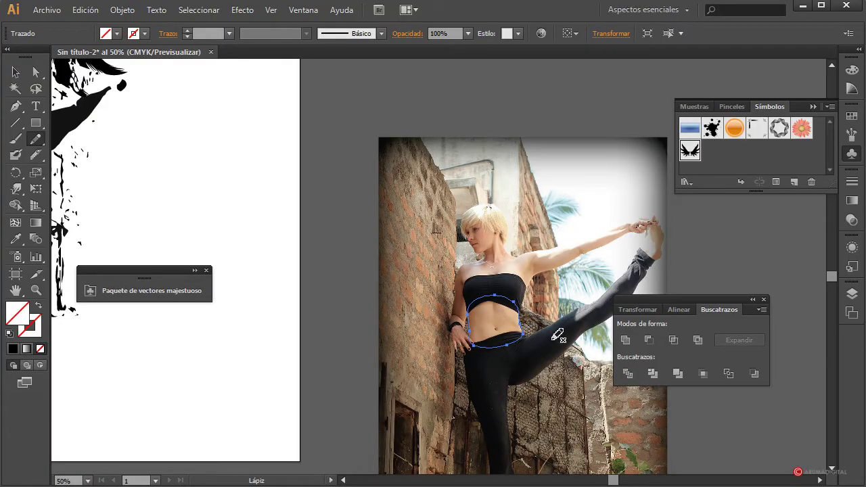
Fill the traced midriff outline with orange
left_click_drag(613, 482, 607, 481)
left_click(117, 34)
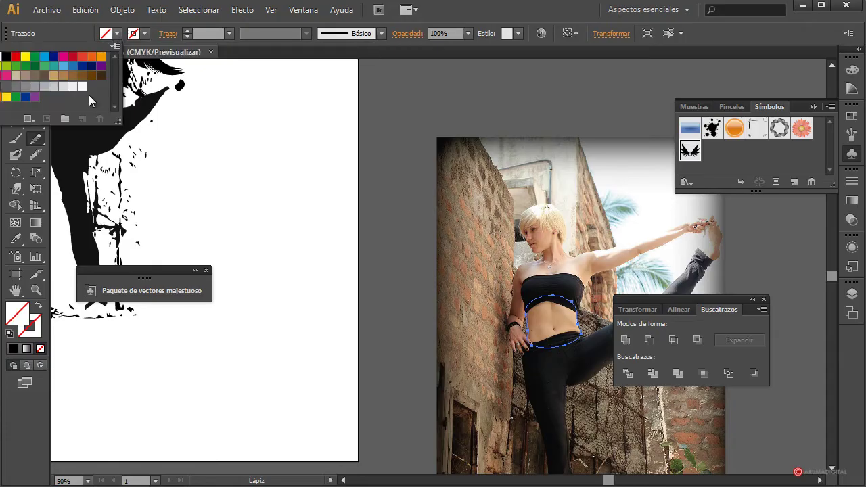
left_click(101, 56)
left_click(413, 17)
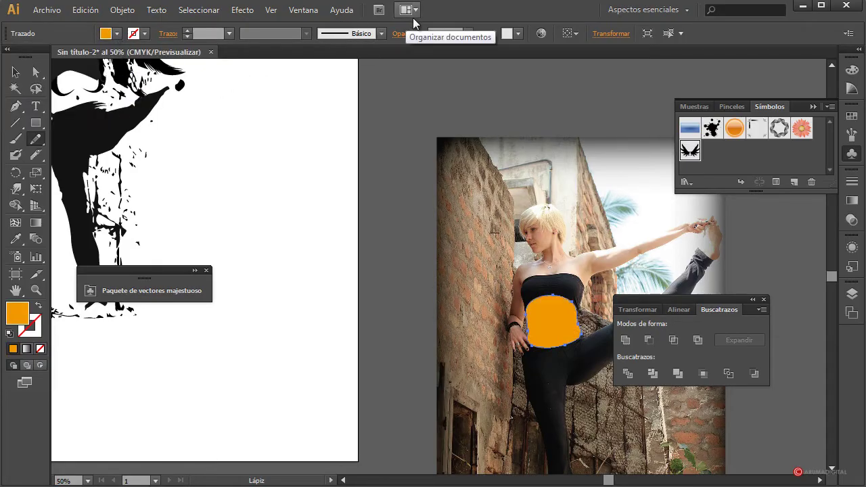
Move the orange midriff shape from the photo onto the silhouette's torso, closing the floating symbol library that covers the artwork
left_click(16, 72)
left_click_drag(552, 316, 136, 288)
left_click_drag(567, 306, 124, 166)
scroll(191, 232, "up", 4)
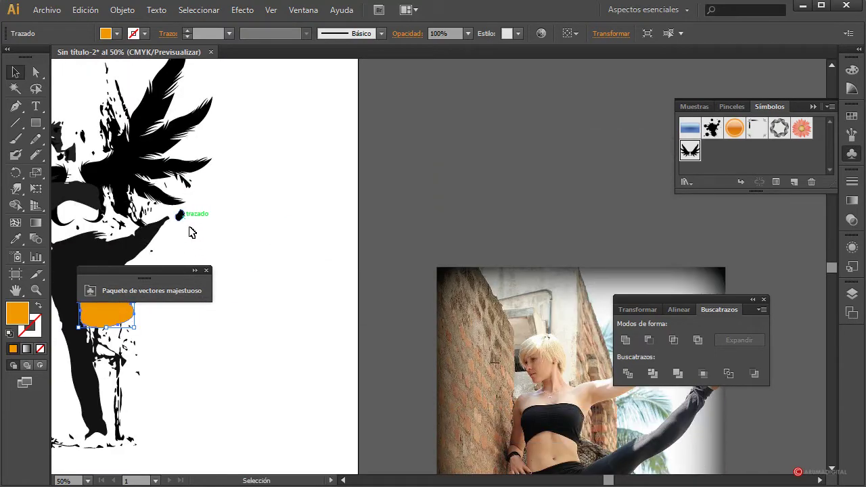
left_click(207, 271)
left_click_drag(116, 322, 65, 232)
left_click(233, 322)
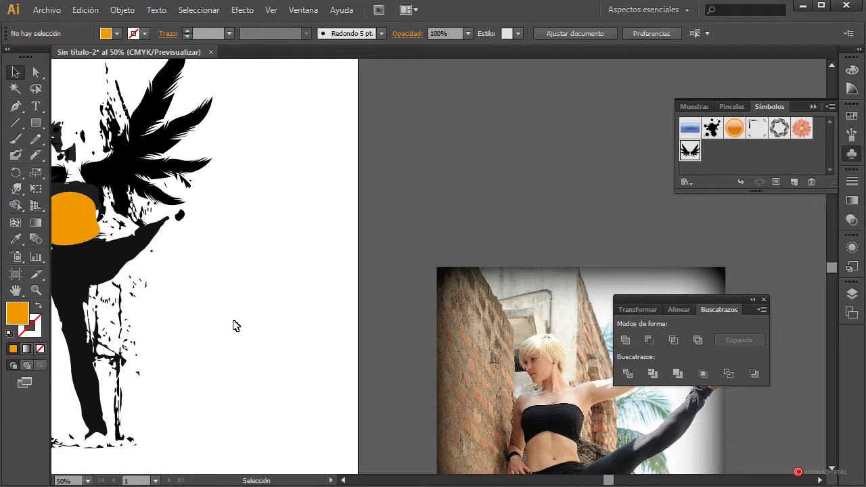
left_click_drag(612, 482, 600, 480)
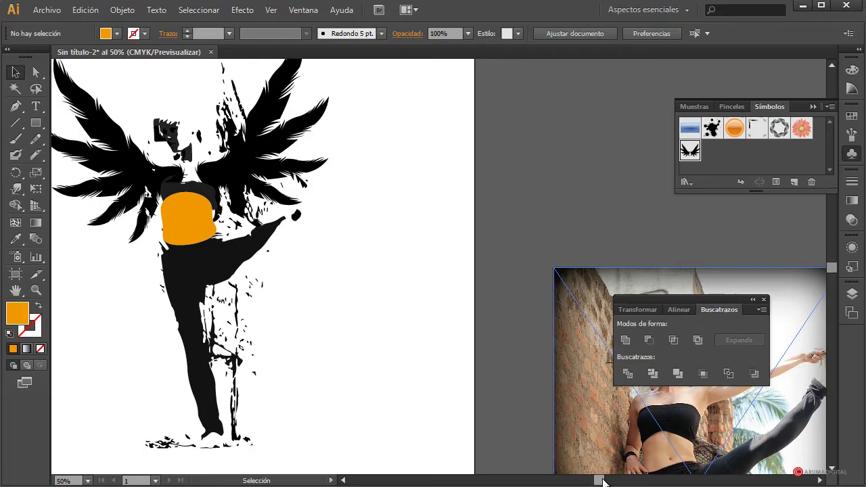
Send the orange shape behind the top and trousers and nudge it into line with the torso
left_click(202, 225)
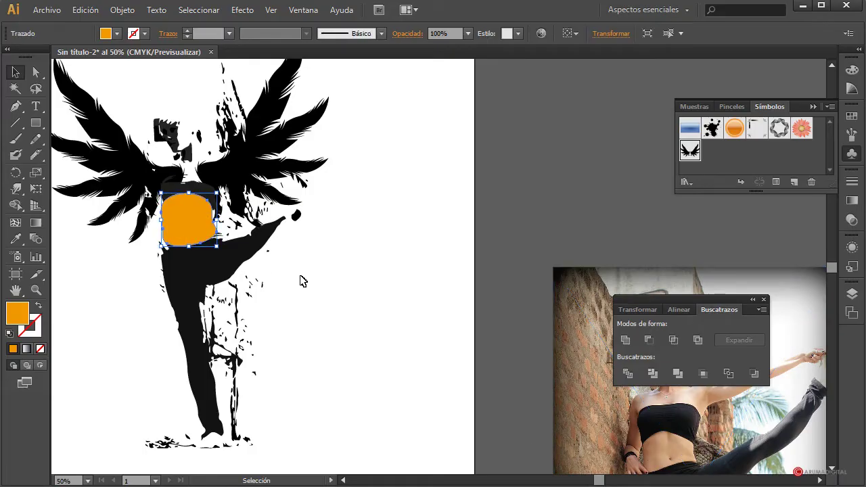
key("a")
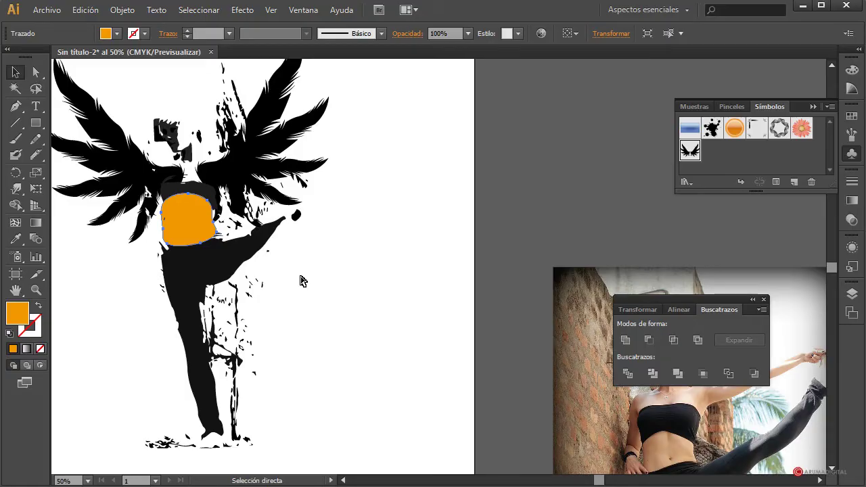
key("ctrl+[")
key("ctrl+[")
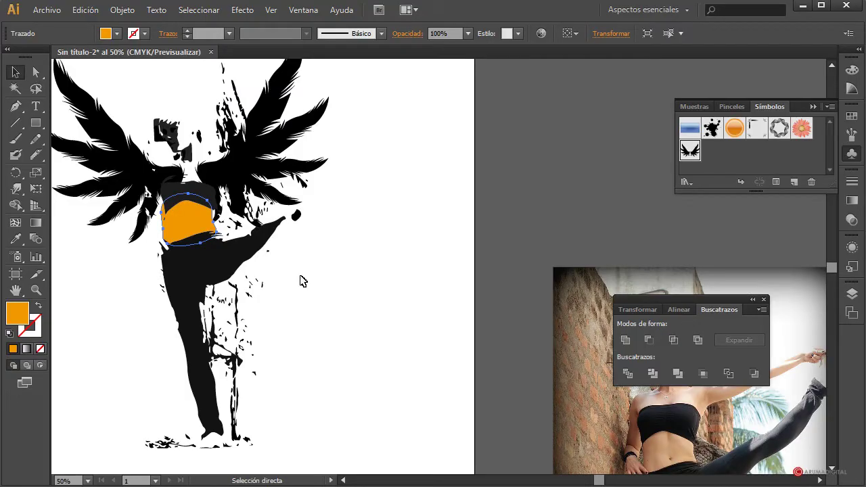
key("v")
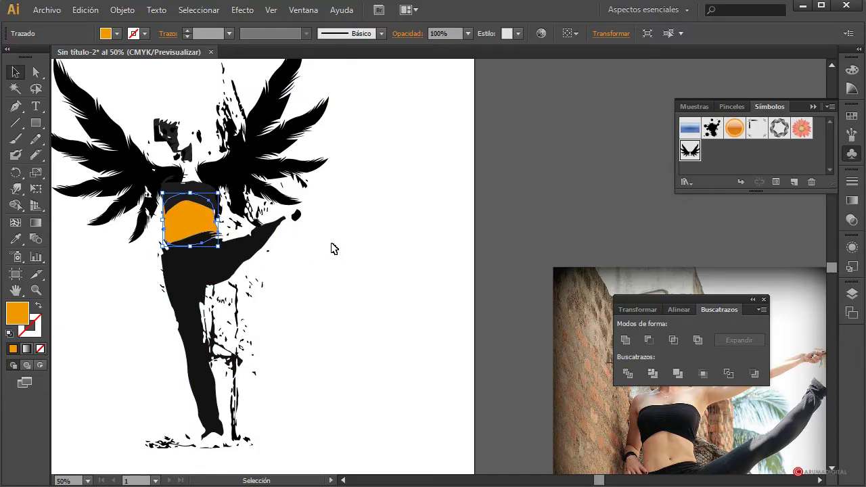
left_click(349, 331)
left_click(188, 230)
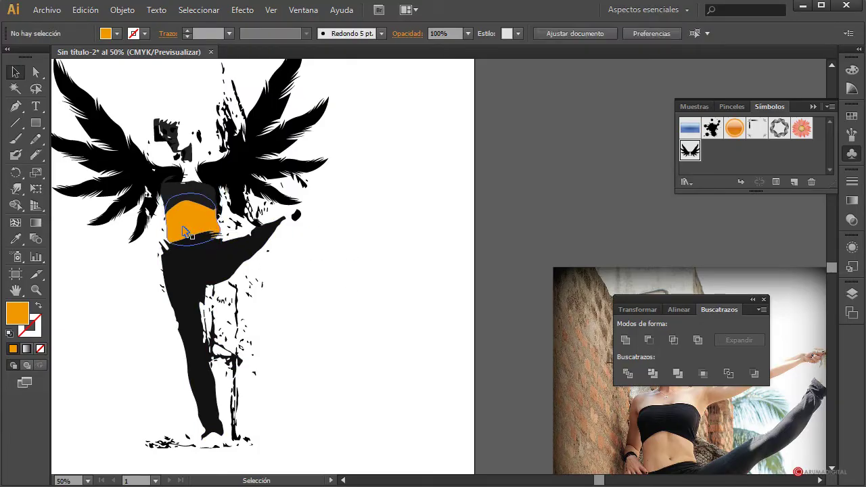
key("Left")
left_click(330, 293)
Change the midriff shape's fill to white and deselect it
left_click(189, 232)
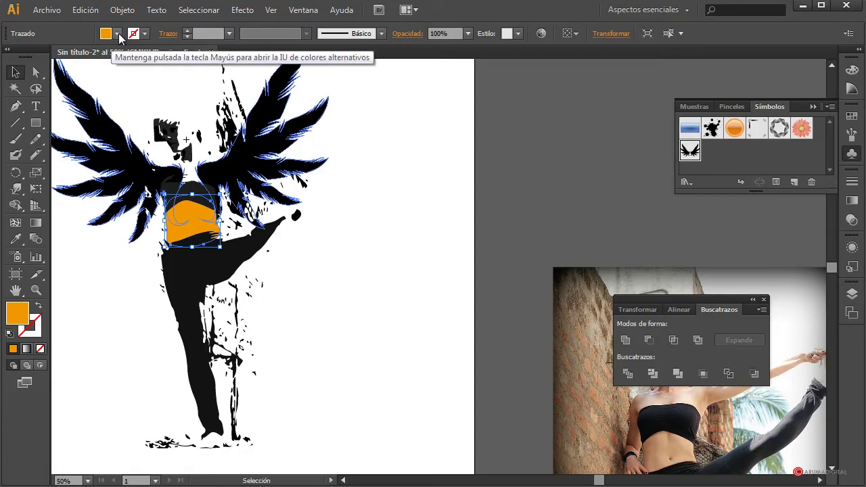
left_click(117, 33)
left_click(8, 70)
left_click(387, 269)
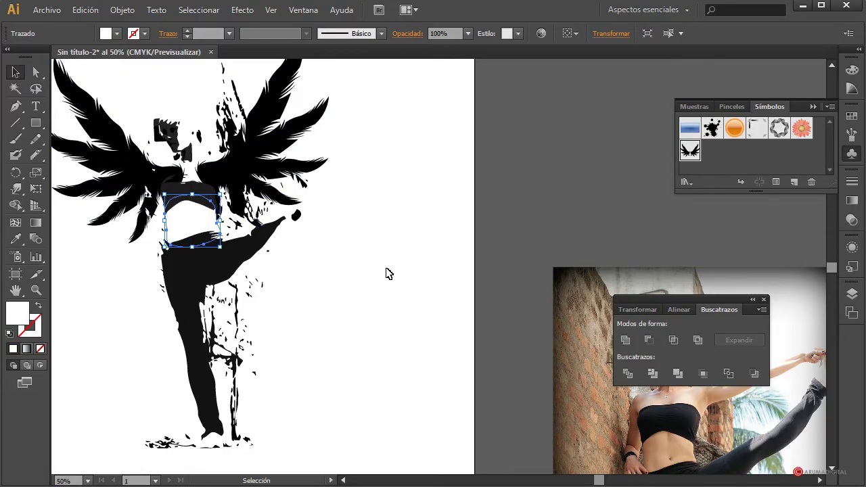
left_click(382, 289)
Delete the ground fragments beside the standing foot, on the side away from the wall remains
scroll(381, 293, "up", 2)
scroll(381, 294, "down", 1)
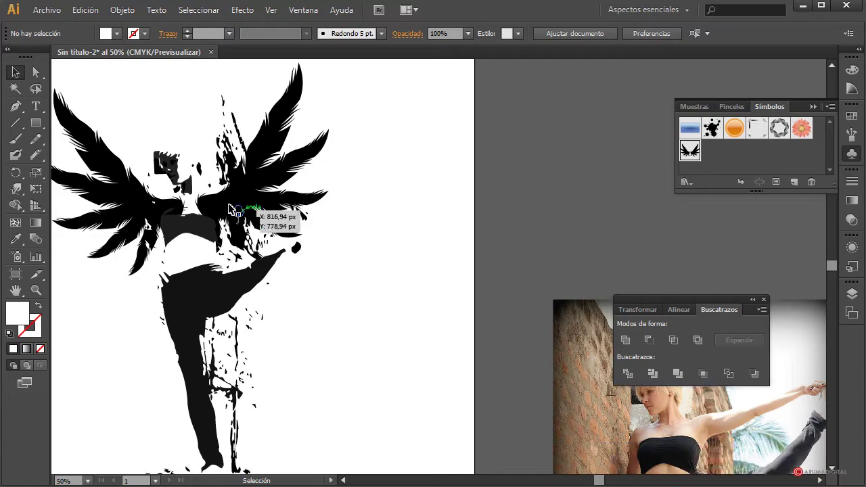
scroll(382, 249, "down", 1)
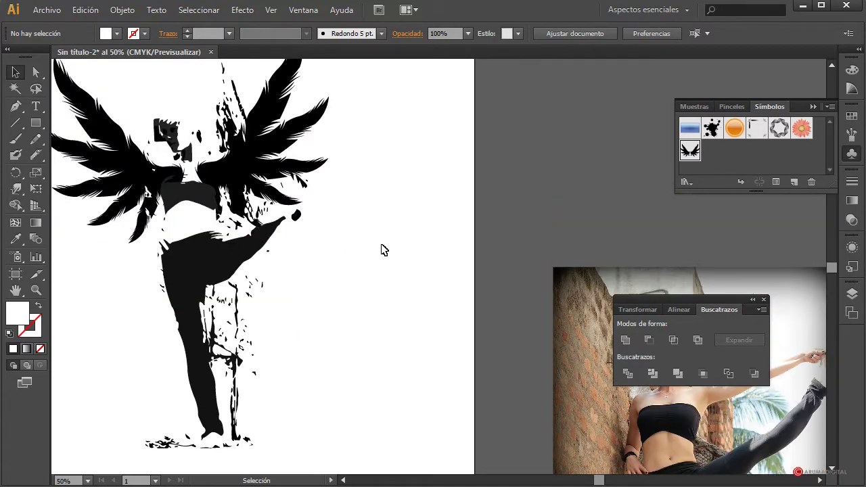
left_click_drag(135, 430, 199, 472)
key("Delete")
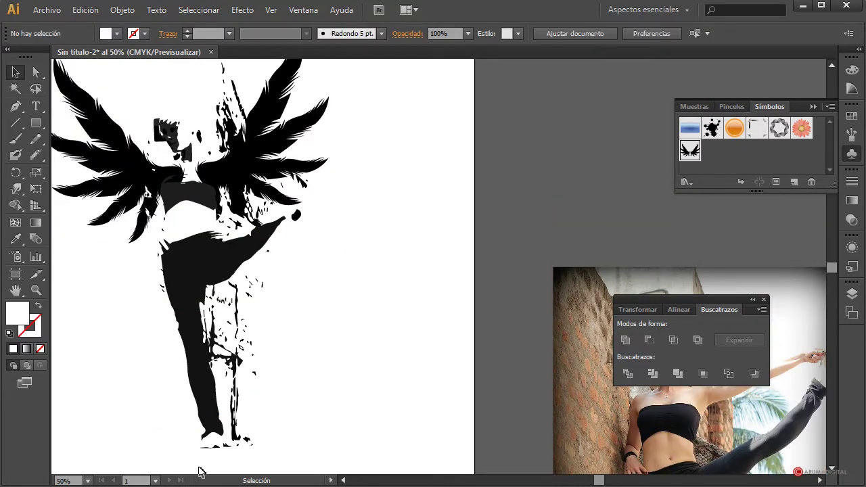
left_click_drag(250, 447, 241, 388)
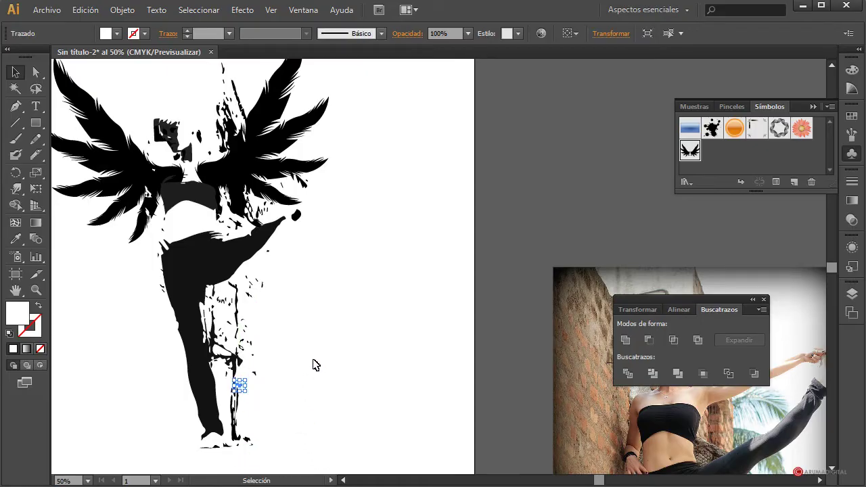
left_click(302, 363)
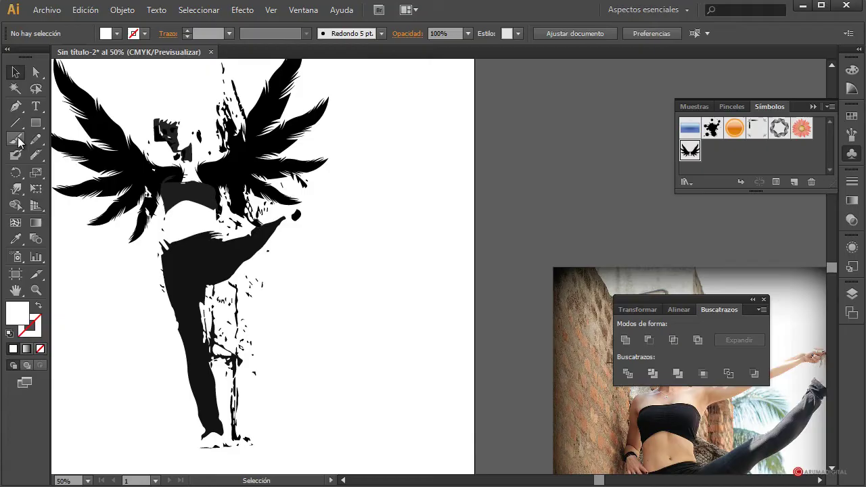
left_click(36, 89)
mouse_move(272, 265)
left_mouse_down()
mouse_move(229, 280)
mouse_move(211, 308)
mouse_move(228, 364)
mouse_move(276, 330)
mouse_move(274, 269)
left_mouse_up()
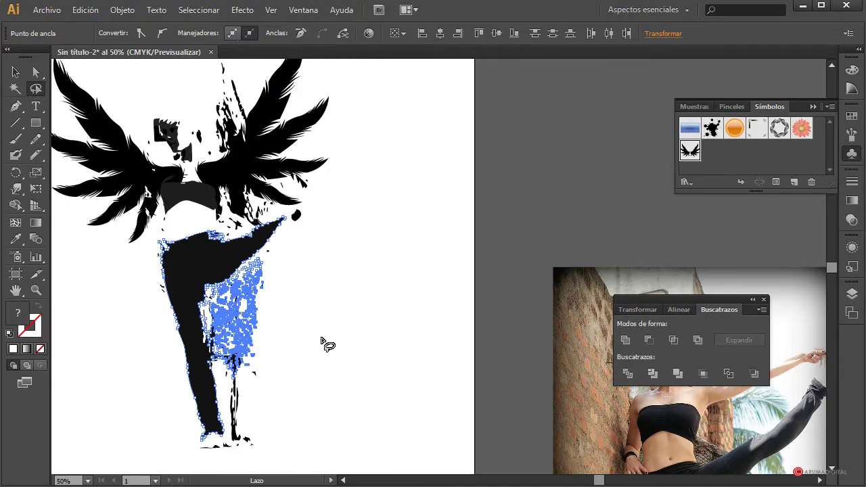
left_click(300, 343)
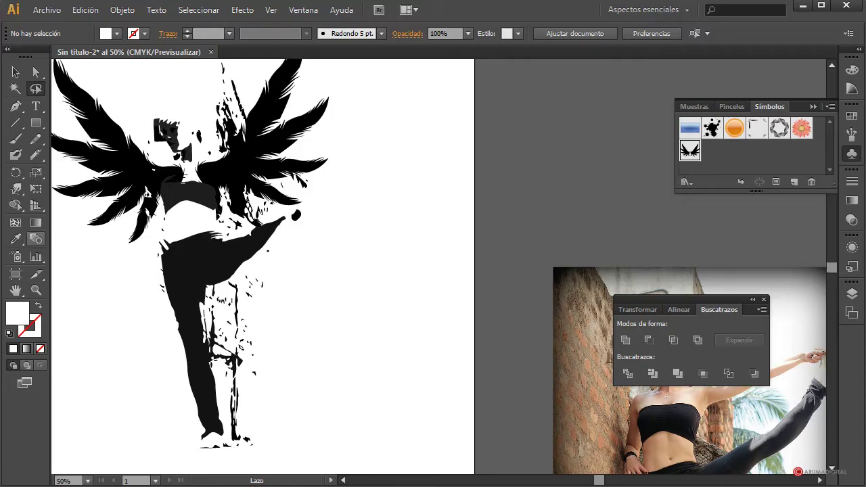
Cut the attached wall remains away from the standing leg of the trousers with the Knife tool
left_click(34, 158)
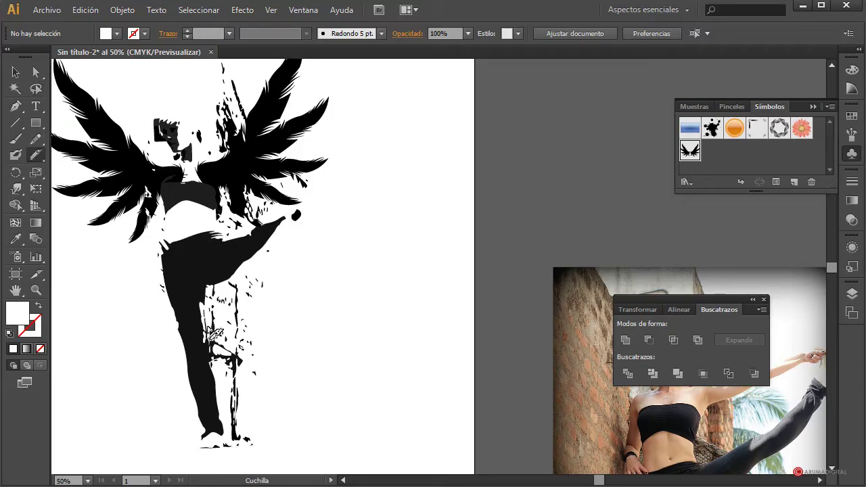
left_click_drag(215, 333, 219, 391)
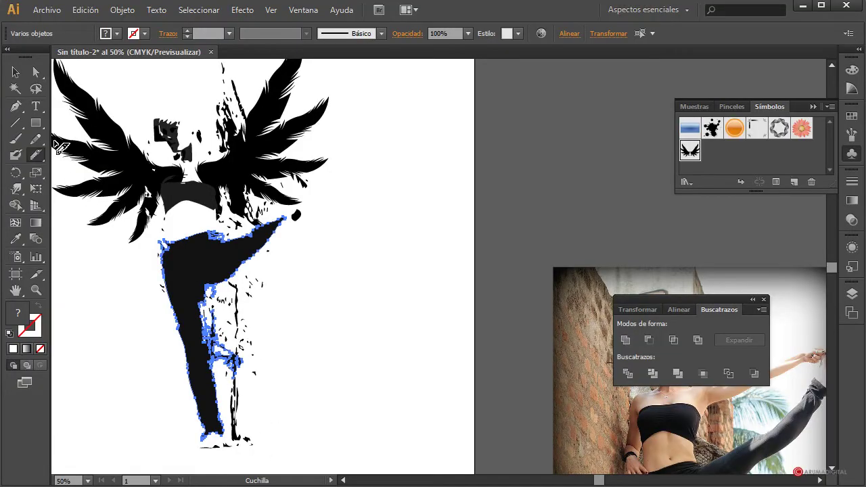
key("v")
left_click(352, 334)
left_click(200, 349)
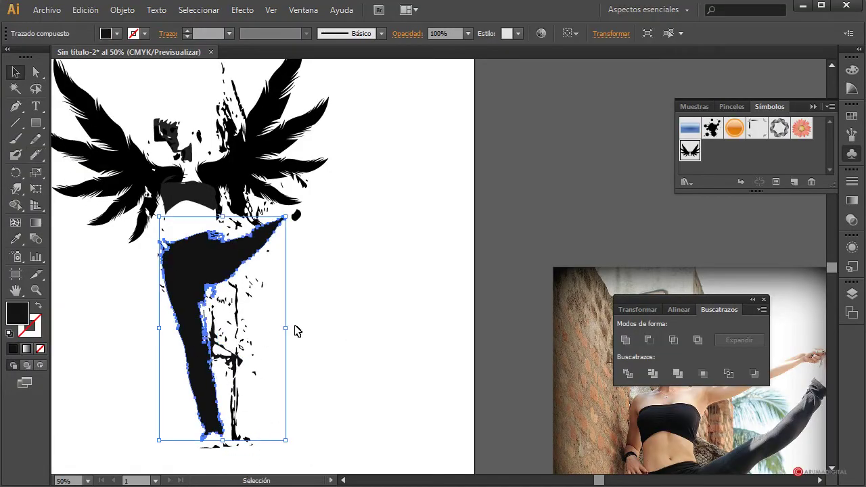
left_click(296, 331)
Lasso and delete the wall remains beside the standing leg and the leftover ground fragments next to the foot
left_click(36, 89)
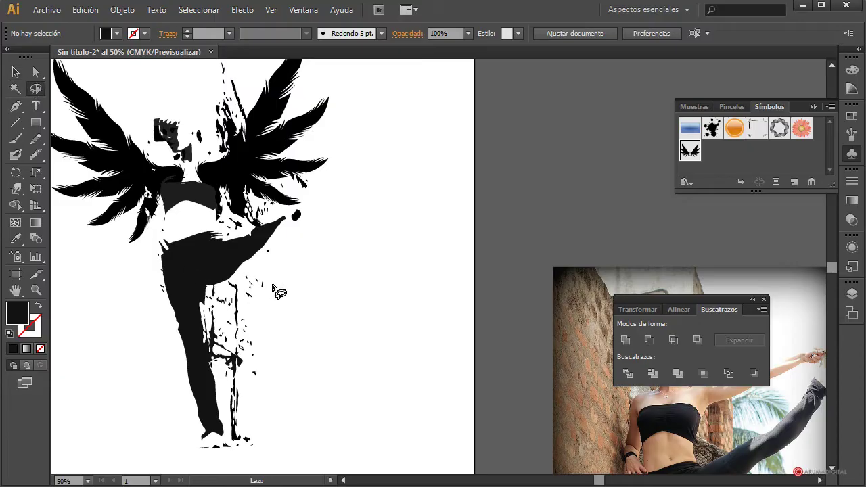
mouse_move(273, 289)
left_mouse_down()
mouse_move(240, 287)
mouse_move(213, 315)
mouse_move(220, 365)
mouse_move(273, 323)
mouse_move(232, 387)
mouse_move(243, 448)
mouse_move(263, 358)
mouse_move(240, 287)
mouse_move(215, 313)
mouse_move(269, 318)
left_mouse_up()
key("Delete")
key("Delete")
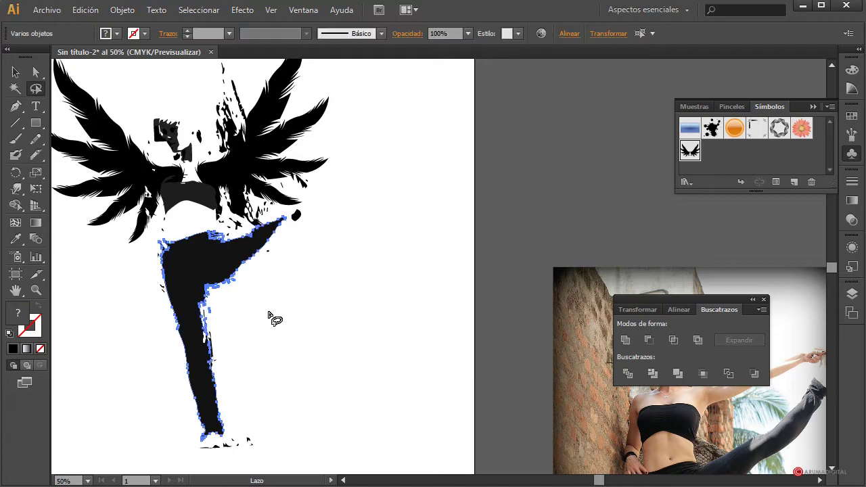
mouse_move(269, 377)
left_mouse_down()
mouse_move(241, 412)
mouse_move(273, 379)
left_mouse_up()
key("Delete")
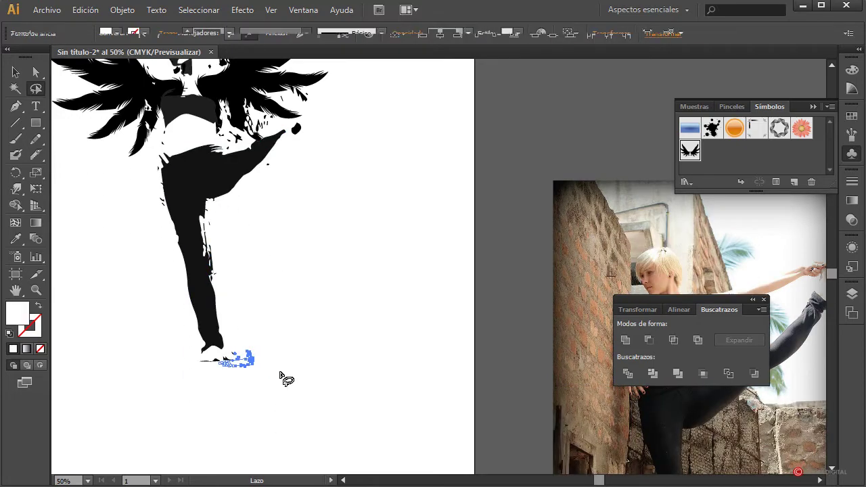
scroll(284, 374, "up", 3)
scroll(287, 379, "down", 2)
mouse_move(244, 124)
left_mouse_down()
mouse_move(242, 173)
mouse_move(212, 220)
mouse_move(203, 159)
mouse_move(240, 124)
left_mouse_up()
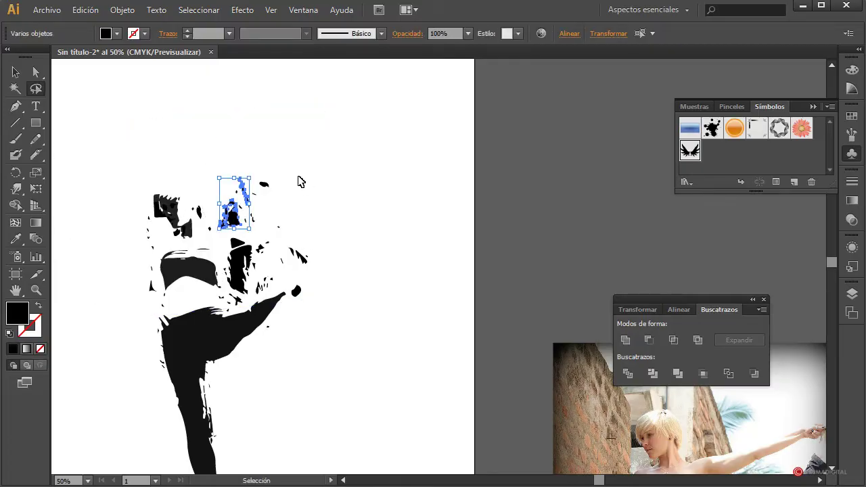
left_click(367, 108)
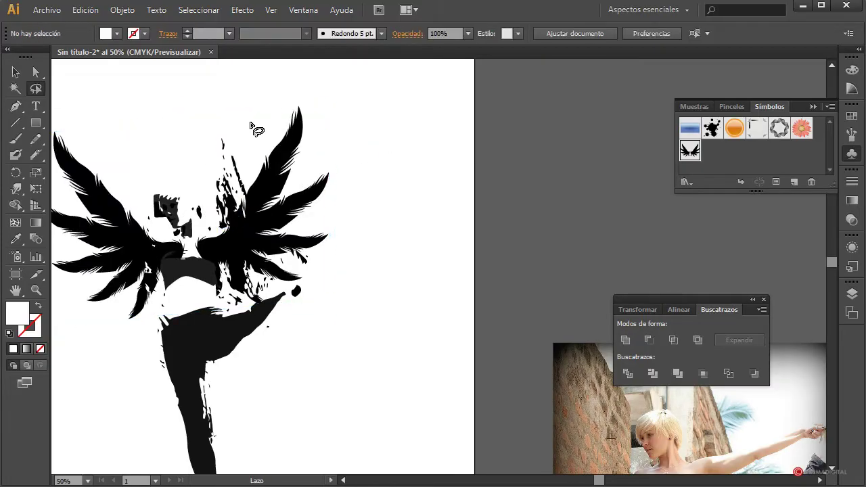
mouse_move(251, 124)
left_mouse_down()
mouse_move(223, 187)
mouse_move(220, 141)
left_mouse_up()
key("Delete")
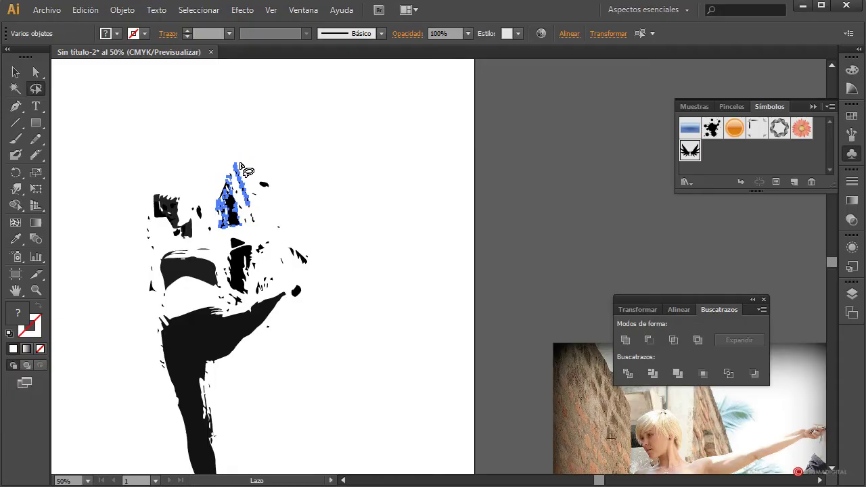
key("ctrl+z")
left_click(15, 72)
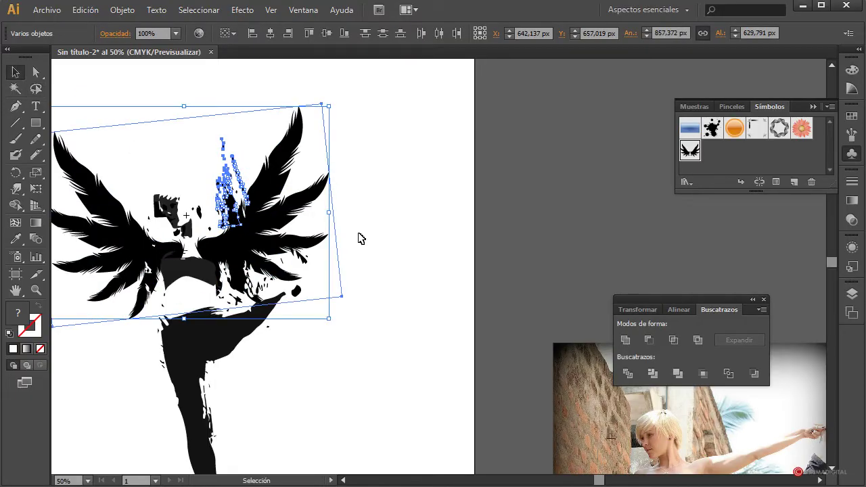
left_click(383, 242)
Delete the dark fragment hidden by the wing and move the wings down to uncover the area beside the head
mouse_move(246, 252)
left_mouse_down()
mouse_move(252, 248)
mouse_move(276, 363)
left_mouse_up()
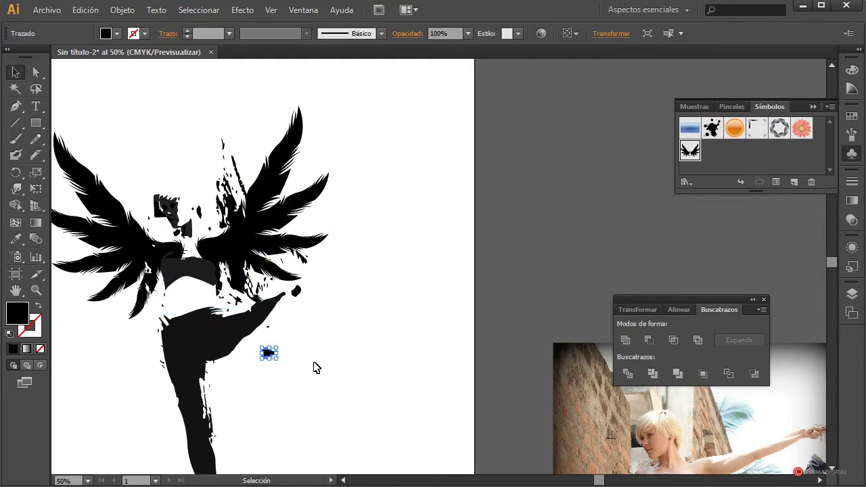
key("Delete")
left_click_drag(282, 241, 290, 338)
left_click(394, 254)
Select and delete the wall fragments between the head and the upper edge of the wing on the raised-leg side
left_click_drag(303, 127, 212, 213)
left_click(376, 184)
left_click_drag(315, 128, 207, 203)
key("Delete")
left_click_drag(212, 171, 264, 212)
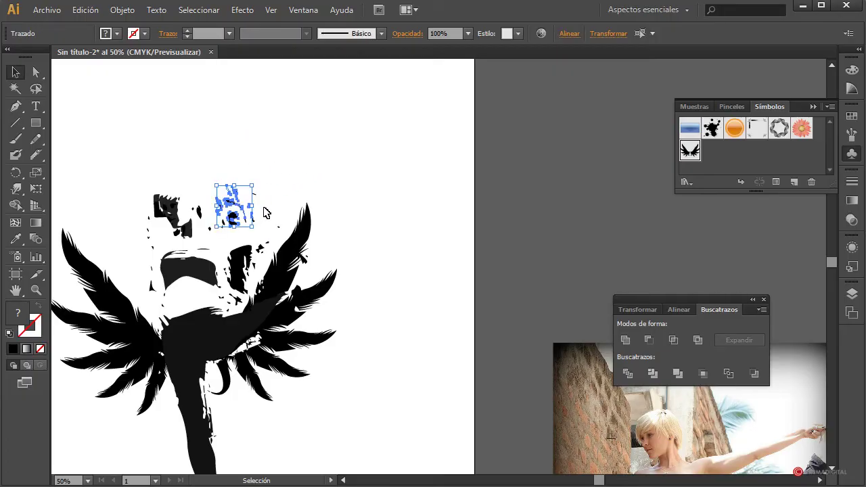
key("Delete")
left_click_drag(249, 182, 289, 209)
key("Delete")
Move the wings back up to the figure's shoulders and deselect them
left_click_drag(278, 267, 257, 196)
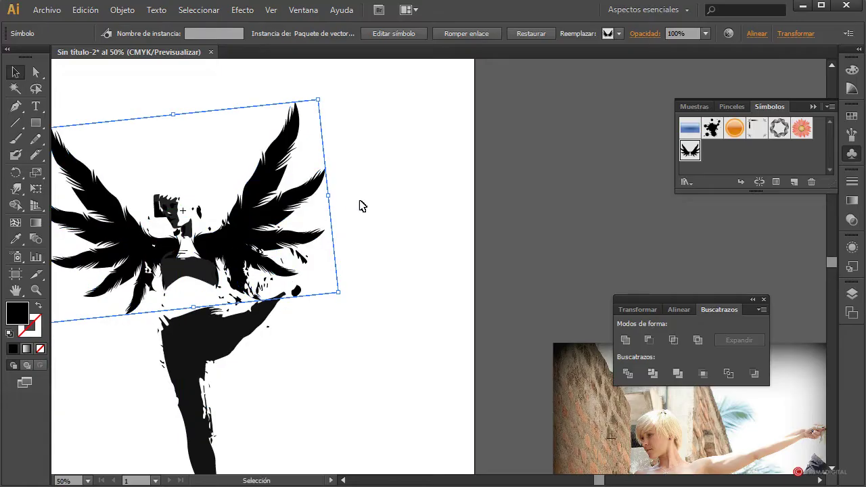
left_click(451, 359)
scroll(447, 359, "down", 3)
scroll(433, 355, "up", 1)
scroll(432, 355, "down", 1)
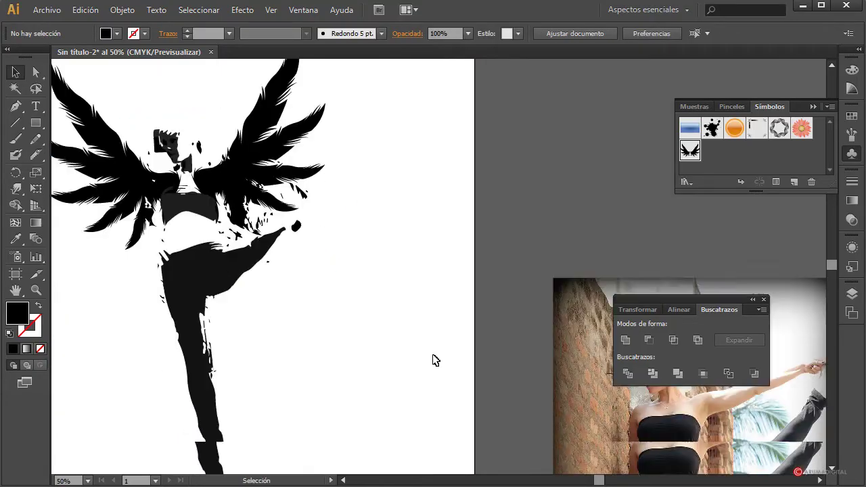
scroll(433, 355, "up", 1)
scroll(433, 355, "down", 1)
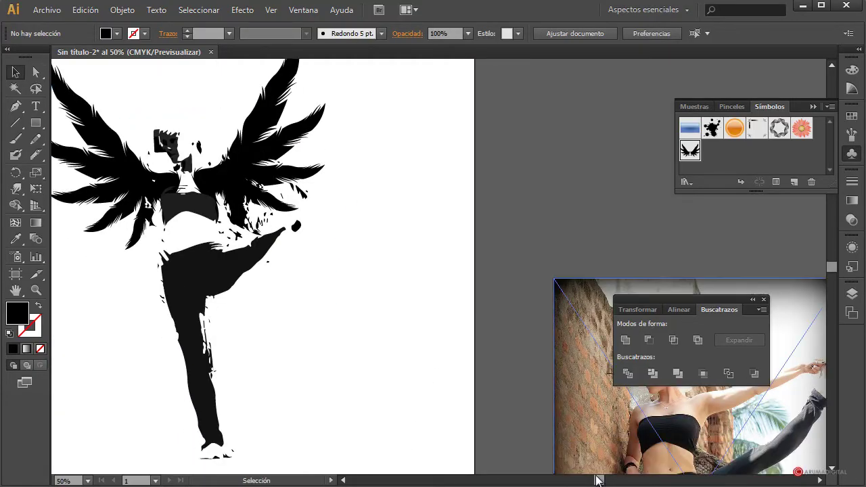
Trace the raised leg and foot in the photo as a closed shape with the Pencil tool
left_click_drag(591, 480, 617, 480)
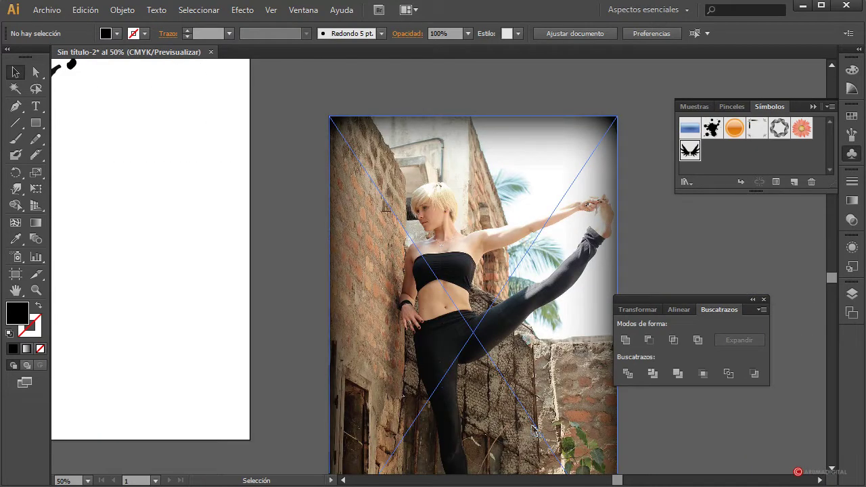
left_click(255, 171)
left_click(36, 138)
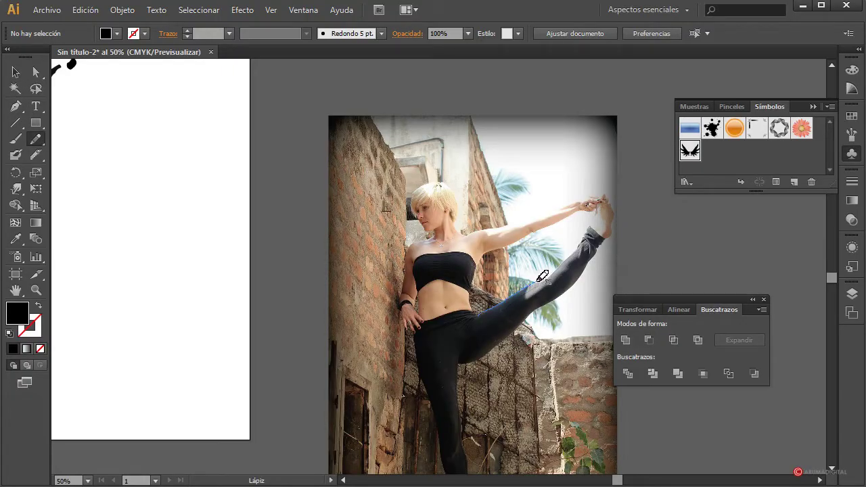
left_click_drag(553, 272, 577, 263)
left_click_drag(582, 275, 511, 336)
mouse_move(467, 358)
left_mouse_down()
mouse_move(464, 338)
mouse_move(481, 313)
left_mouse_up()
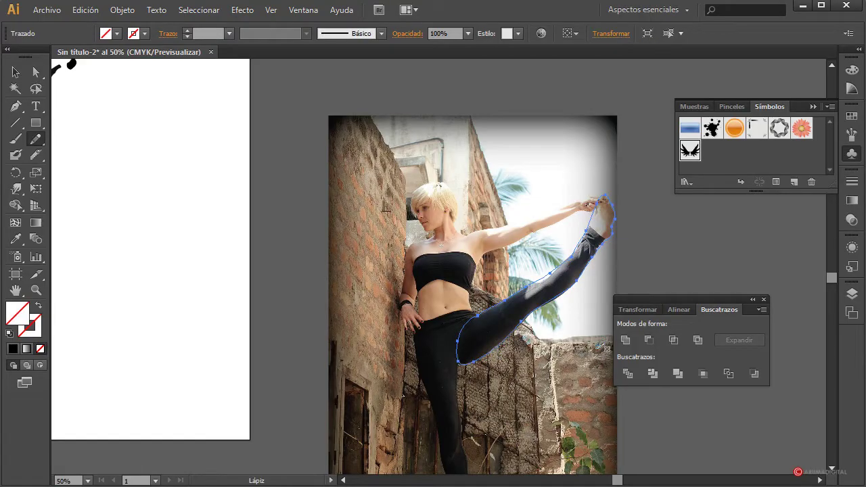
Fill the traced leg shape with black
right_click(509, 300)
left_click(534, 393)
left_click(15, 72)
left_click(117, 33)
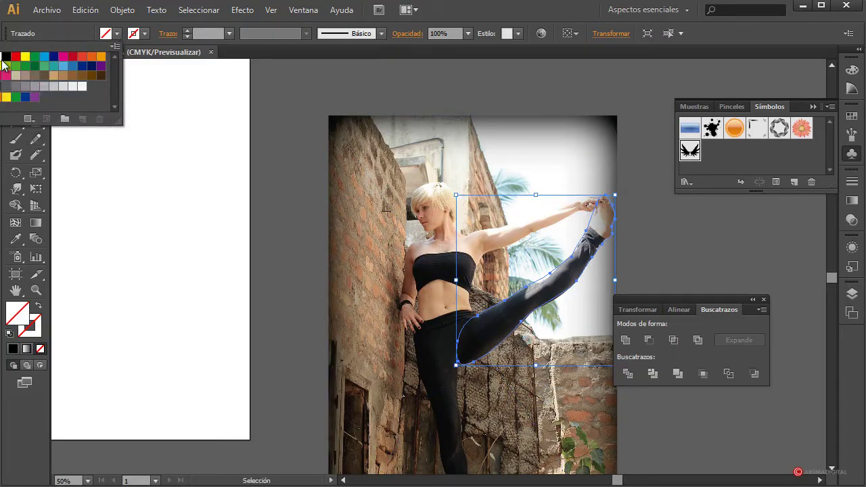
left_click(4, 58)
left_click(493, 7)
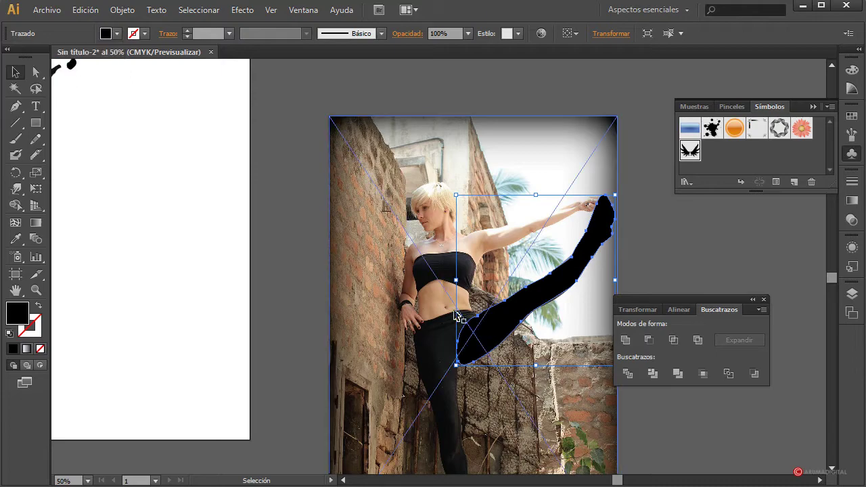
Move the black leg shape from the photo onto the silhouette, lining its thigh up with the trousers
left_click_drag(506, 315, 77, 227)
left_click_drag(136, 332, 395, 364)
scroll(397, 369, "up", 4)
left_click_drag(349, 391, 298, 248)
left_click(361, 272)
Match the raised leg's fill to the trousers' dark tone with the Eyedropper and deselect it
left_click(272, 272)
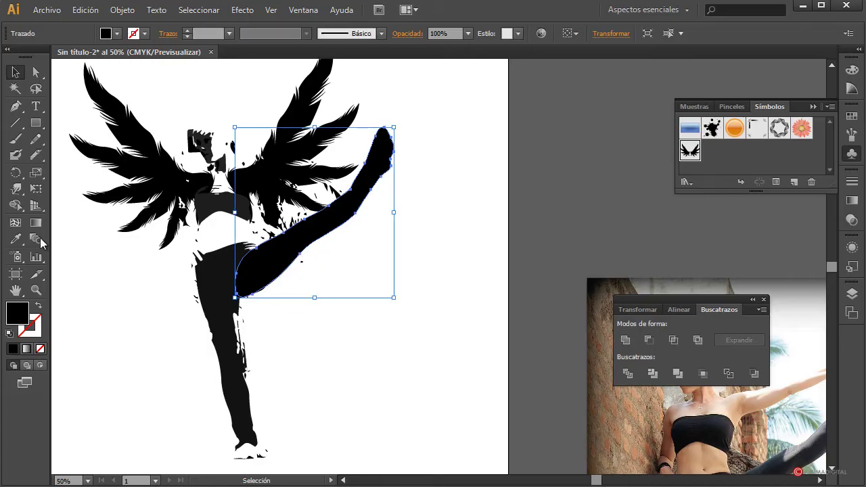
left_click(16, 239)
left_click(204, 290)
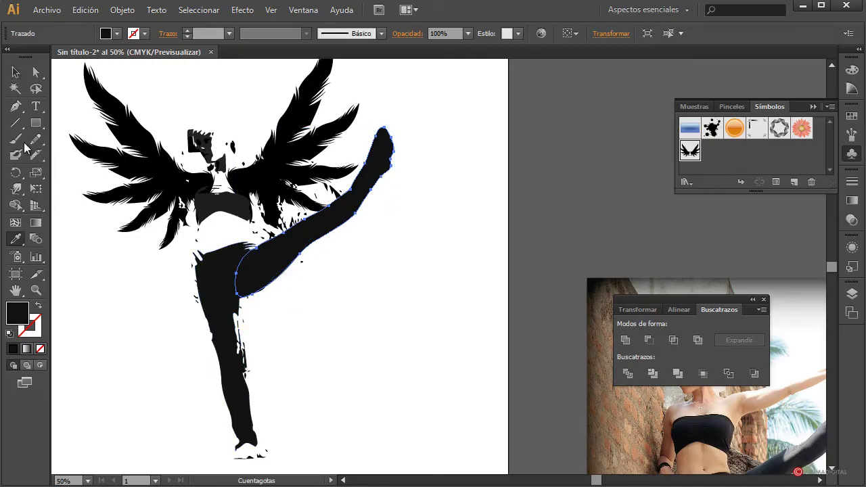
left_click(16, 72)
left_click(447, 328)
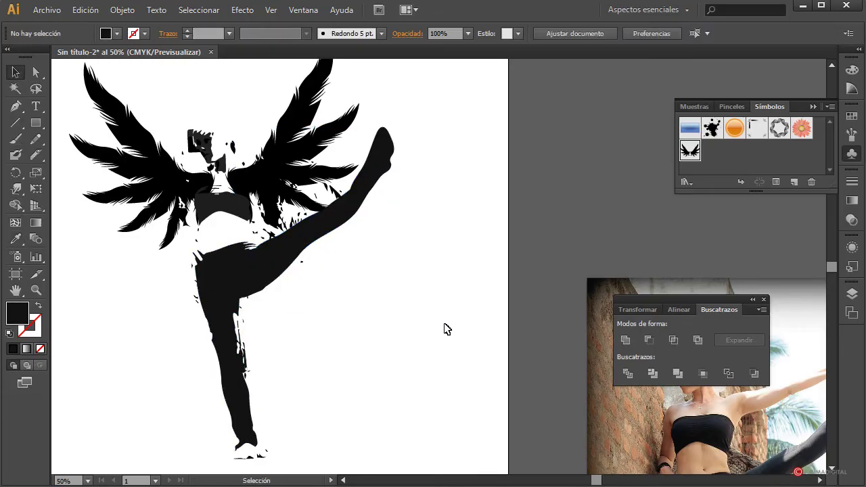
Refine the contour of the raised leg near the ankle by adjusting its anchor points with Direct Selection
left_click(382, 179)
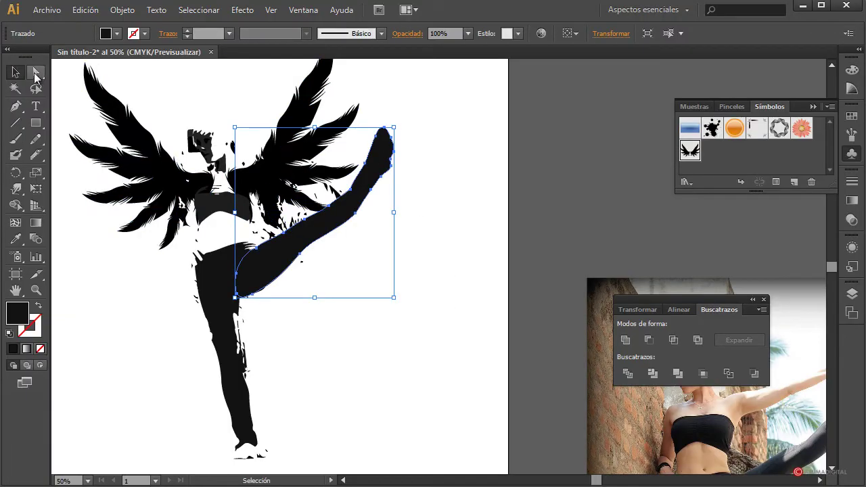
left_click(35, 74)
left_click(368, 164)
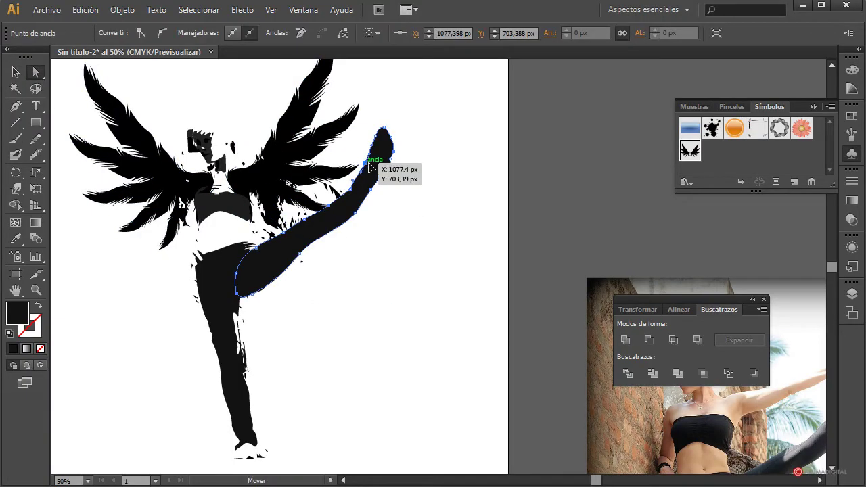
left_click(415, 173)
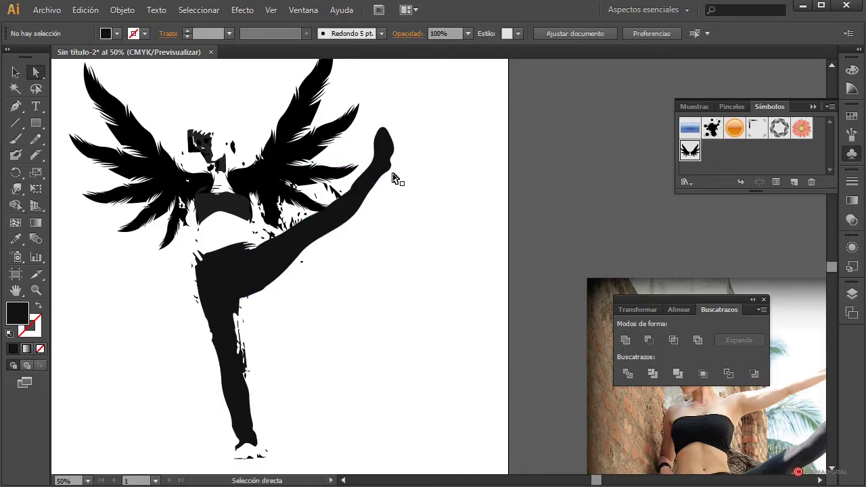
left_click_drag(376, 163, 374, 165)
left_click(390, 287)
Select the winged figure, rotate it slightly clockwise and move it back over the ground fragments under the standing foot
scroll(395, 299, "up", 2)
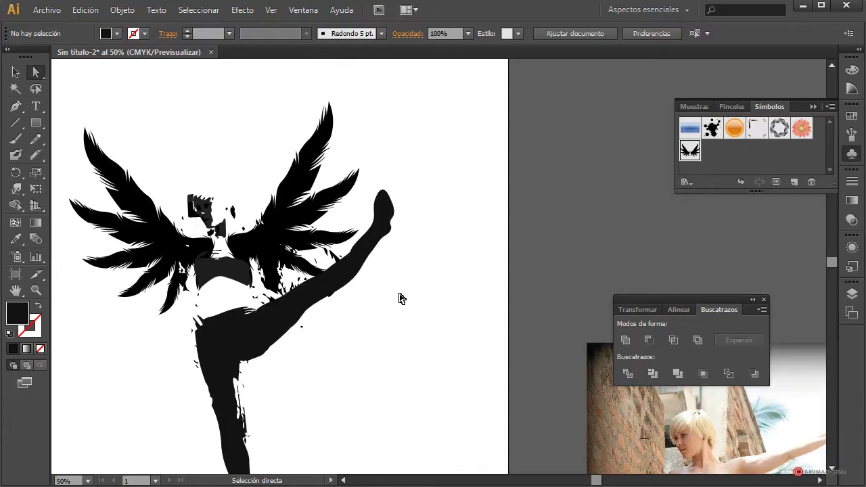
scroll(399, 298, "down", 2)
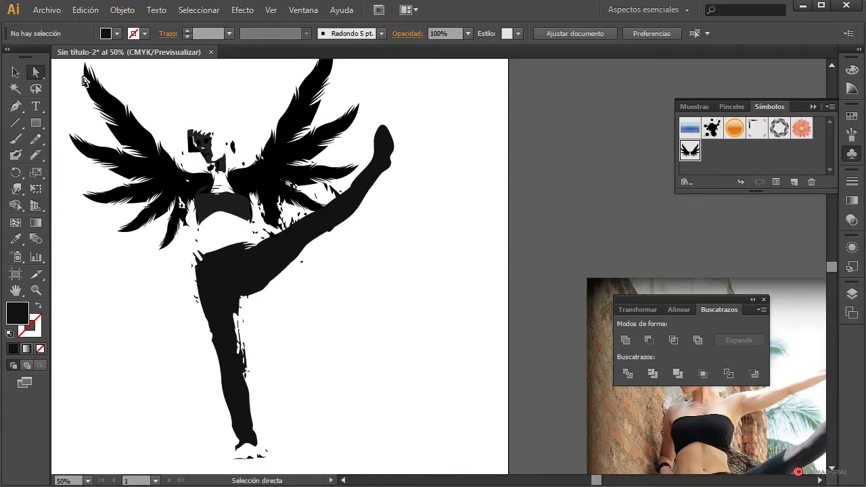
key("v")
left_click_drag(412, 81, 145, 448)
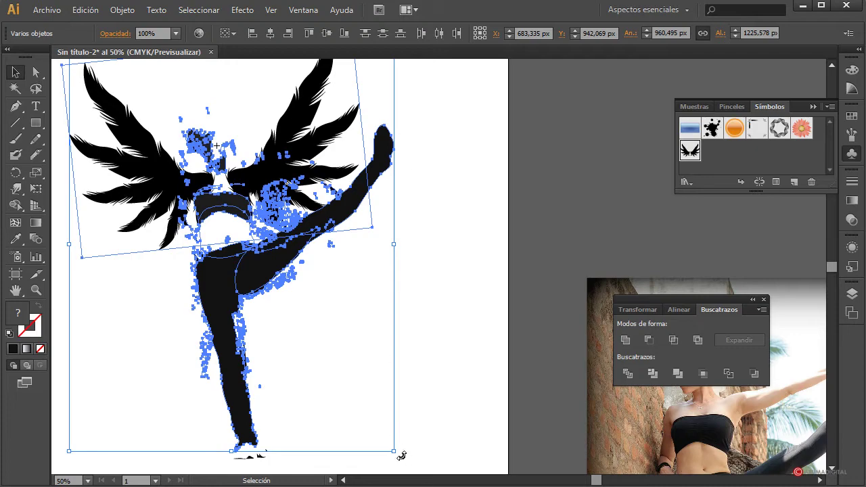
left_click_drag(399, 450, 428, 448)
left_click_drag(241, 409, 259, 406)
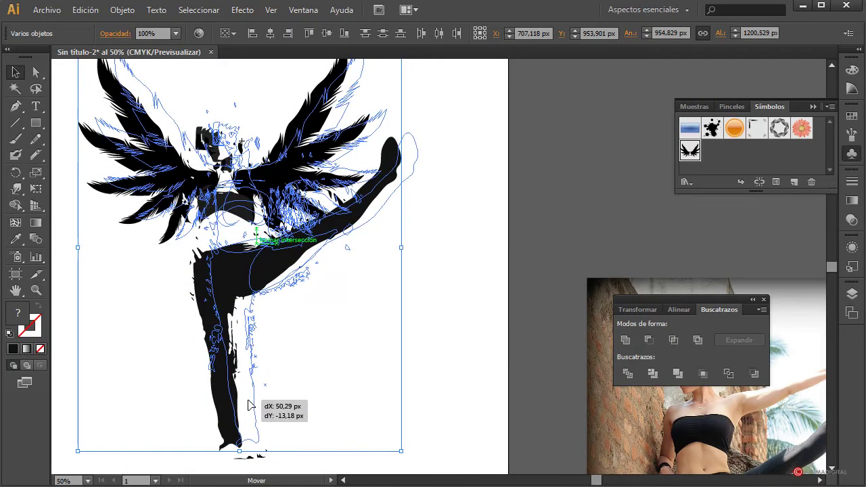
left_click(471, 407)
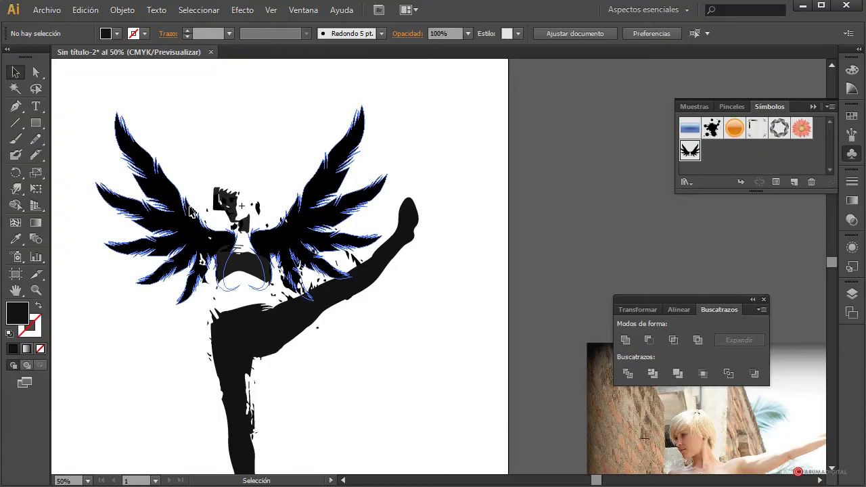
Delete the small black fragments beside the face that lie against the square block at its edge
left_click(236, 241)
left_click(398, 316)
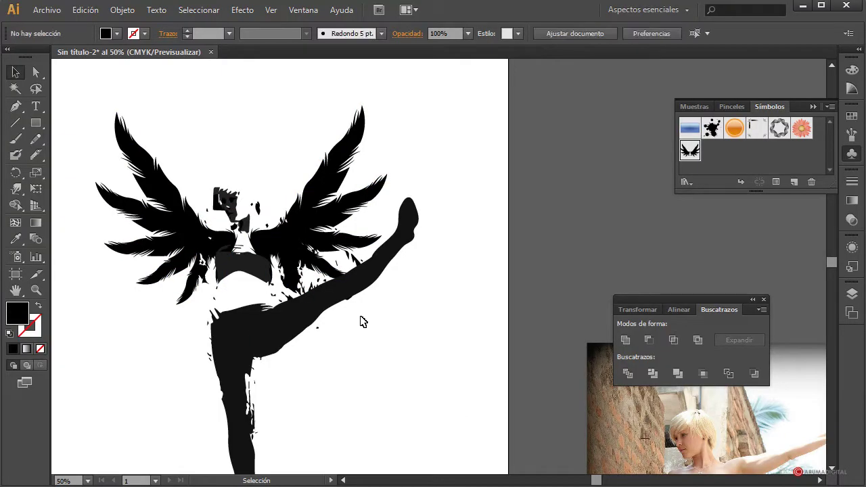
left_click(214, 209)
key("Delete")
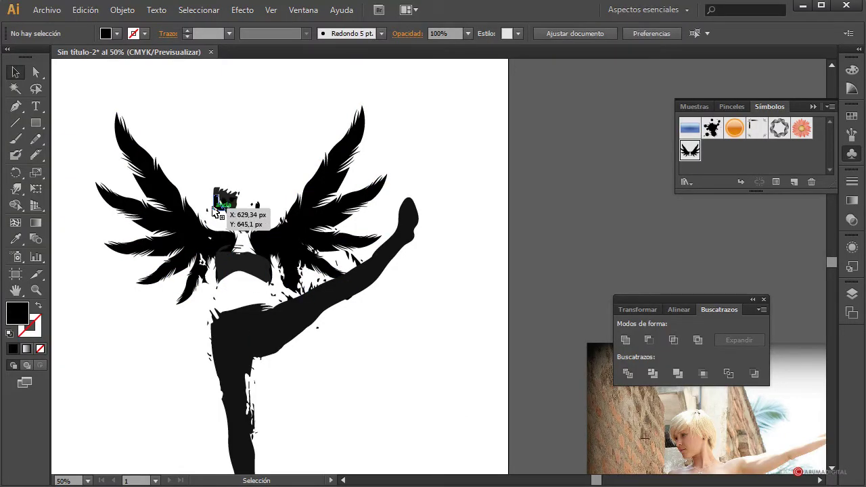
left_click(217, 208)
key("Delete")
left_click(223, 208)
left_click(257, 187)
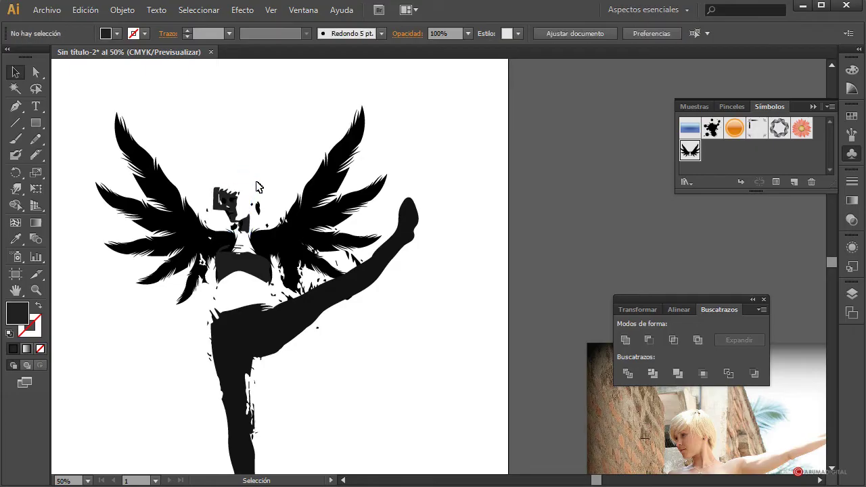
Cut the square block off the back edge of the face shape with the Knife and delete it
left_click(67, 480)
type("150")
key("Return")
left_click_drag(607, 482, 584, 480)
scroll(331, 218, "up", 1)
left_click(331, 218)
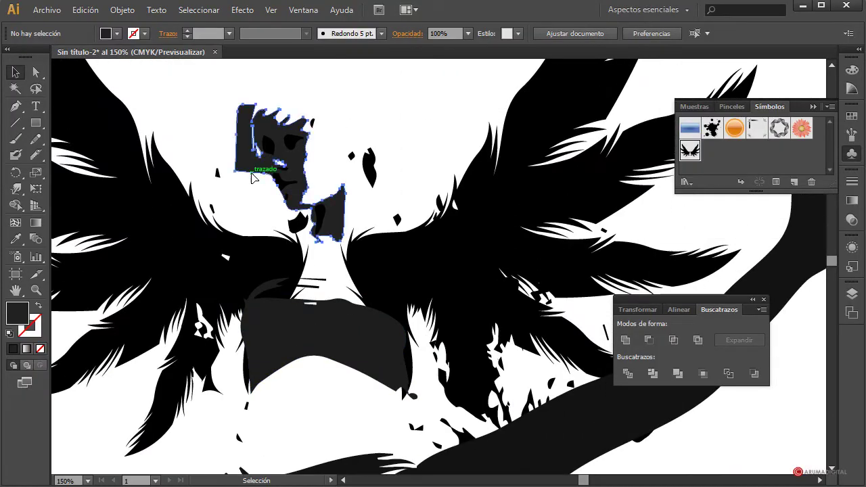
left_click(36, 154)
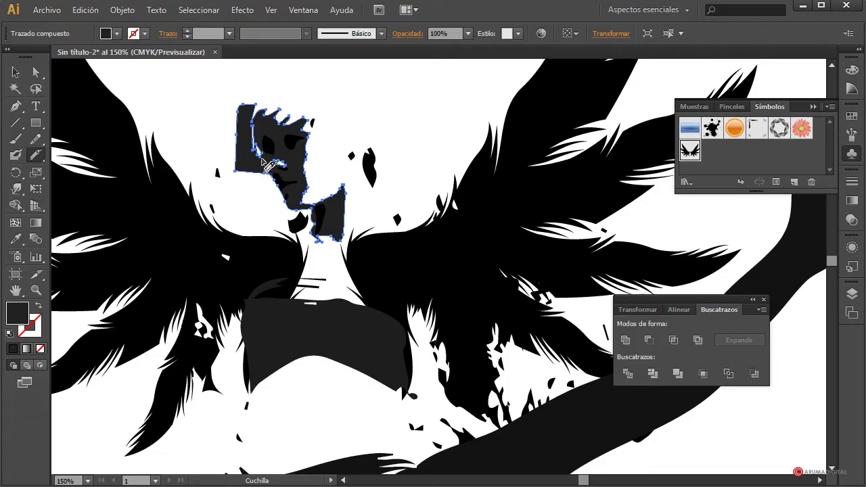
mouse_move(259, 150)
left_mouse_down()
mouse_move(261, 81)
mouse_move(270, 80)
mouse_move(203, 80)
mouse_move(199, 140)
mouse_move(227, 190)
mouse_move(270, 201)
left_mouse_up()
left_click(15, 72)
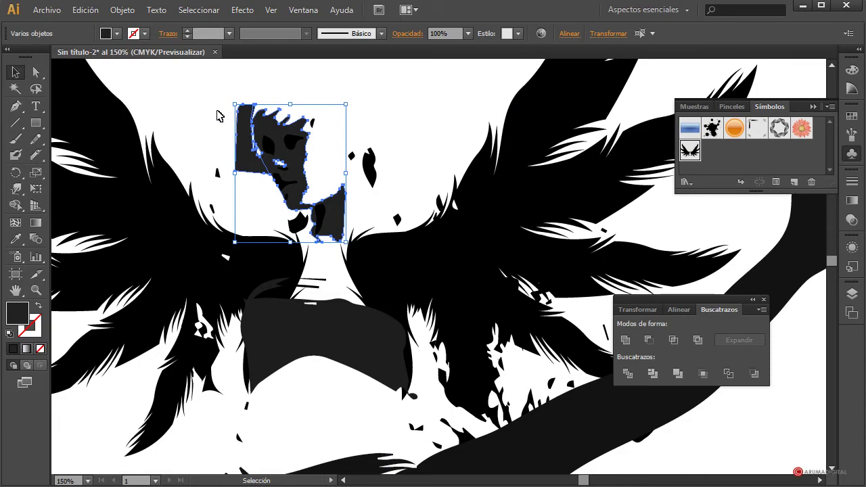
left_click(245, 131)
key("Delete")
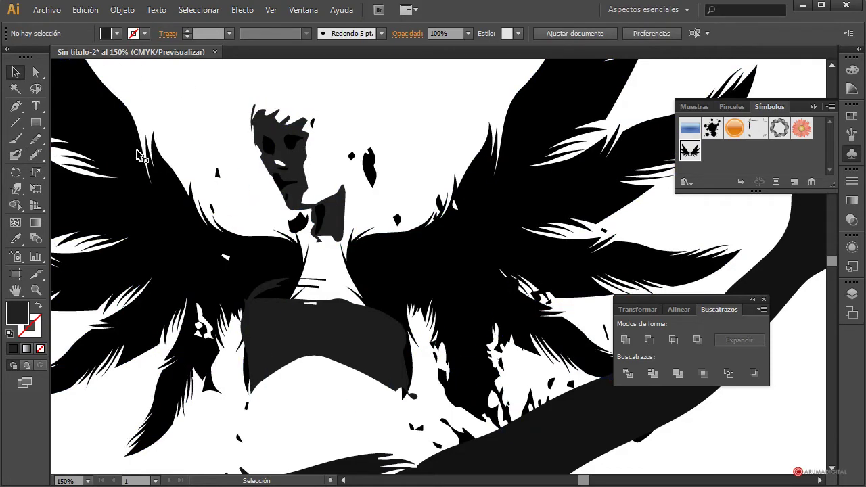
Trim the face shape's outline along the cheek with the Knife to clean up the uneven edge
left_click(277, 162)
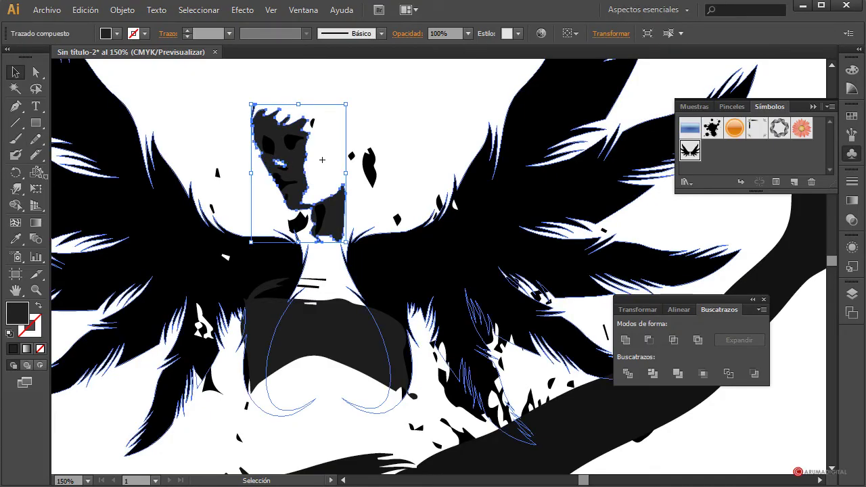
left_click(36, 154)
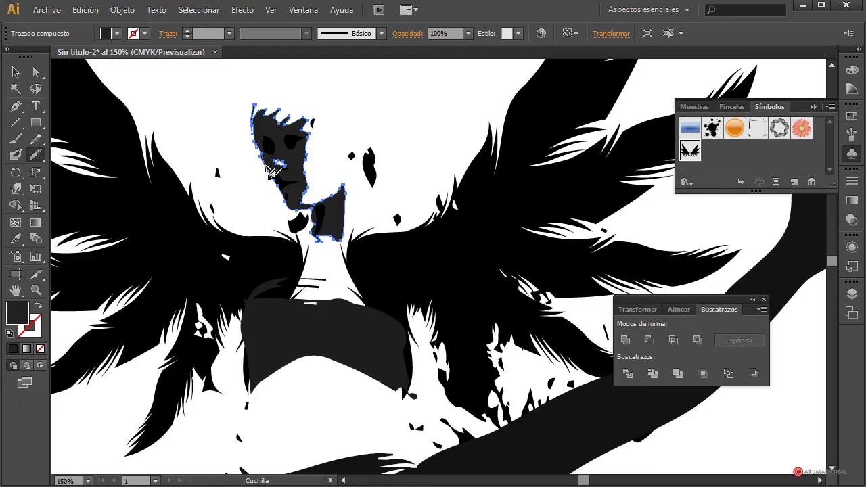
mouse_move(274, 179)
left_mouse_down()
mouse_move(265, 185)
mouse_move(254, 161)
left_mouse_up()
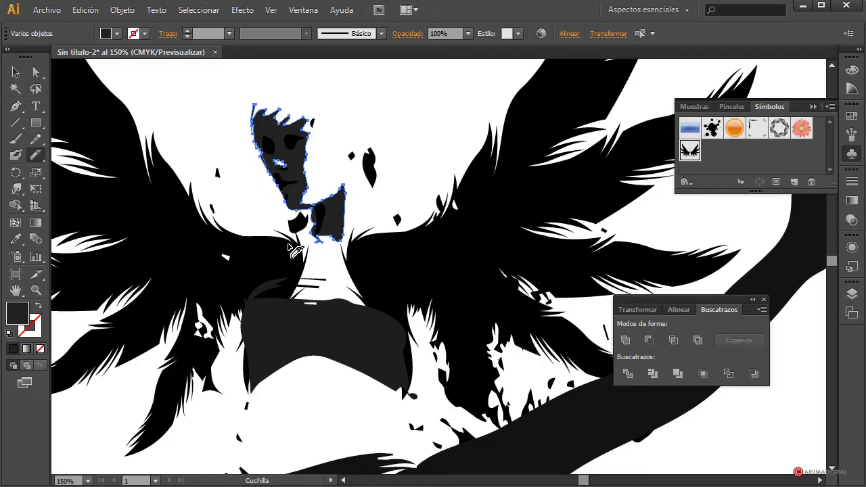
left_click(15, 72)
left_click(201, 140)
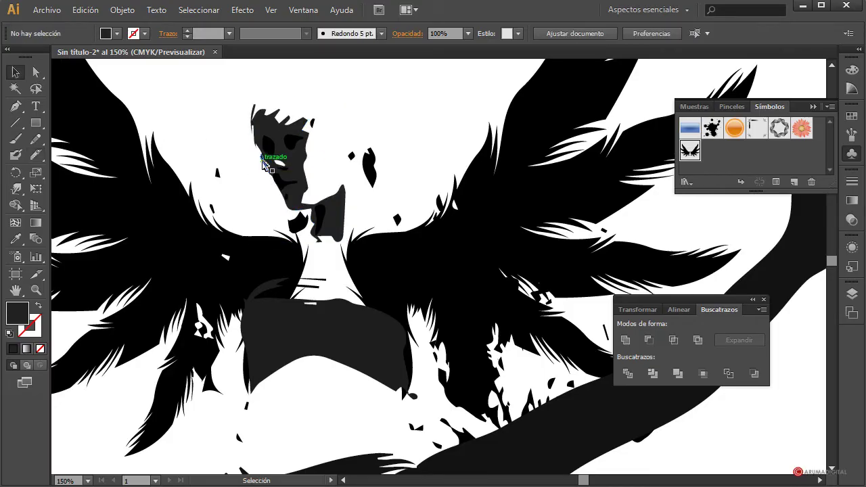
left_click(263, 161)
left_click(240, 186)
Try moving the white midriff patch off the torso, and undo the move
scroll(348, 332, "down", 1)
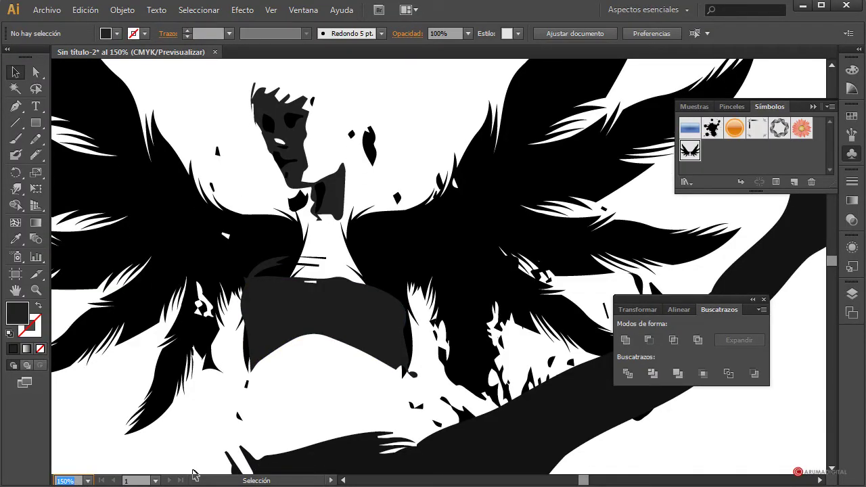
key("Return")
scroll(252, 405, "down", 3)
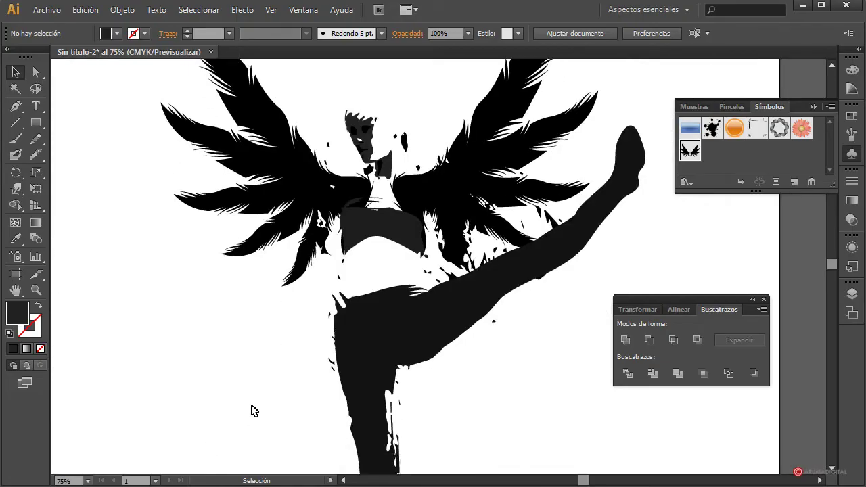
scroll(252, 406, "up", 2)
scroll(252, 406, "down", 4)
scroll(251, 406, "up", 2)
left_click_drag(380, 274, 233, 304)
left_click(387, 278)
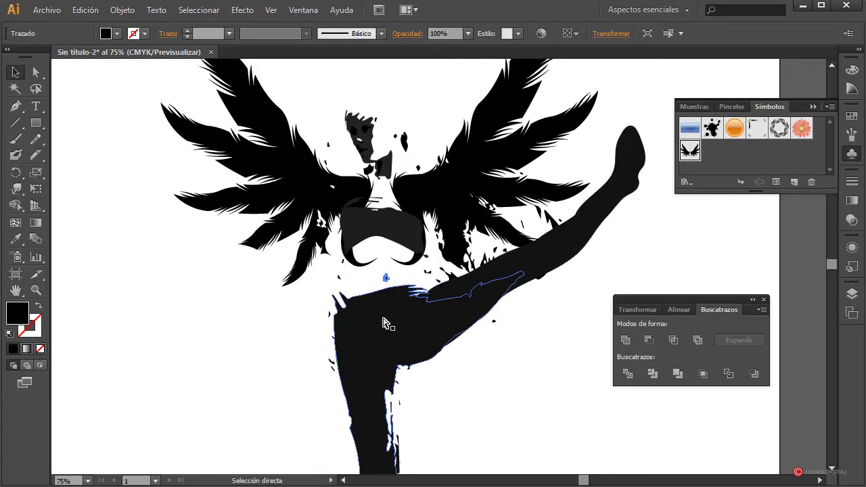
key("ctrl+z")
left_click(563, 374)
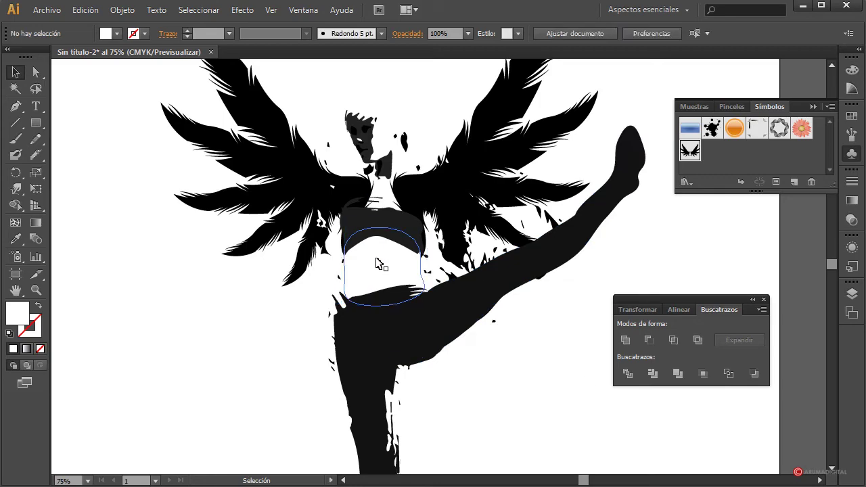
Send the white midriff patch backward in the stacking order, behind the top but in front of the wings
left_click(376, 258)
key("a")
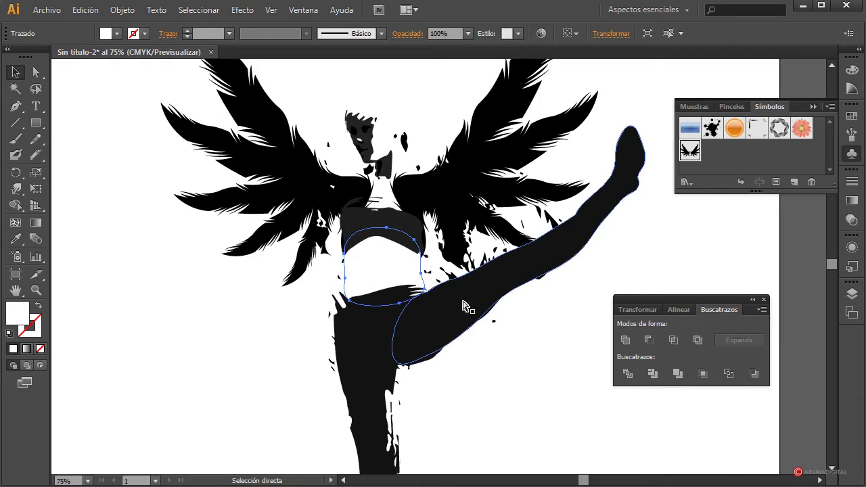
key("v")
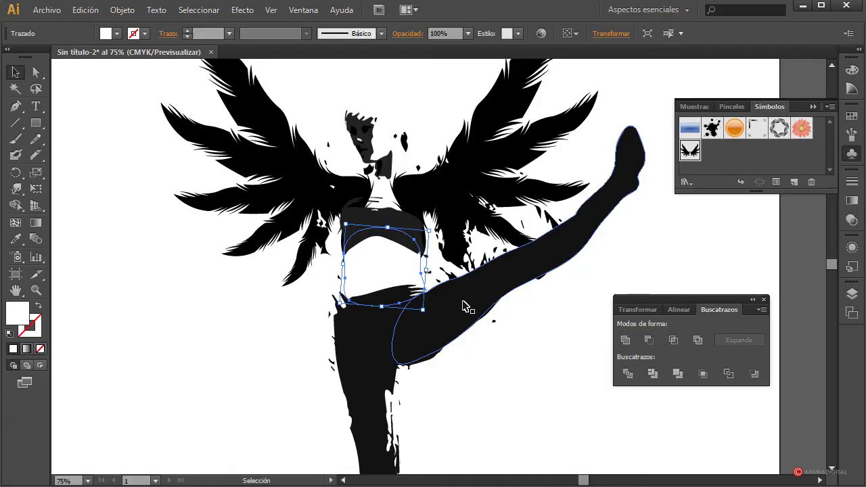
right_click(381, 252)
mouse_move(441, 445)
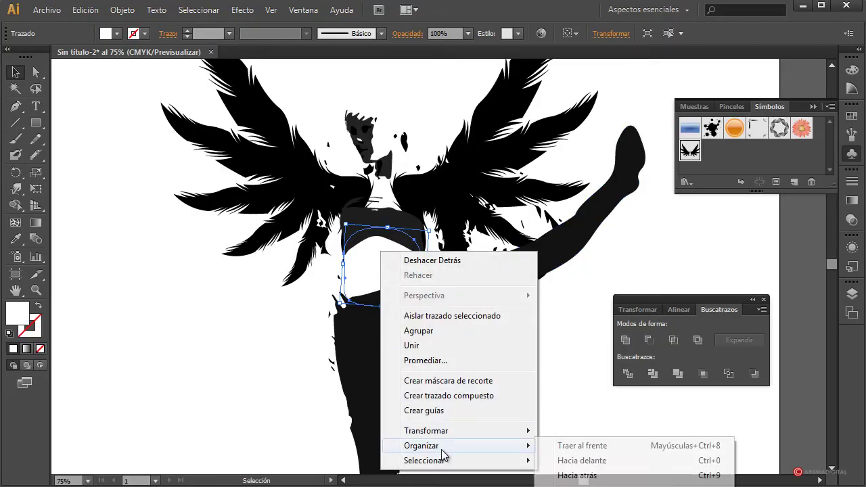
left_click(578, 474)
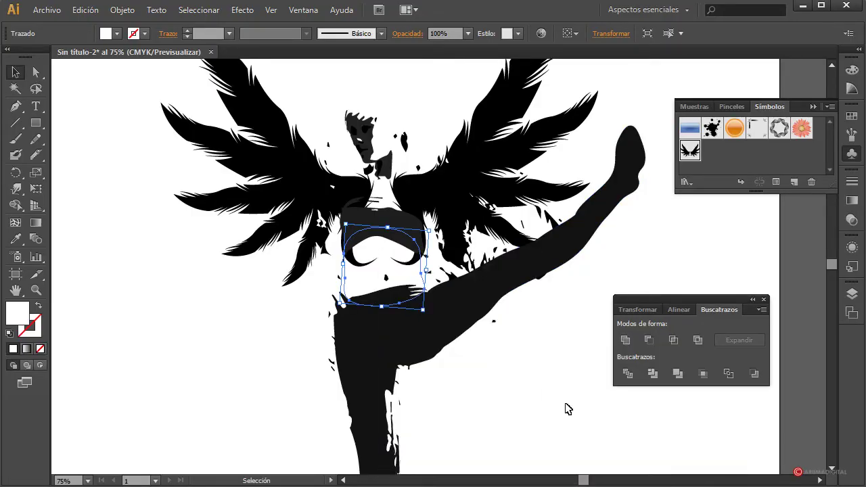
key("a")
left_click(539, 352)
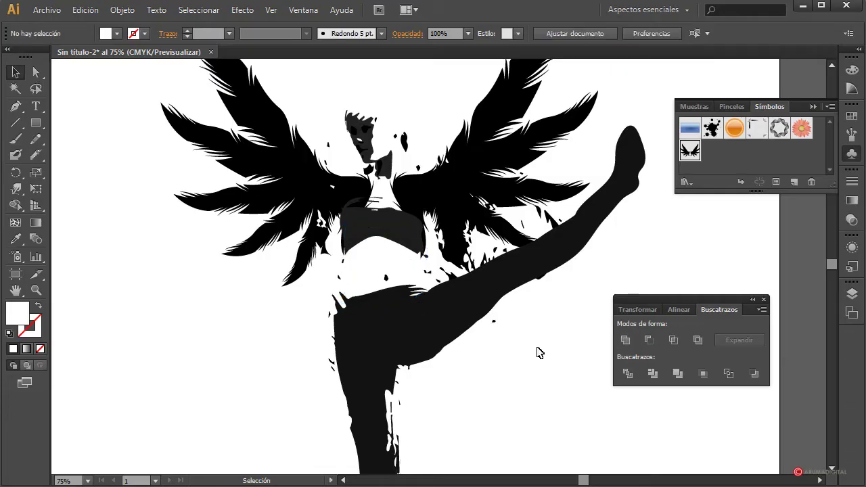
key("v")
Darken the woman's top to pure black by setting its fill's K value to 100%
scroll(539, 352, "up", 4)
scroll(539, 352, "down", 4)
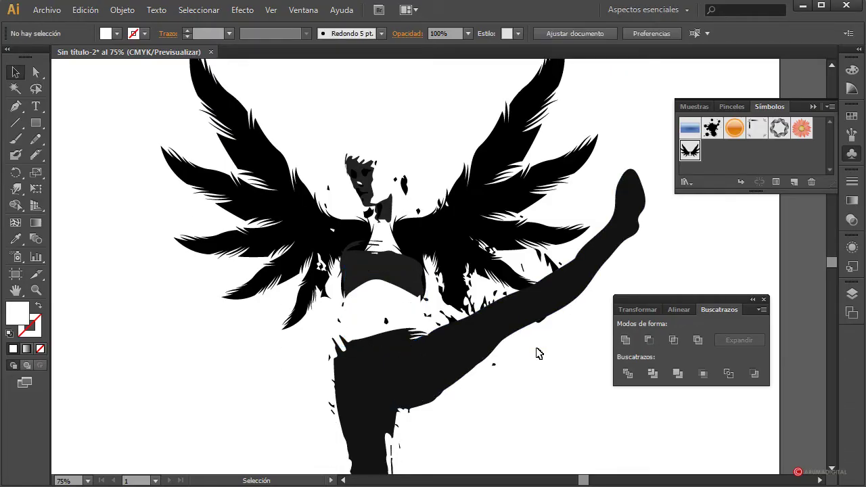
left_click(408, 235)
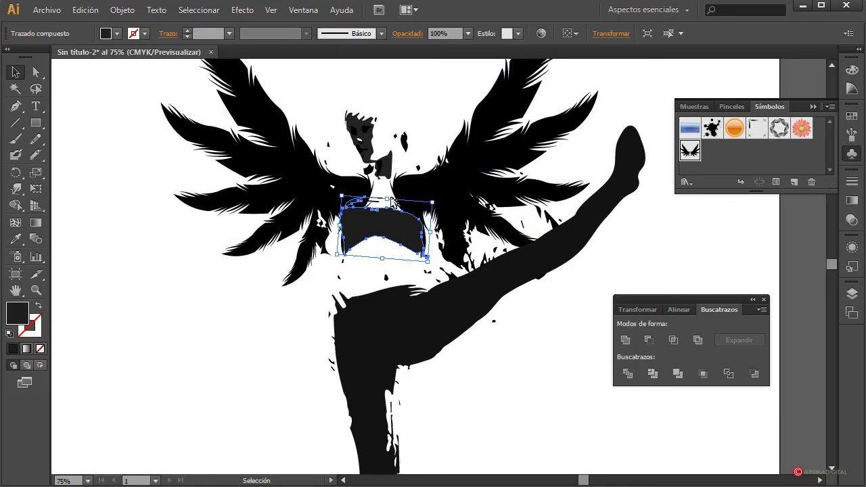
left_click(490, 366)
left_click(412, 242)
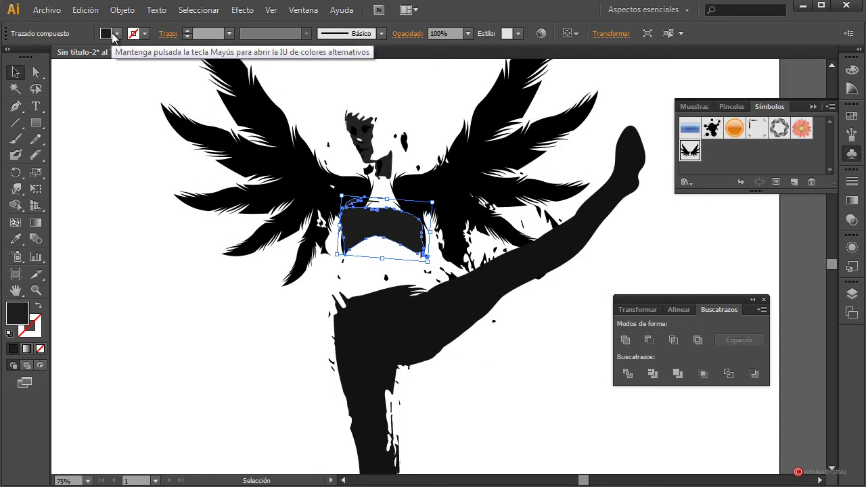
left_click(852, 69)
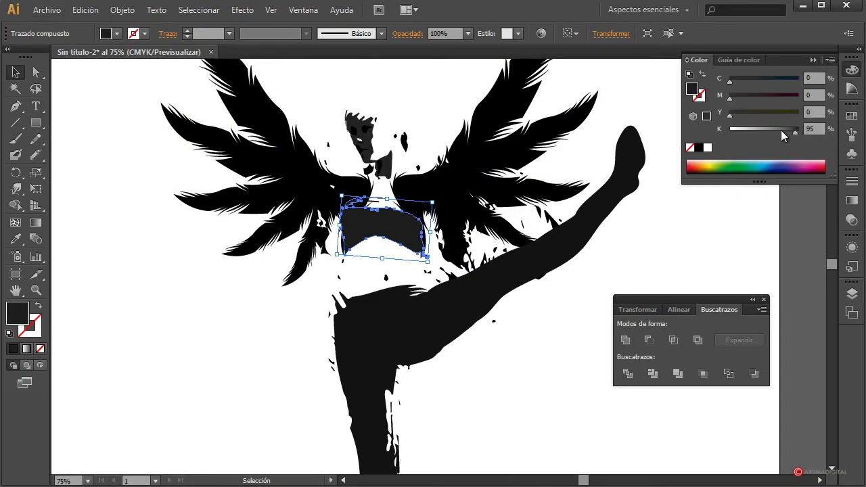
left_click_drag(796, 133, 800, 133)
left_click(551, 372)
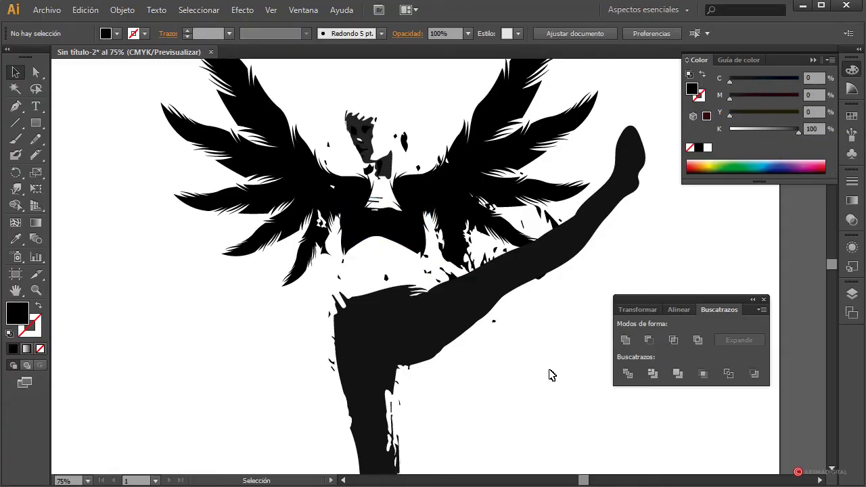
Unite the raised leg and the trousers into a single shape with the Pathfinder
scroll(547, 378, "up", 3)
scroll(547, 377, "down", 5)
scroll(546, 377, "up", 2)
left_click(477, 305)
left_click(384, 354, "shift")
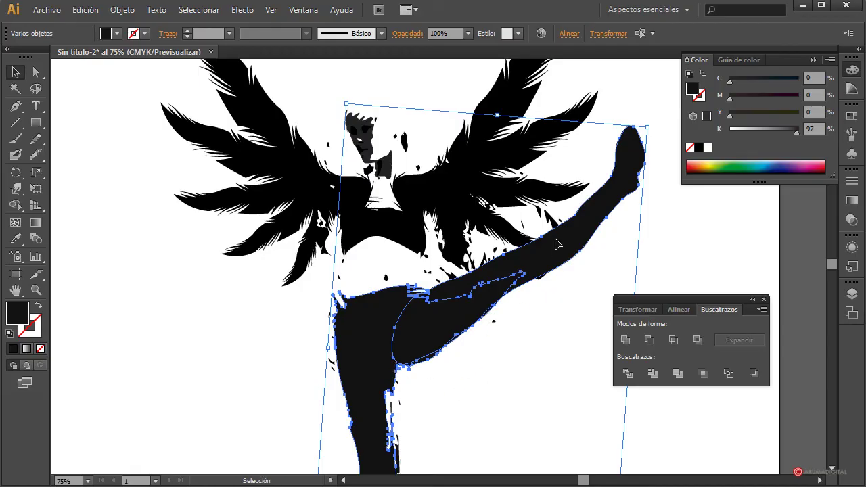
left_click(623, 339)
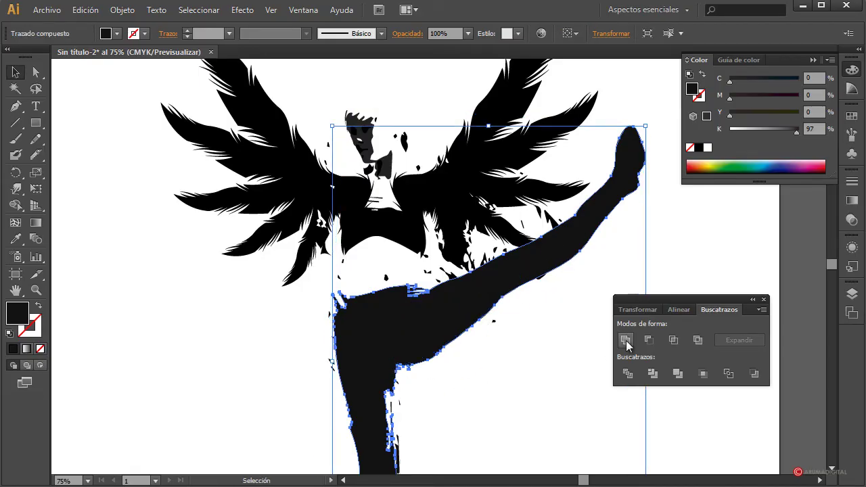
Recolour the top and the trousers together to a very dark blue, C 96.86, M 96.08, Y 0, K 84
left_click(384, 227)
left_click(390, 321, "shift")
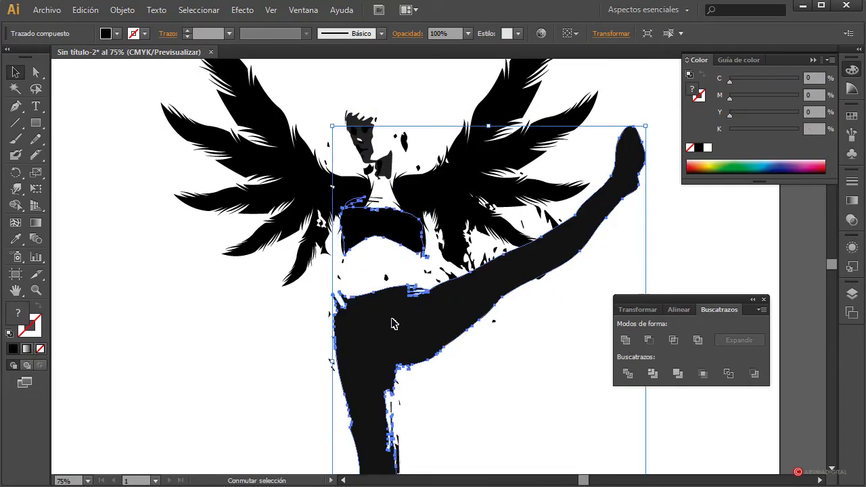
left_click(739, 165)
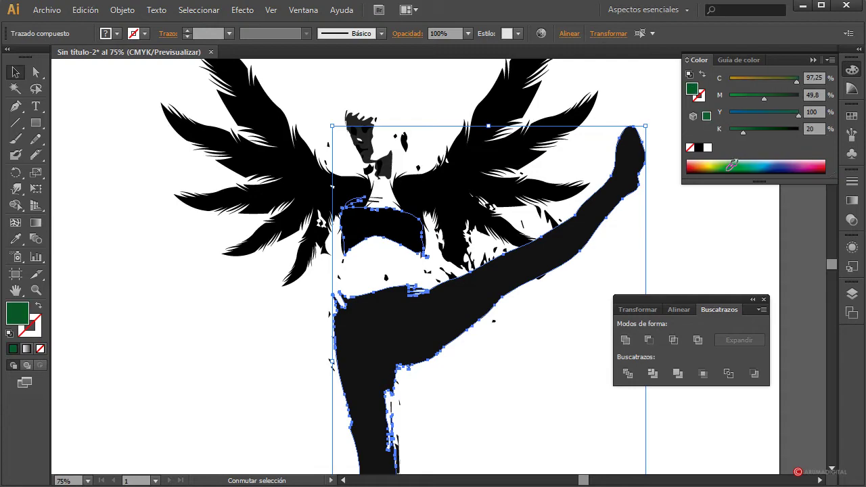
left_click(780, 163)
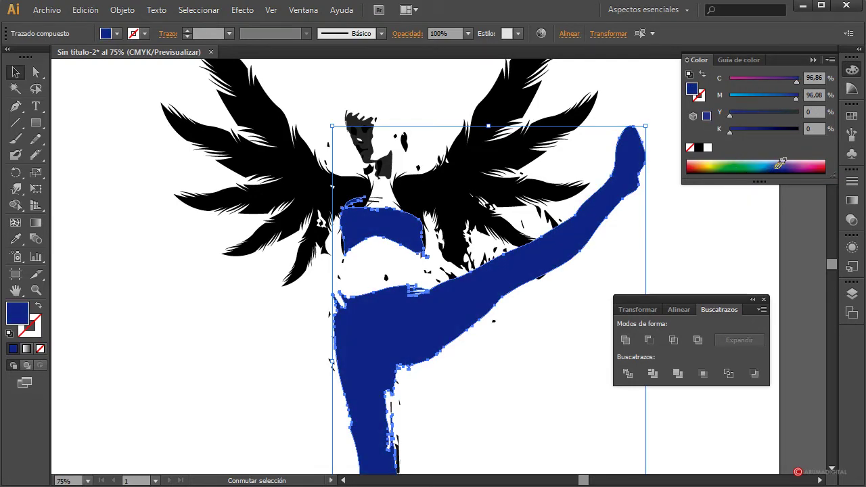
left_click_drag(749, 130, 790, 132)
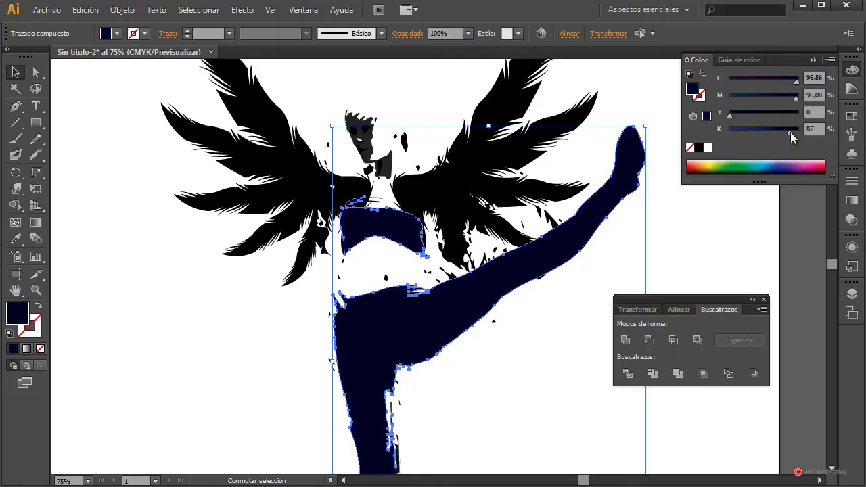
left_click(710, 258)
Recolour the woman's face and neck patches to a skin tone using HSB values H 20, S 40, B 76
scroll(712, 257, "down", 2)
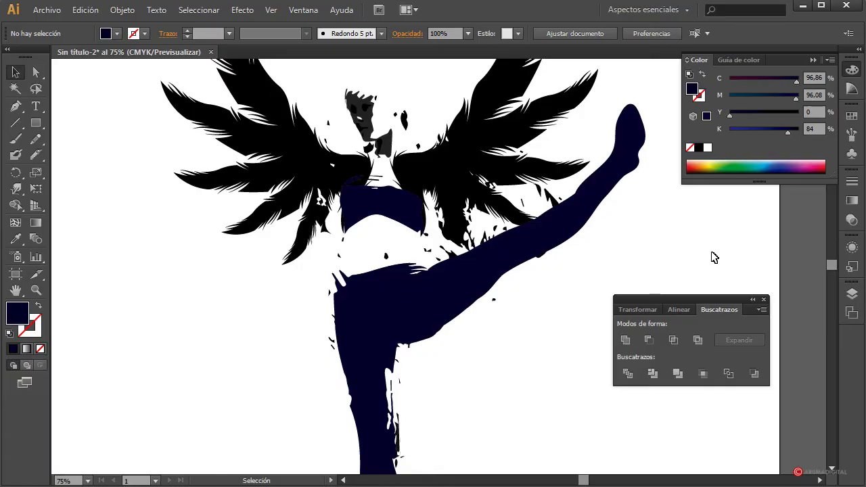
scroll(712, 257, "up", 2)
left_click(383, 155)
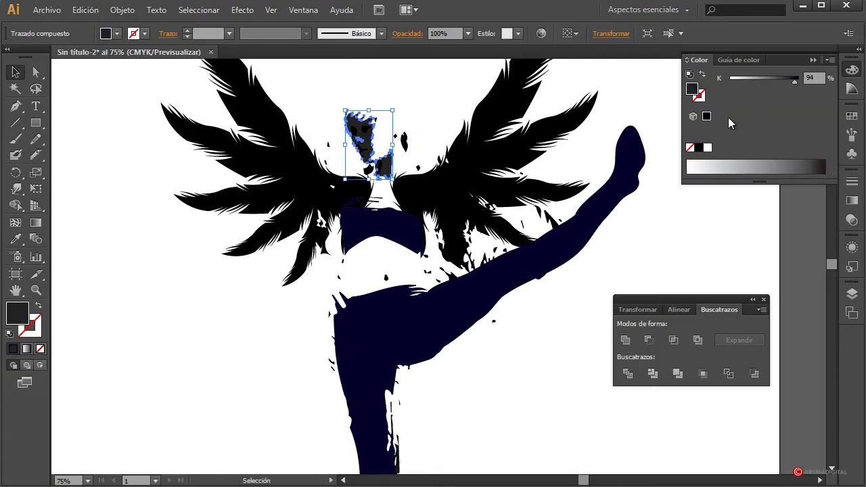
left_click(831, 59)
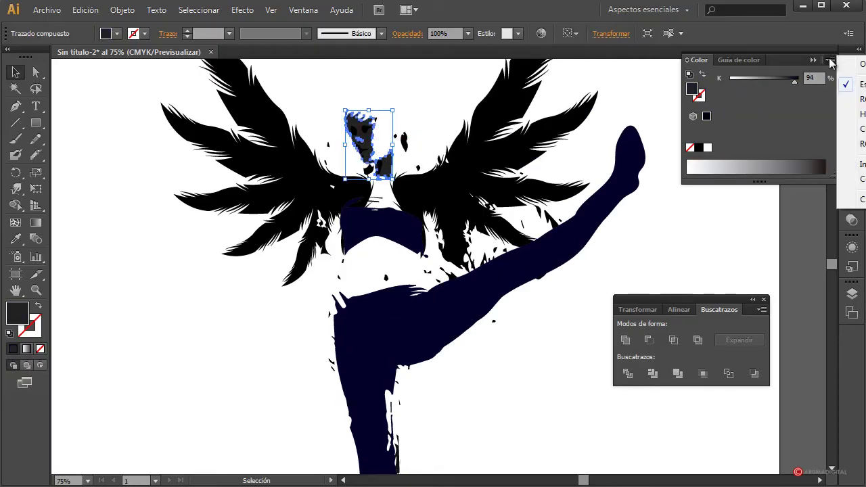
left_click(861, 114)
left_click_drag(730, 103, 759, 103)
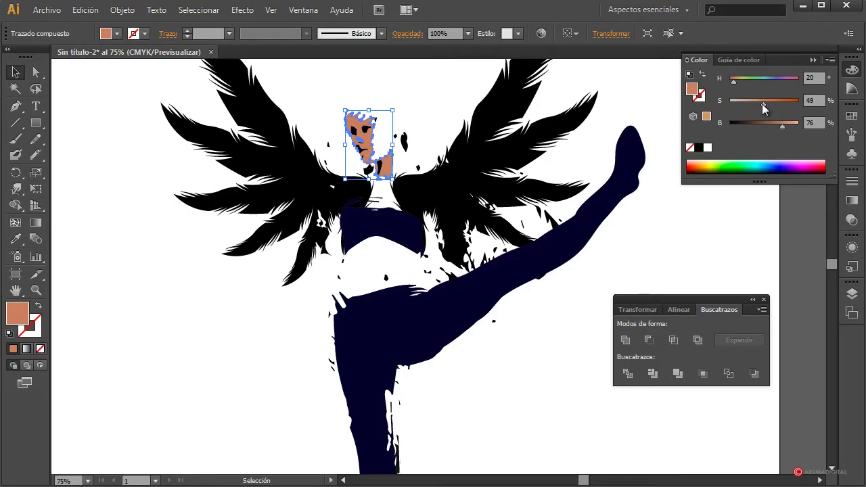
left_click(727, 240)
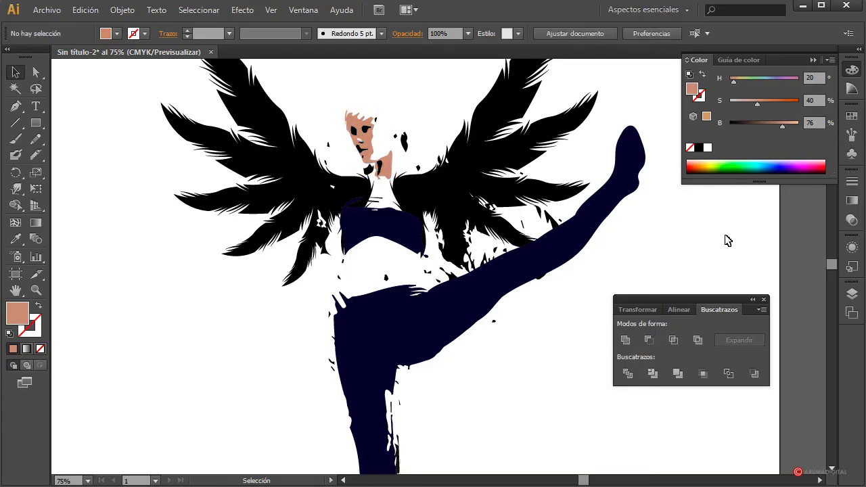
Try to recolour the wings symbol instance purple by picking from the colour spectrum
scroll(727, 240, "up", 2)
scroll(727, 240, "down", 4)
scroll(727, 240, "up", 2)
scroll(725, 238, "down", 1)
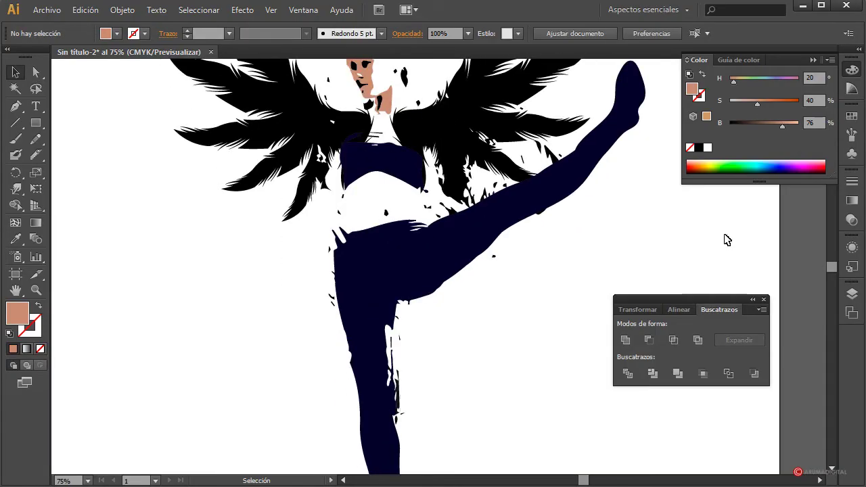
scroll(725, 238, "up", 1)
left_click(547, 186)
left_click(769, 163)
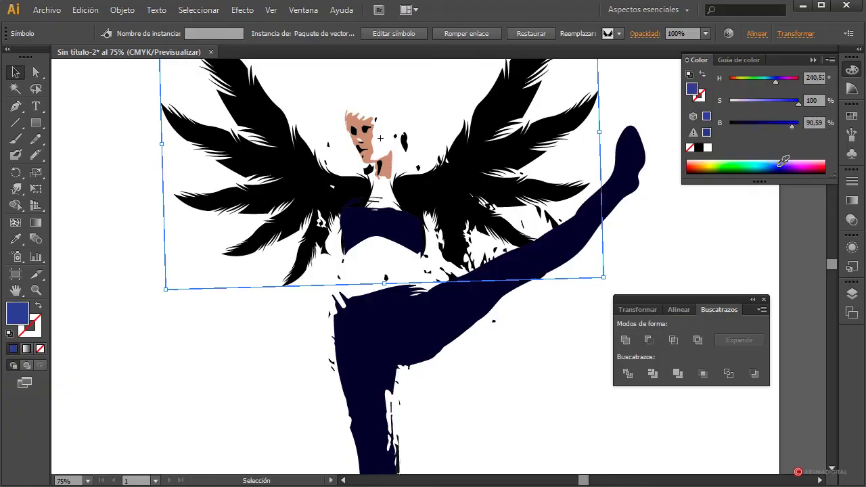
left_click(796, 166)
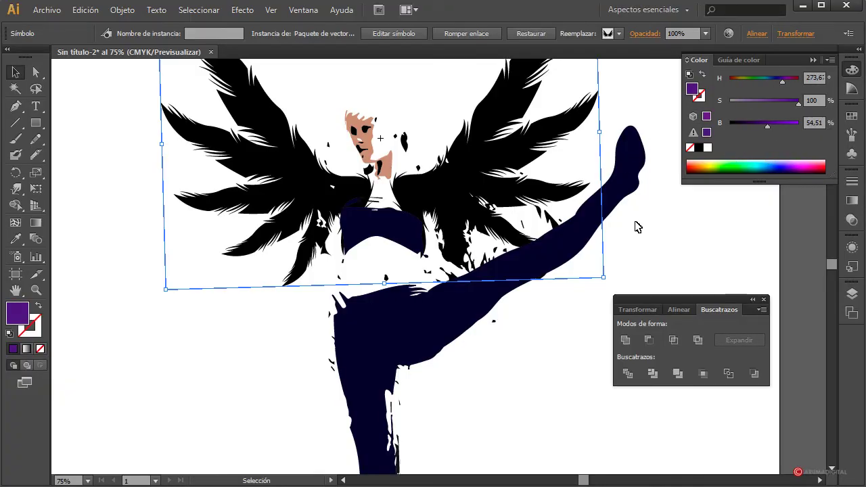
Edit the wings symbol itself, recolouring both wings dark purple with H about 273, S 100, B 32, and leave symbol editing
double_click(467, 160)
left_click(498, 270)
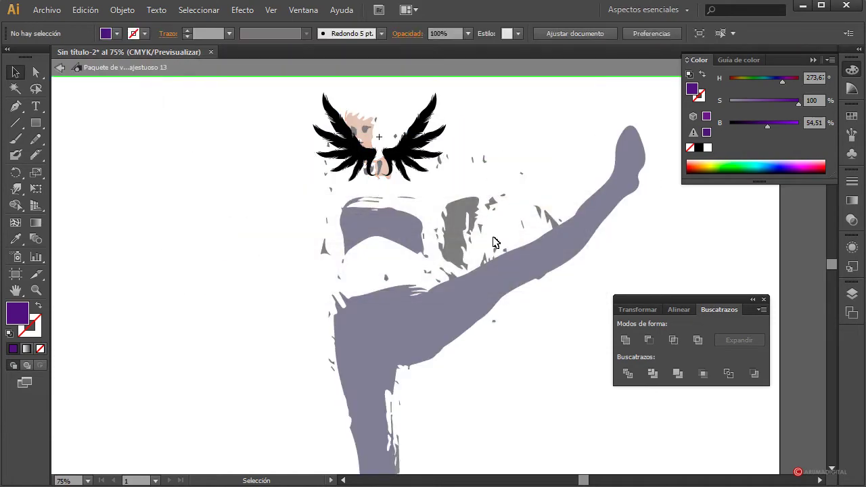
left_click(416, 145)
left_click(376, 136, "shift")
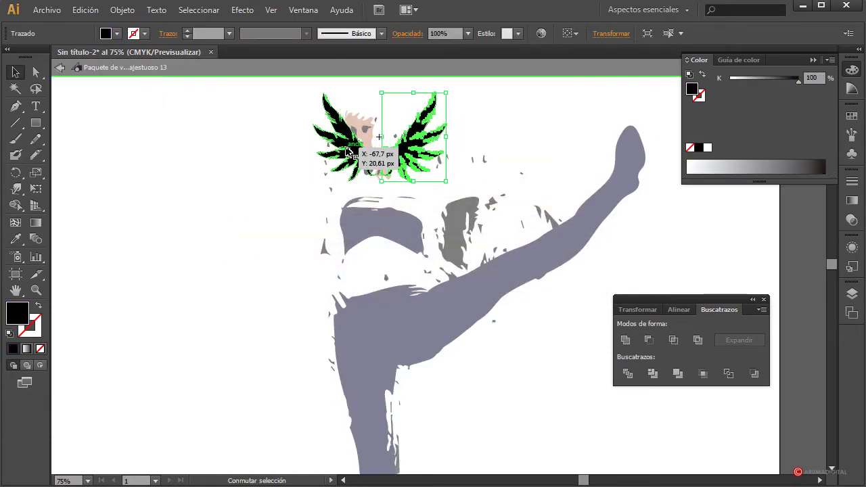
left_click(829, 59)
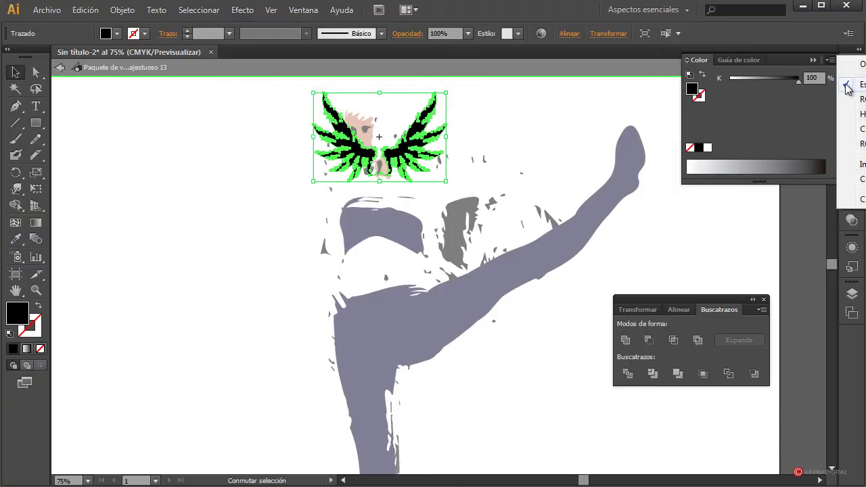
left_click(852, 114)
left_click_drag(738, 125, 752, 124)
left_click(707, 245)
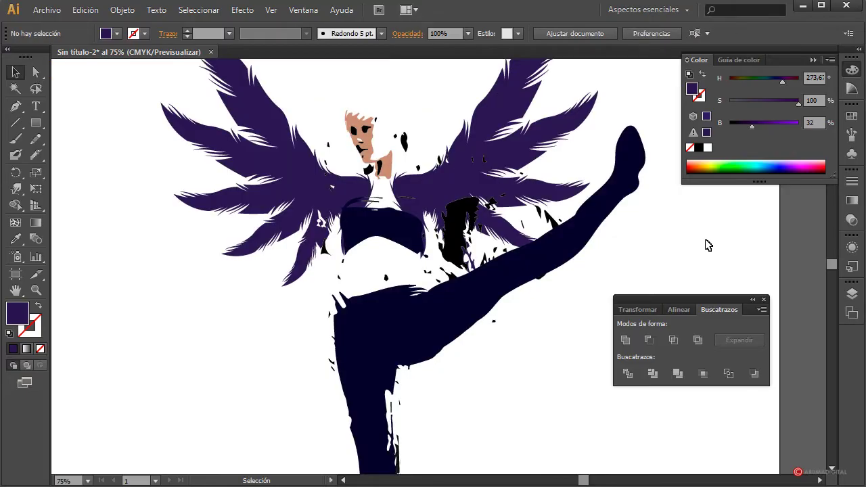
Delete the large black patch and the small black pieces on it between the top and the raised leg
scroll(705, 240, "up", 3)
scroll(706, 241, "down", 4)
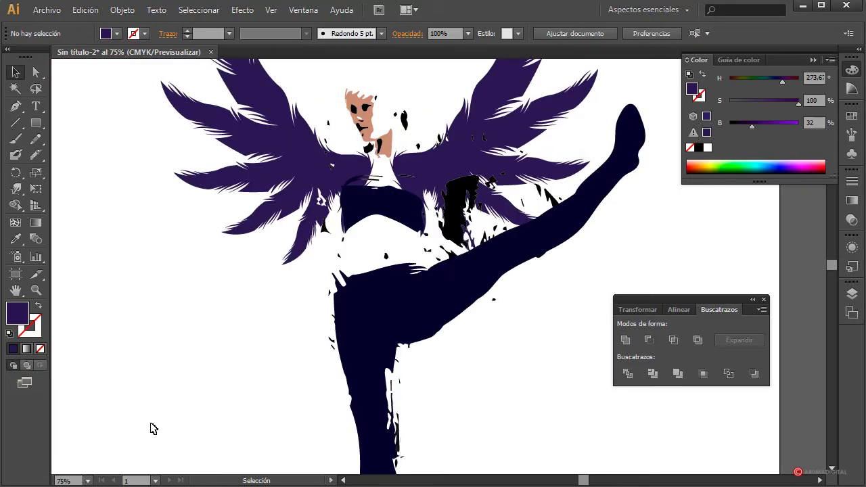
left_click(455, 195)
left_click(545, 286)
left_click(459, 205)
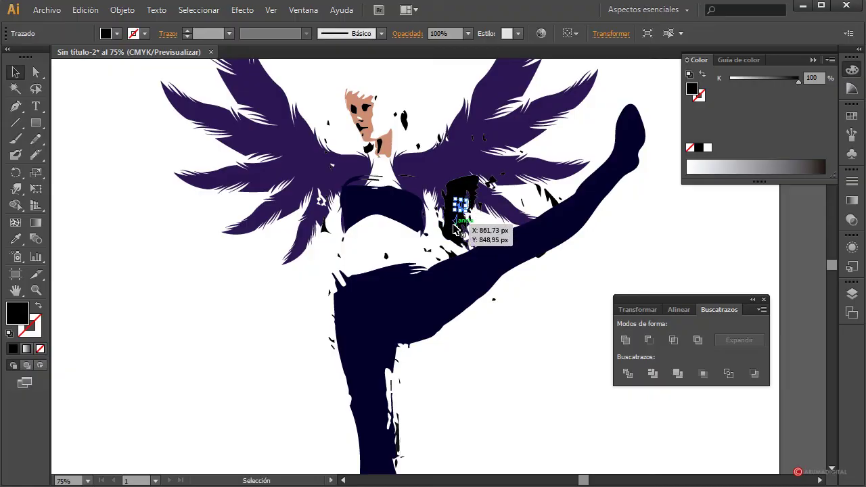
key("Delete")
left_click(454, 205)
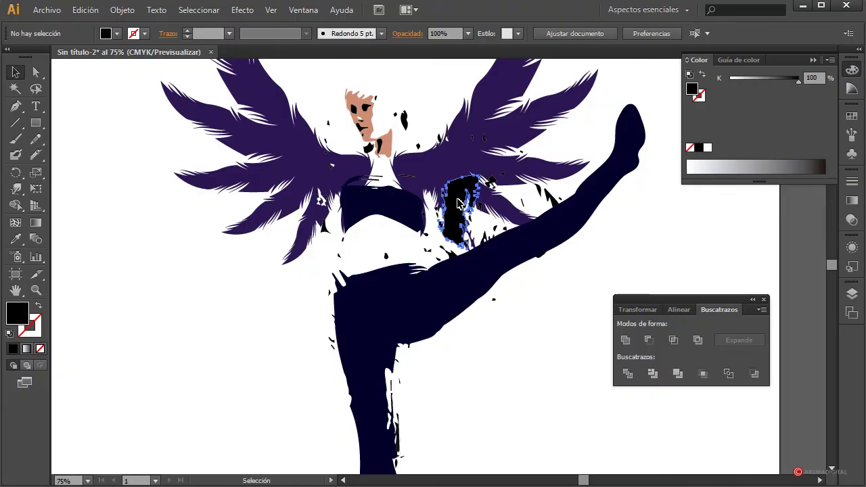
key("Delete")
Show the whole artboard at 25% and open the "Paquete de vectores suciedad" symbol library
scroll(541, 333, "up", 2)
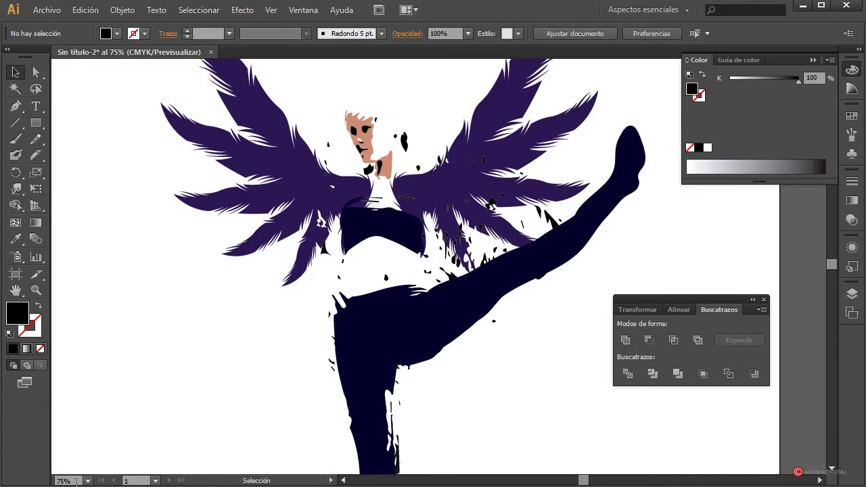
key("ctrl+minus")
key("ctrl+minus")
key("ctrl+minus")
key("ctrl+minus")
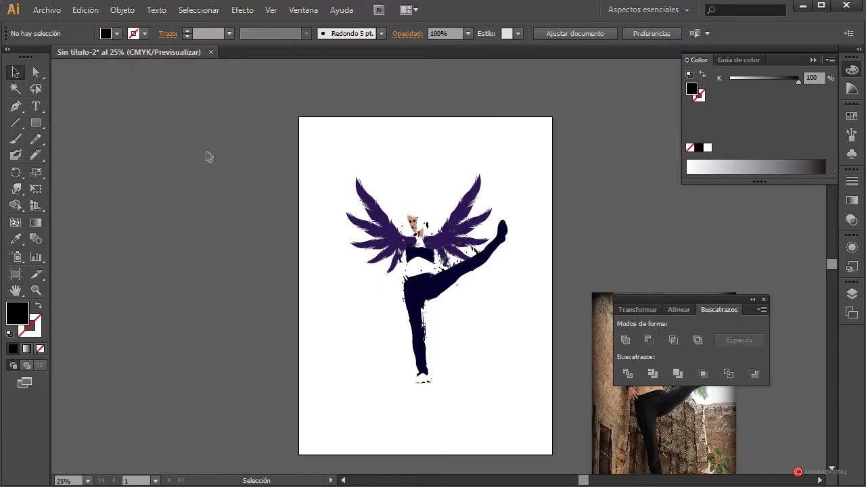
left_click(851, 154)
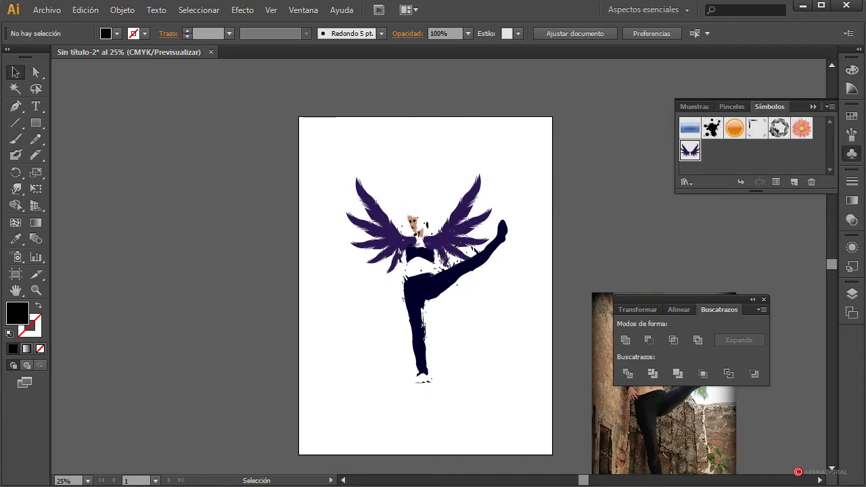
left_click(685, 182)
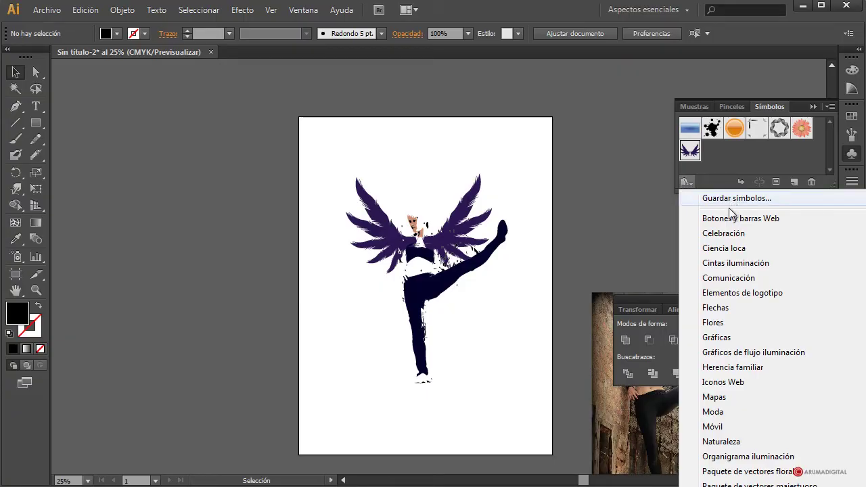
left_click(711, 313)
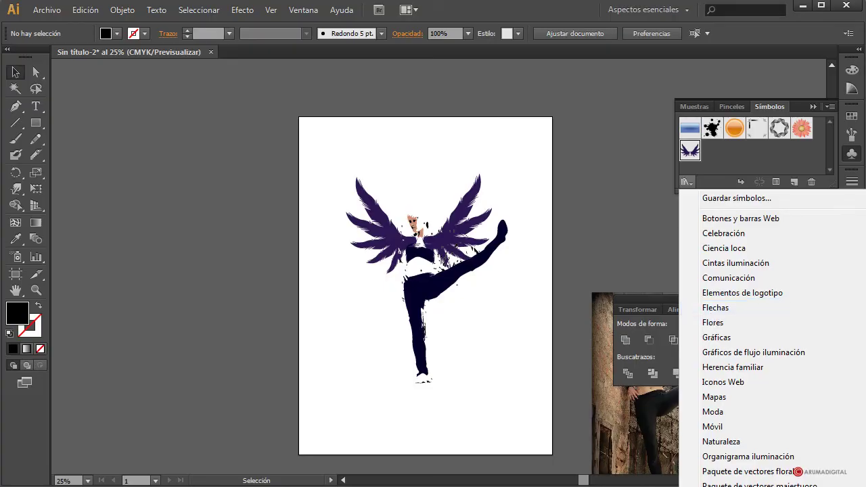
scroll(348, 318, "down", 2)
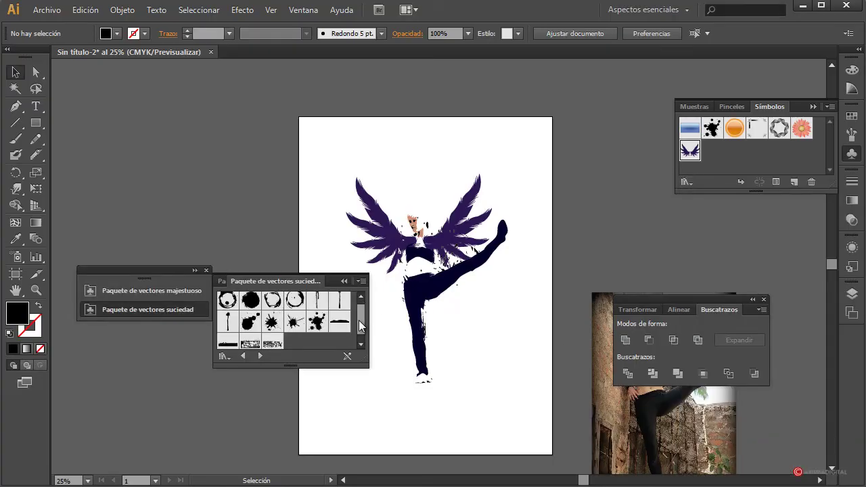
Place the cracked-wall grunge symbol and stretch it to cover the whole artboard
left_click(251, 338)
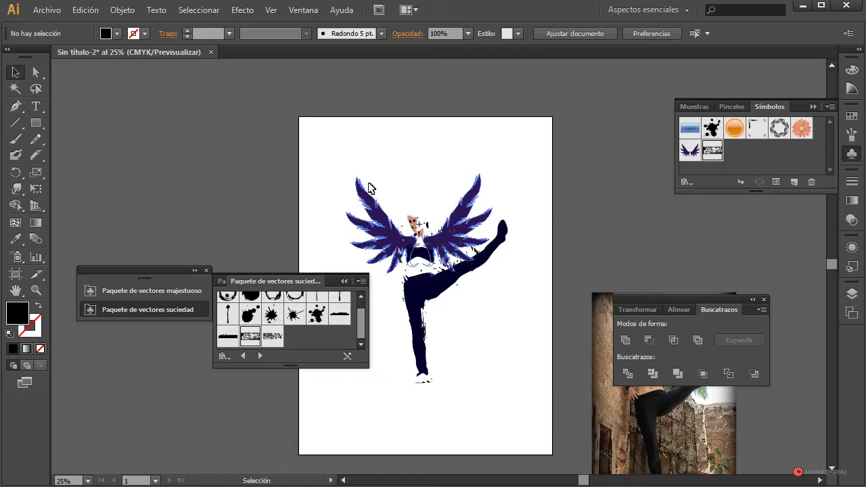
left_click_drag(249, 341, 307, 143)
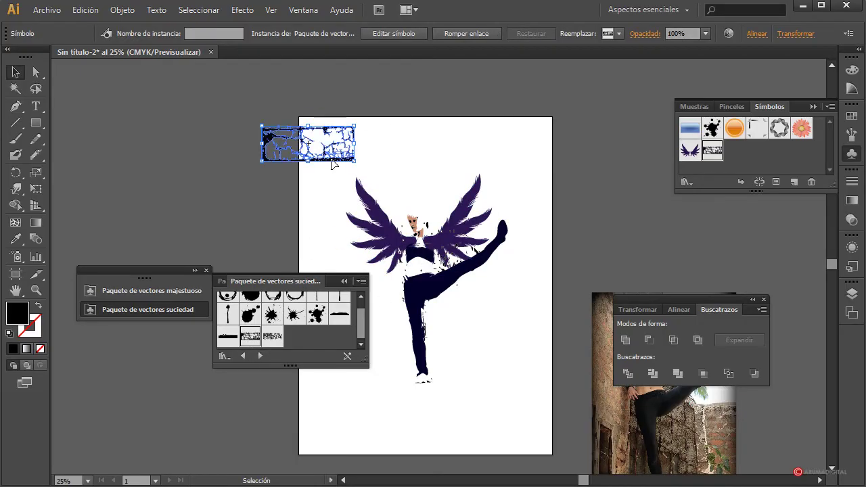
left_click_drag(354, 160, 552, 453)
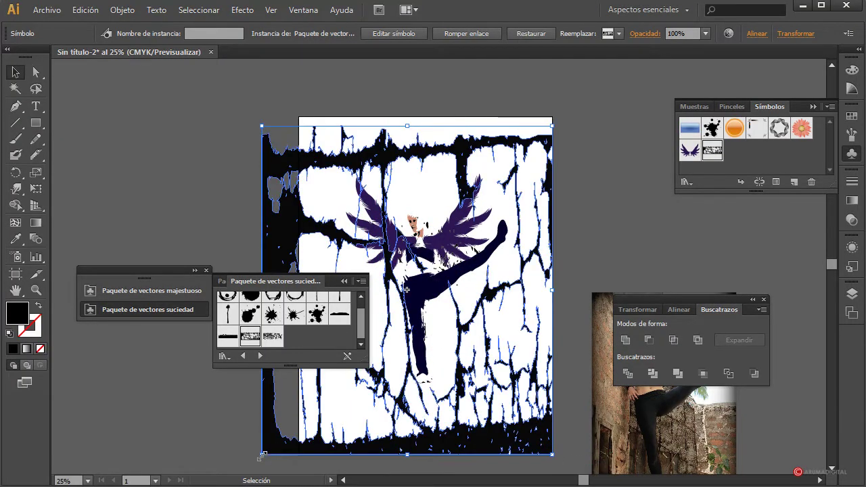
left_click_drag(263, 454, 299, 454)
left_click_drag(424, 125, 427, 118)
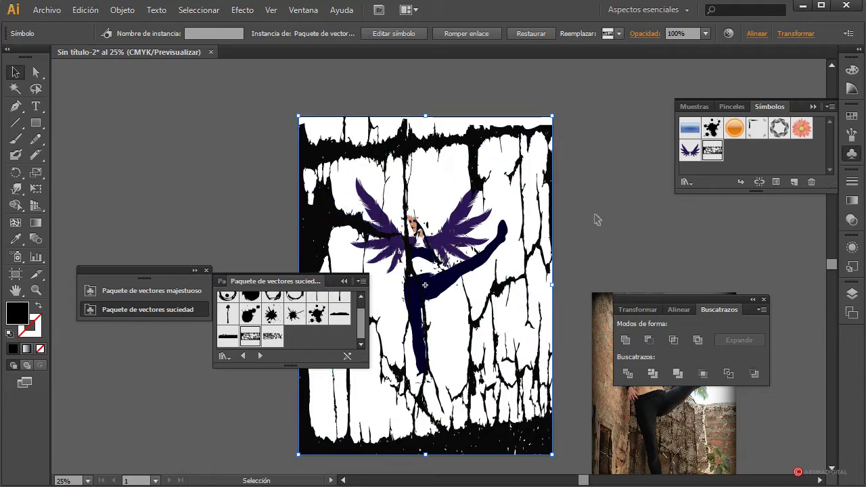
Send the cracked-wall texture to the back, behind the winged figure
right_click(482, 133)
mouse_move(595, 228)
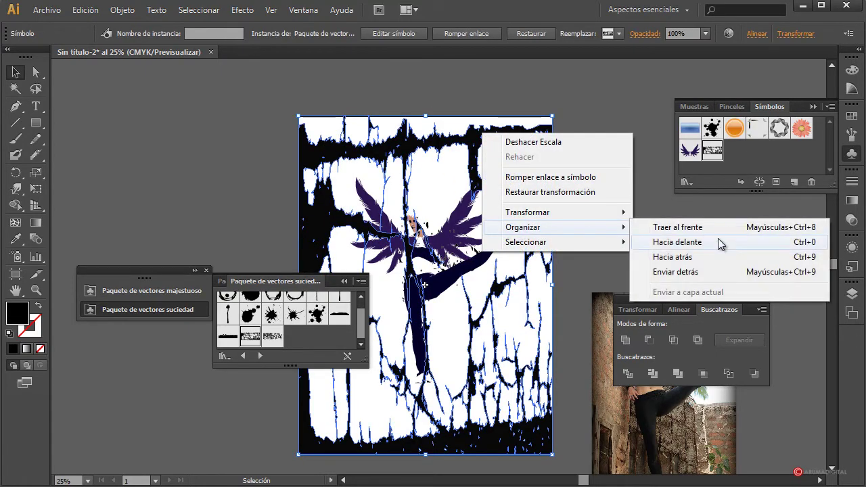
left_click(687, 275)
left_click(628, 227)
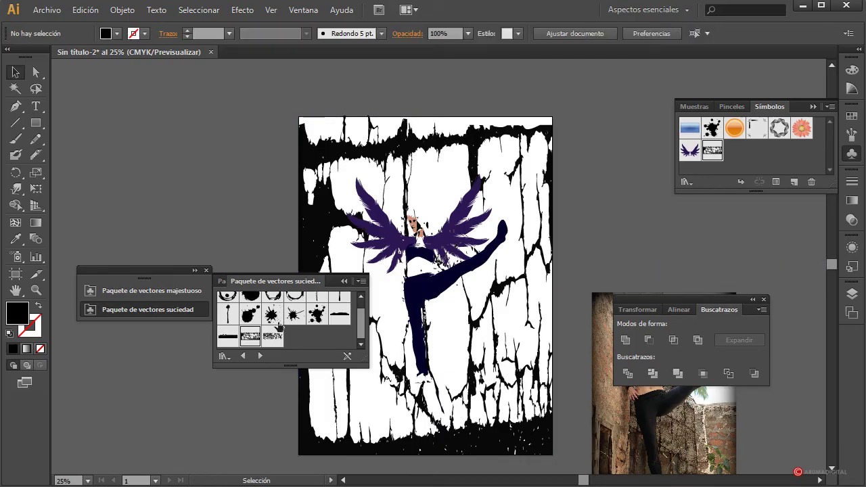
Place the solid round ink blot symbol from the grunge library over the figure's legs
scroll(278, 327, "up", 1)
left_click_drag(250, 302, 561, 305)
left_click_drag(430, 206, 440, 321)
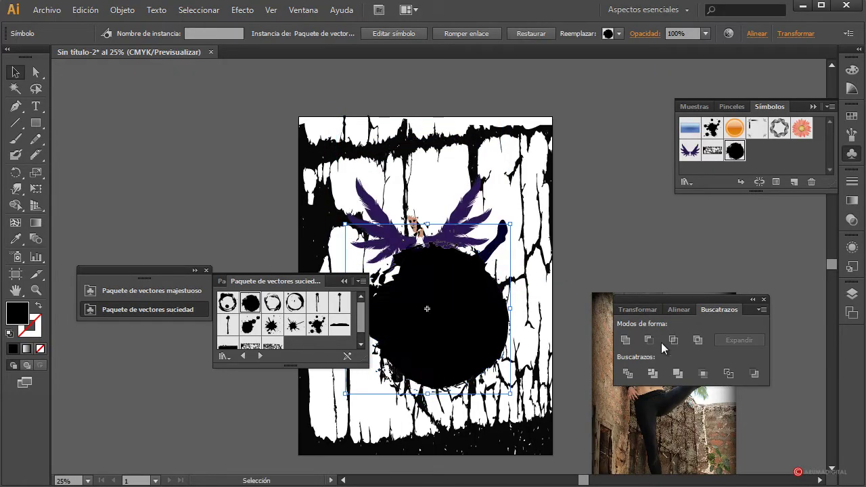
Send the round ink blot to the back and move it up behind the wings and torso
right_click(475, 308)
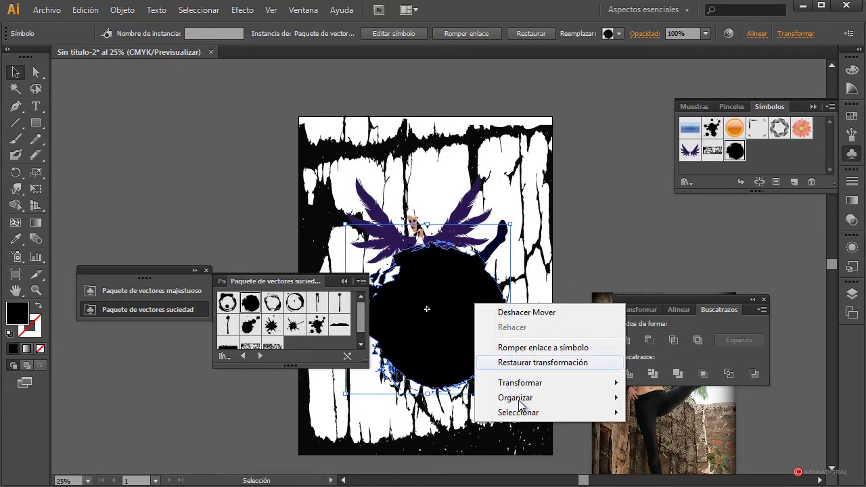
mouse_move(524, 399)
left_click(683, 442)
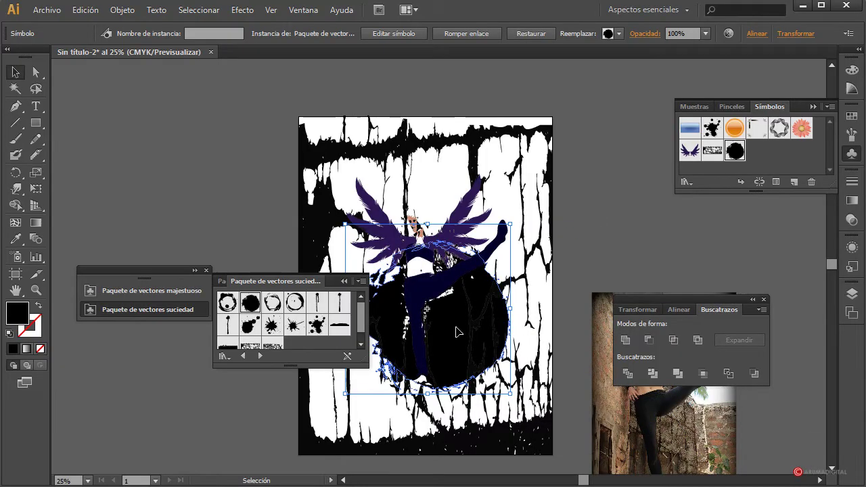
left_click_drag(445, 347, 448, 295)
left_click(615, 241)
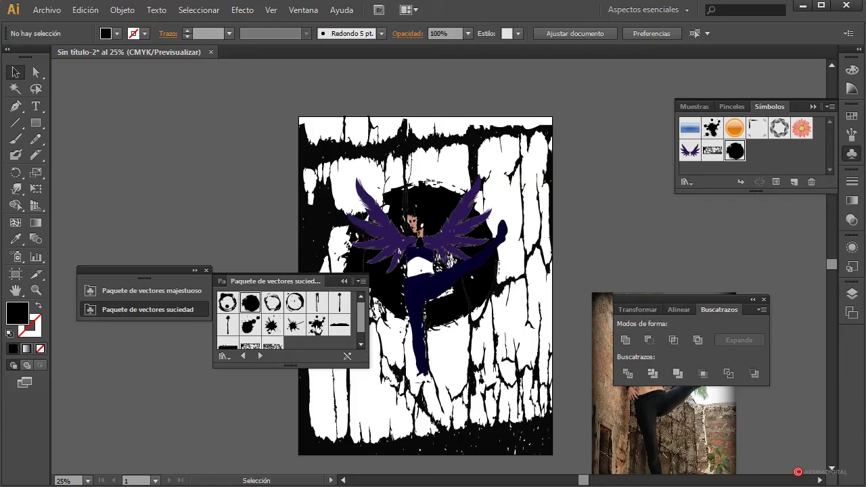
Place the ink splatter symbol beside the foot of the standing leg and collapse the grunge symbol library
mouse_move(317, 325)
left_mouse_down()
mouse_move(372, 382)
mouse_move(416, 325)
mouse_move(406, 336)
left_mouse_up()
left_click(344, 282)
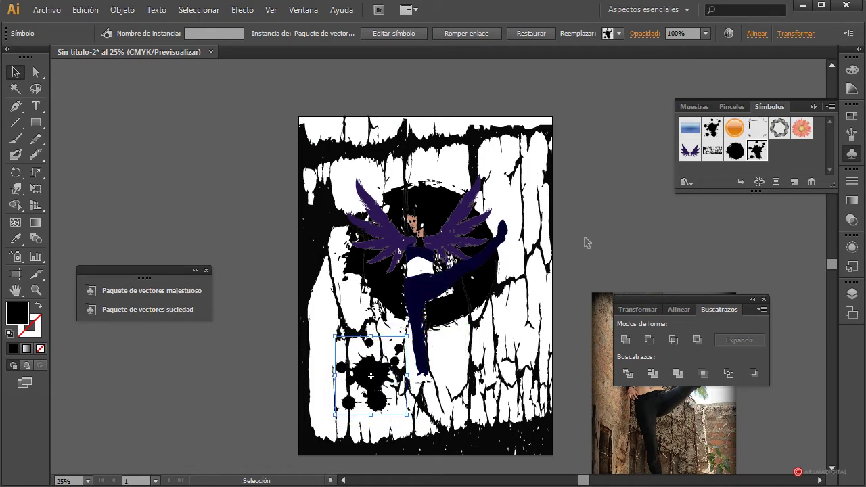
left_click(585, 242)
scroll(590, 242, "up", 3)
scroll(590, 241, "down", 4)
scroll(595, 242, "up", 2)
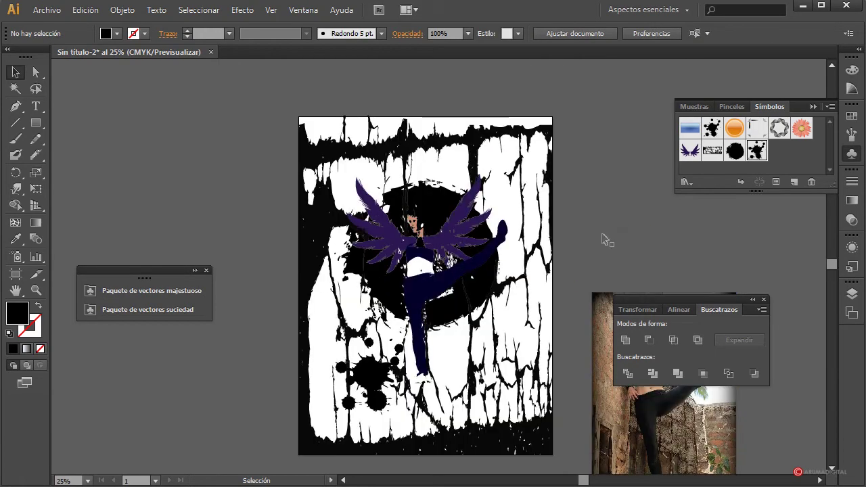
Draw a black rectangle without a stroke that covers the entire artboard
left_click(38, 126)
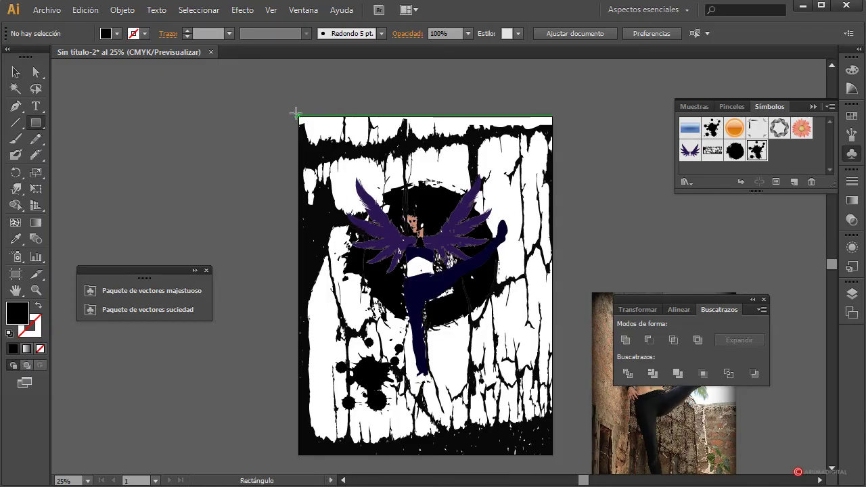
left_click_drag(299, 115, 550, 454)
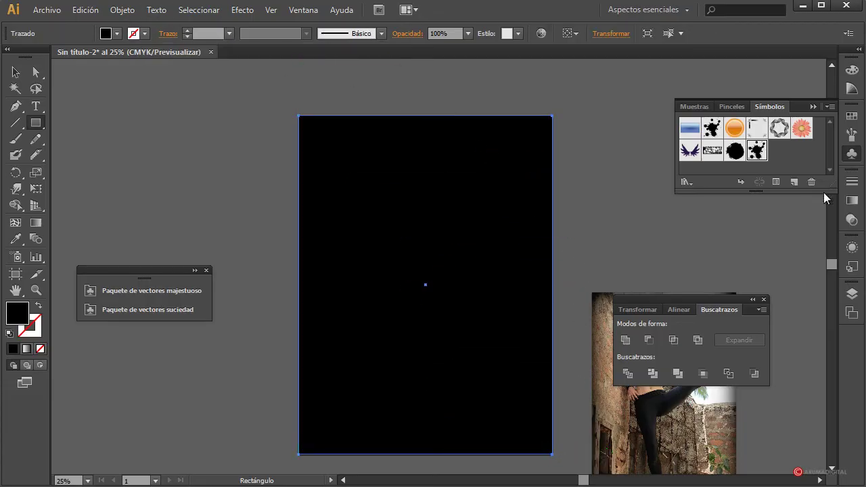
Switch the colour model to HSB and fill the full-page rectangle with teal at H 157, S 27, B 55
left_click(853, 220)
left_click(852, 220)
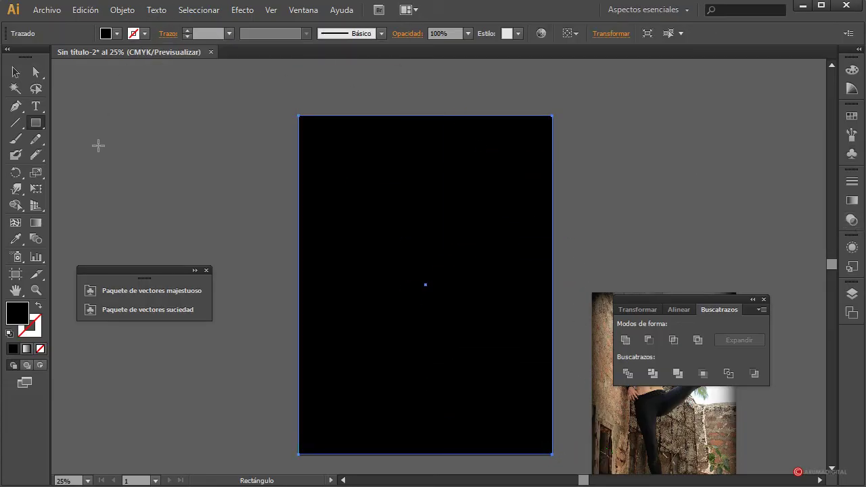
left_click(852, 70)
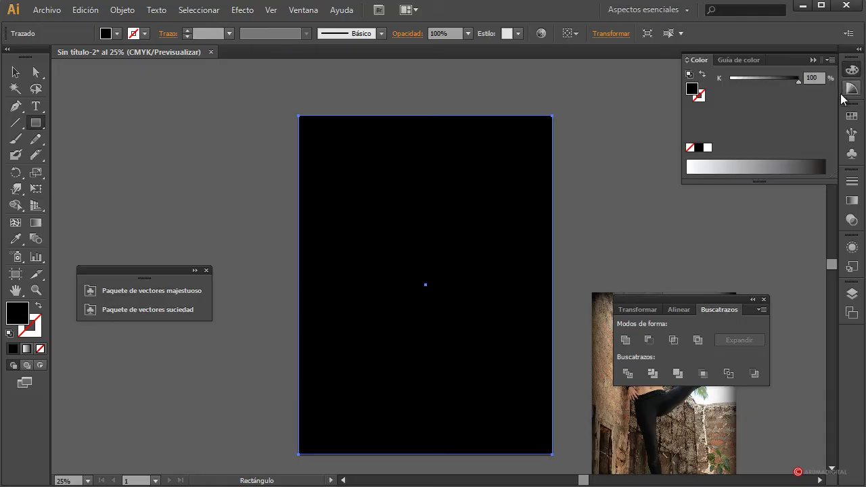
left_click(831, 62)
left_click(849, 114)
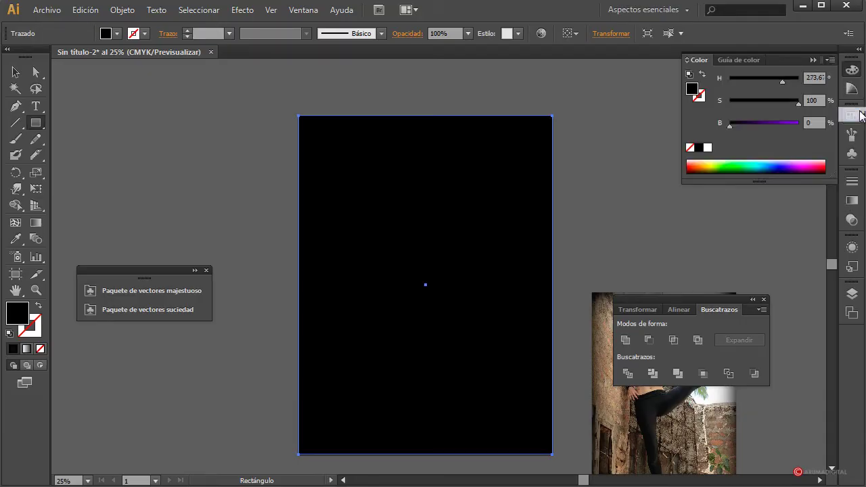
left_click_drag(751, 124, 767, 126)
left_click_drag(775, 83, 759, 82)
Send the teal rectangle behind all other artwork and deselect it
left_click(15, 72)
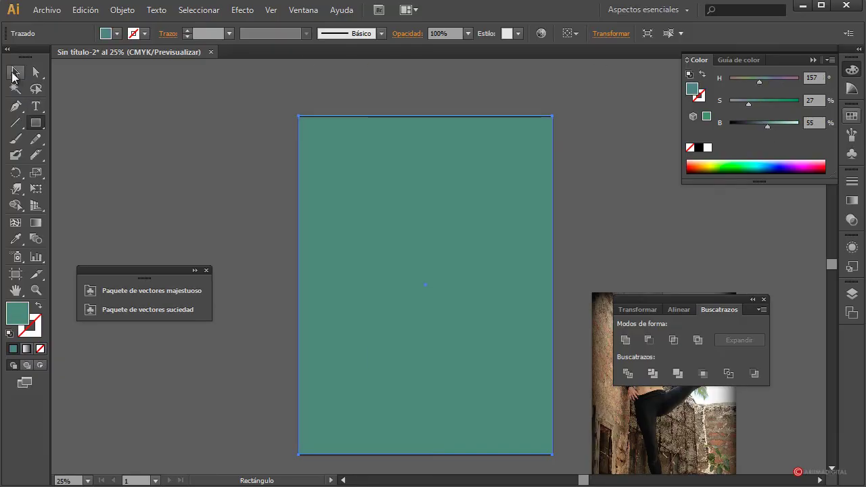
right_click(401, 153)
mouse_move(458, 343)
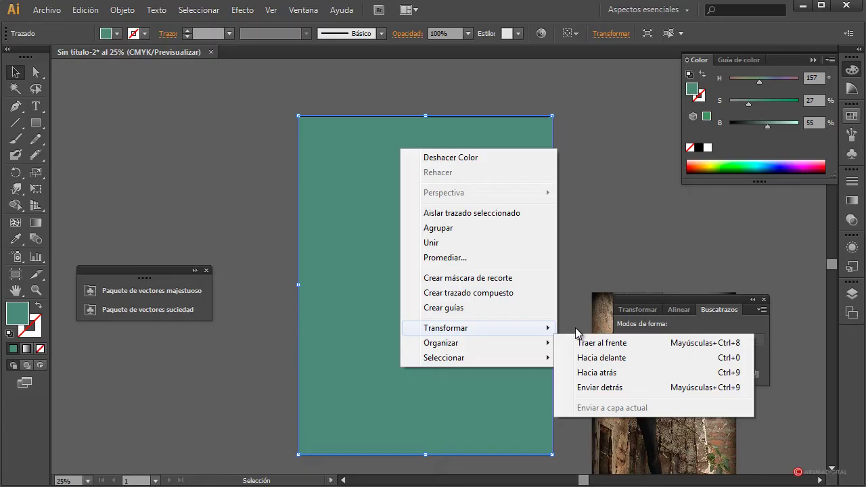
left_click(599, 387)
left_click(599, 228)
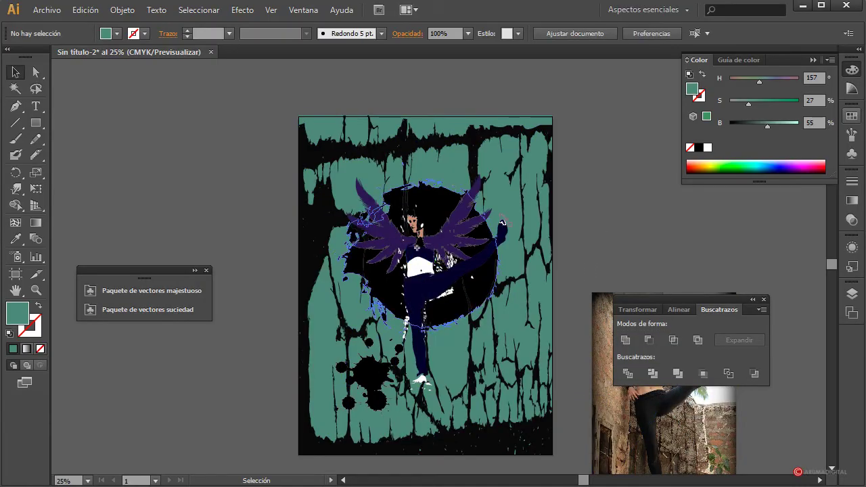
Set the full-page cracked wall texture symbol to Multiply blending at 10% opacity
left_click(531, 131)
left_click(853, 220)
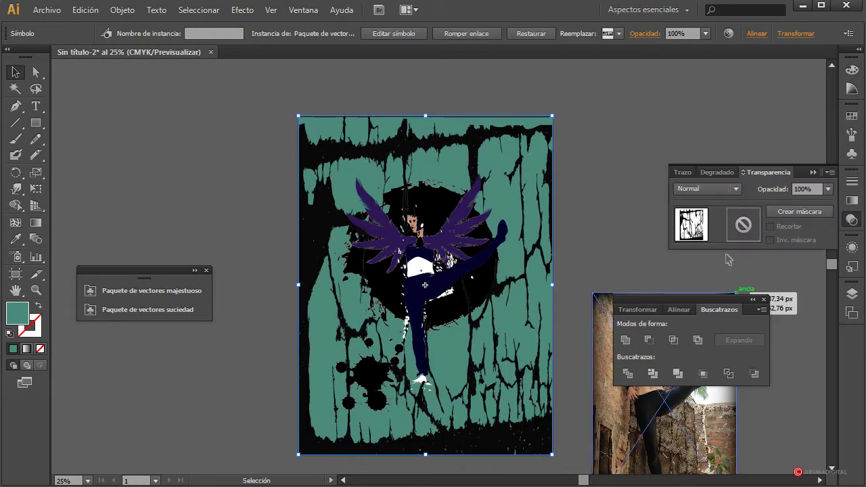
left_click(736, 189)
left_click(697, 232)
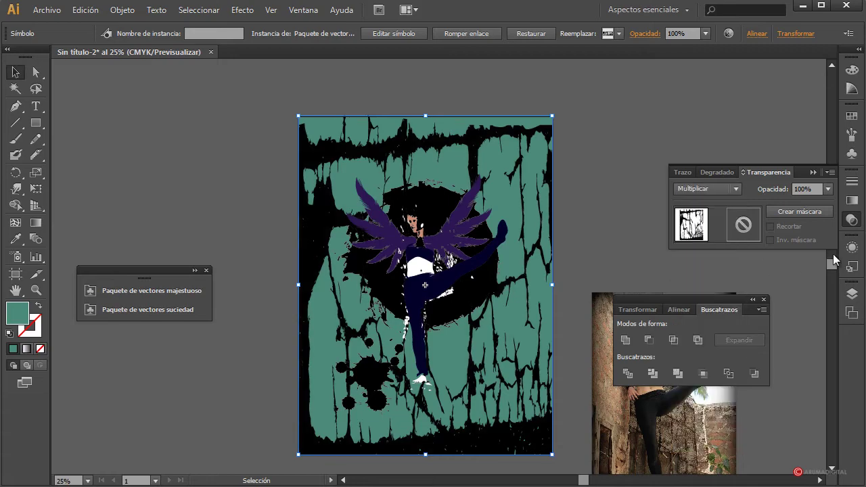
left_click(827, 189)
left_click(842, 218)
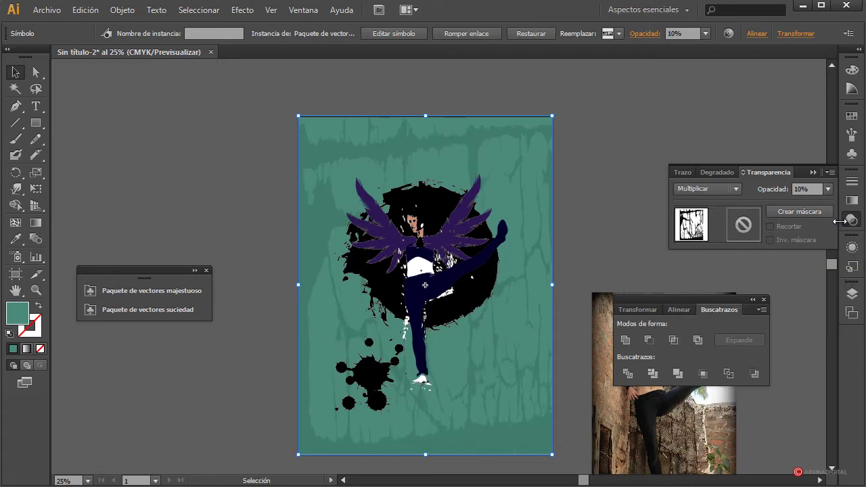
Set the round ink blot behind the figure to 30% opacity
left_click(625, 240)
left_click(486, 289)
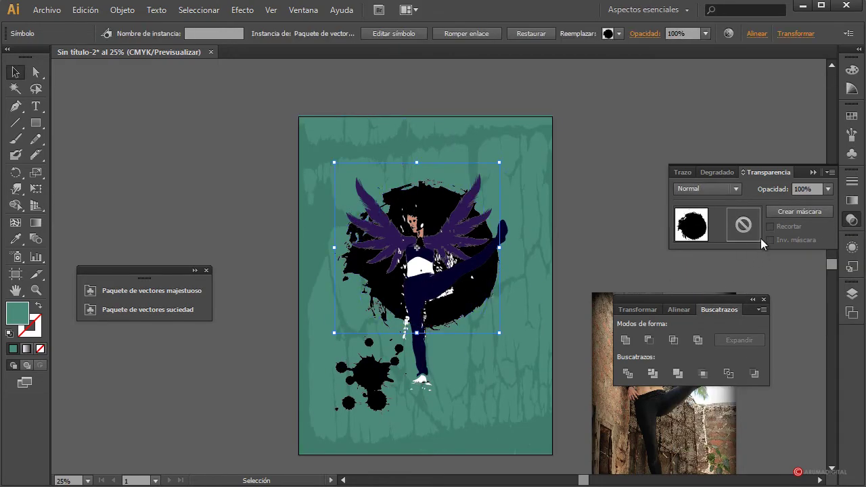
left_click(828, 189)
left_click(842, 249)
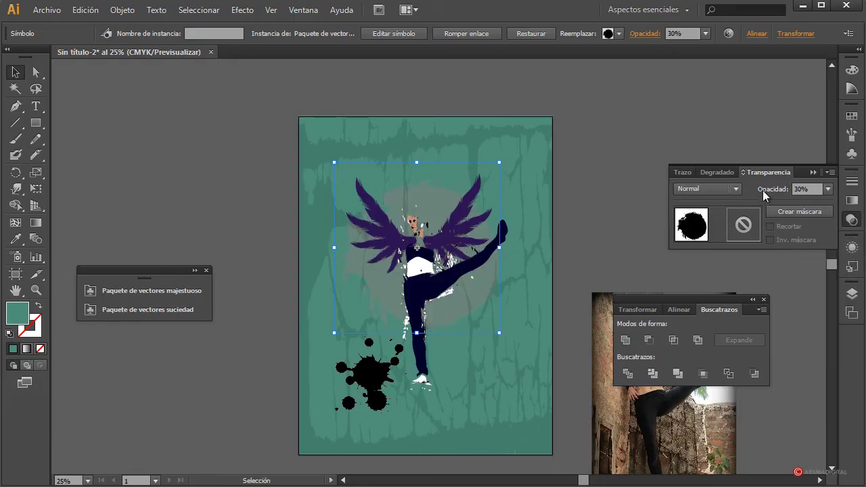
left_click(594, 254)
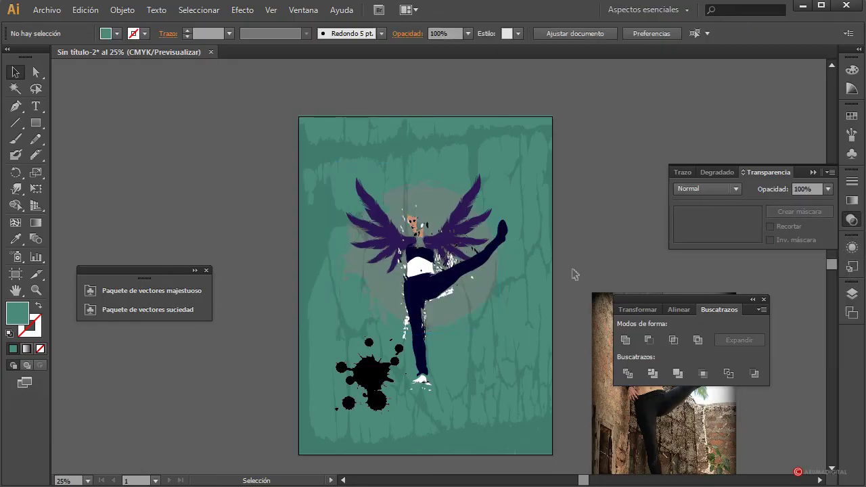
Open the ink splatter symbol for editing and select its shape
left_click(376, 372)
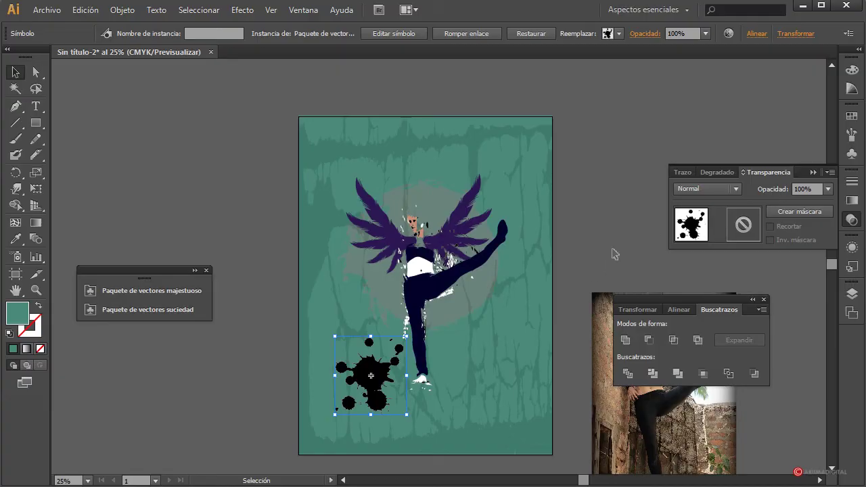
left_click(851, 70)
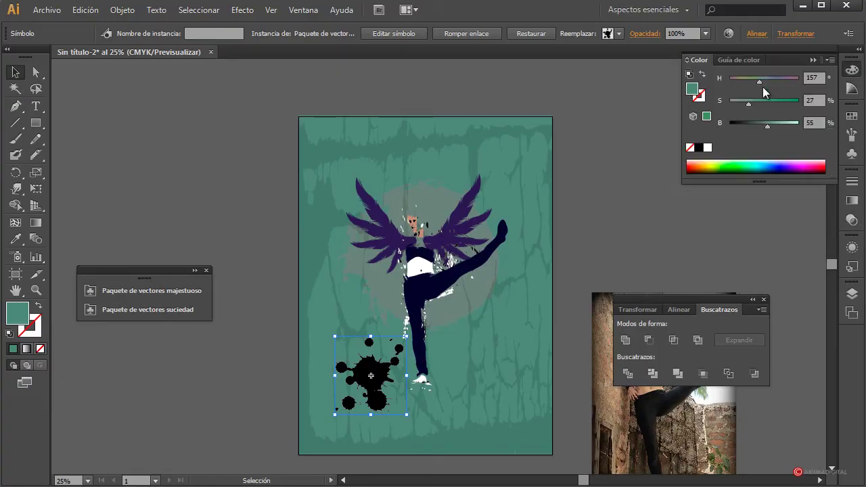
left_click_drag(763, 87, 776, 81)
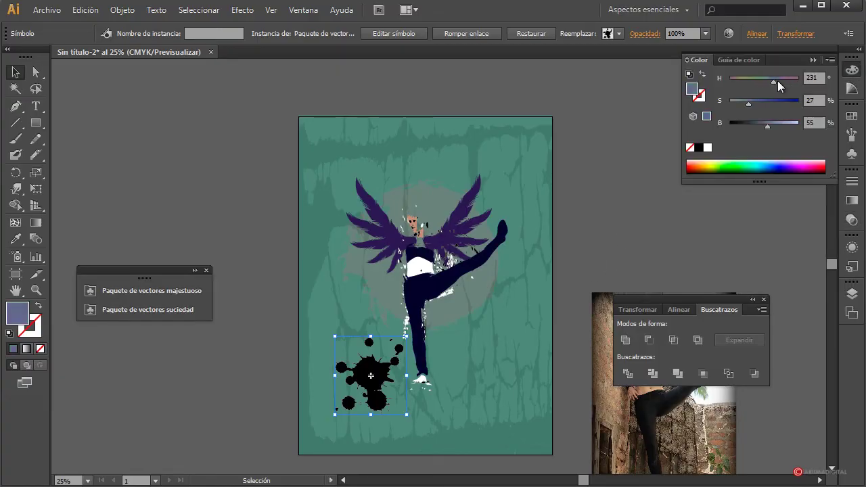
double_click(380, 371)
left_click(502, 270)
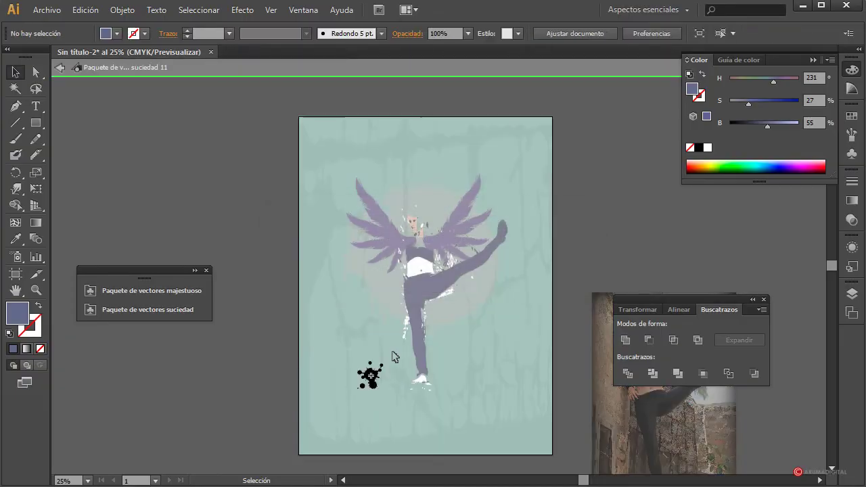
left_click_drag(775, 83, 758, 79)
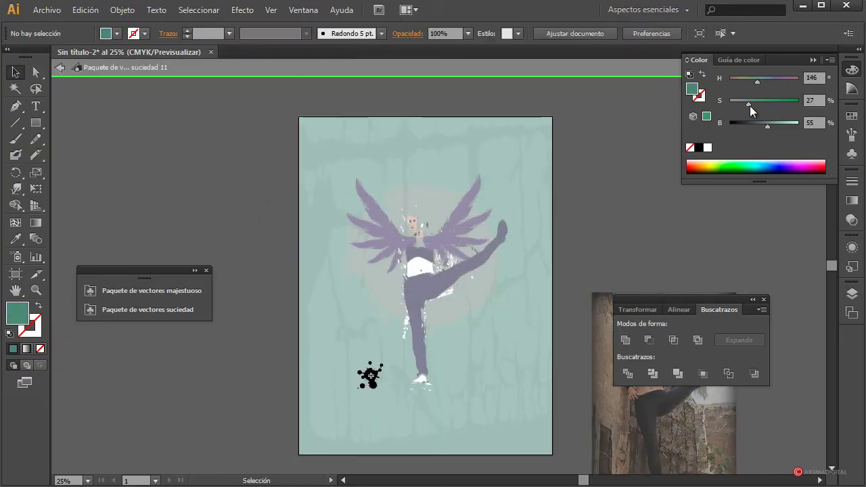
left_click(358, 372)
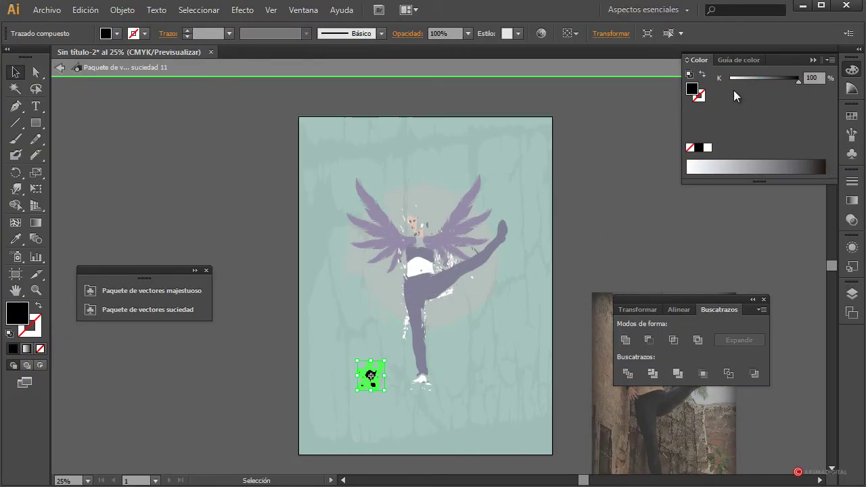
Recolour the splatter shape blue with HSB values 203, 63, 63 and exit symbol editing
left_click(832, 60)
left_click(845, 114)
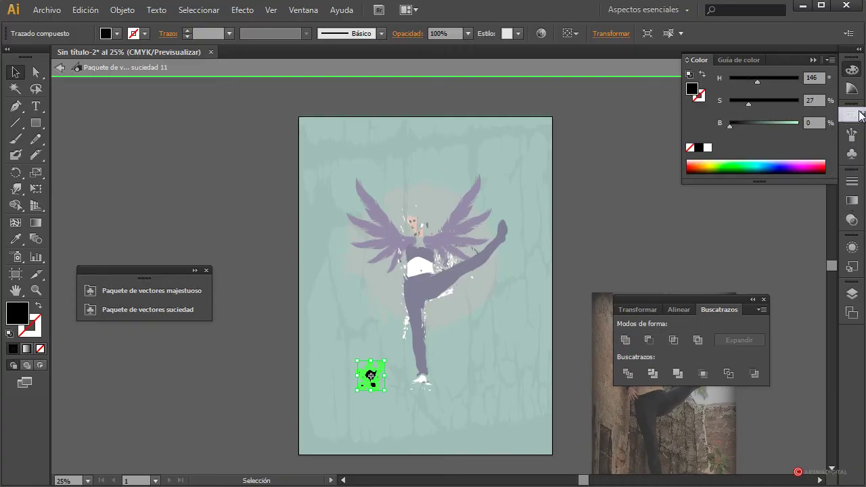
left_click_drag(766, 122, 775, 122)
left_click_drag(763, 83, 781, 77)
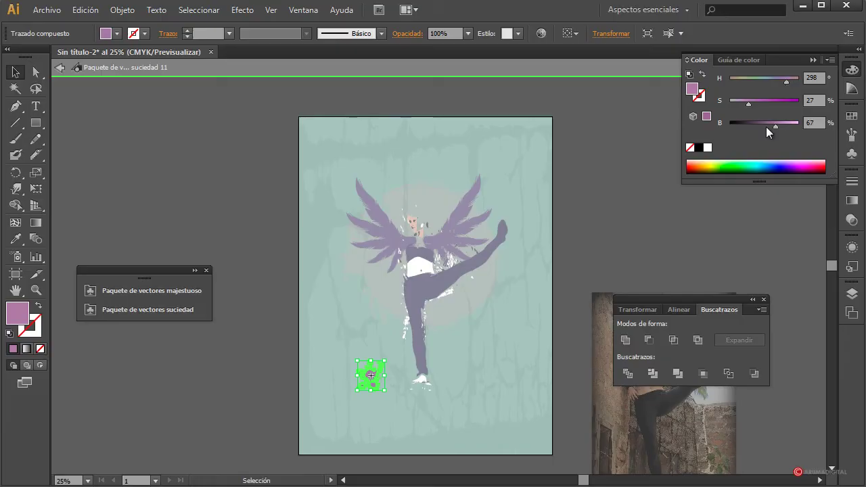
mouse_move(766, 126)
left_mouse_down()
mouse_move(757, 126)
mouse_move(768, 126)
left_mouse_up()
left_click_drag(765, 83, 775, 126)
left_click(687, 215)
double_click(646, 223)
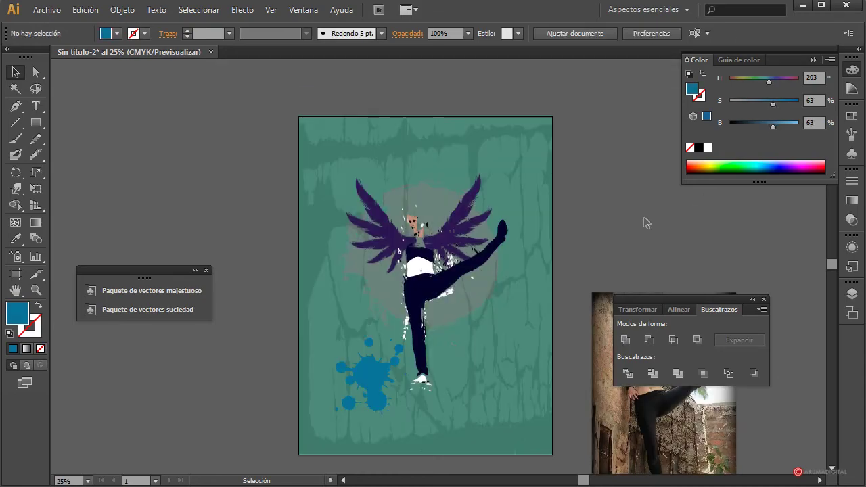
Copy the blue splatter to the tip of the wing nearest the raised leg, then rotate and slightly shrink the copy
left_click(371, 375)
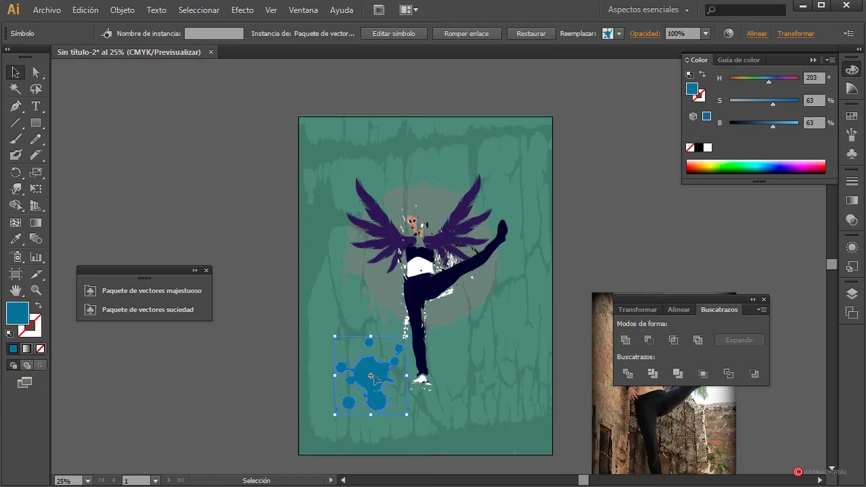
left_click_drag(369, 377, 486, 169)
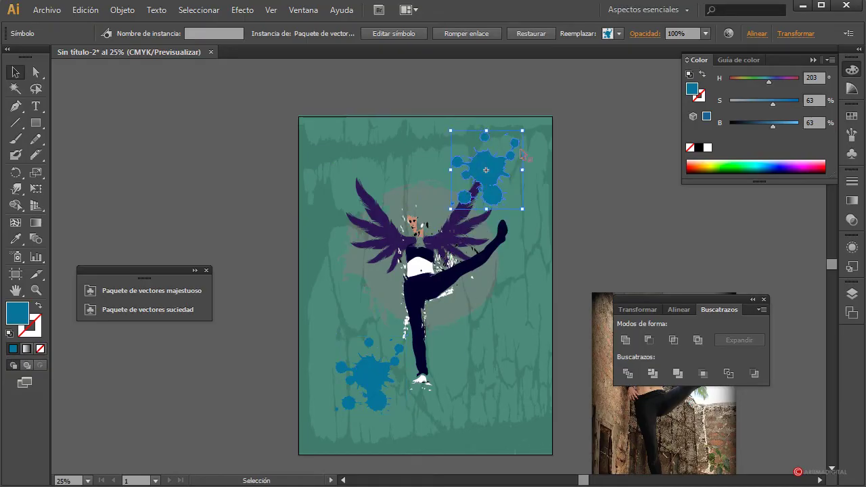
left_click_drag(530, 131, 522, 184)
left_click(622, 234)
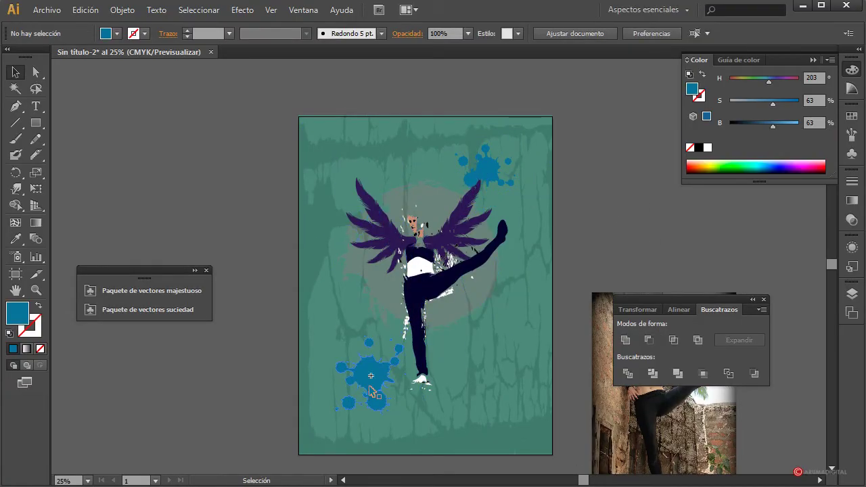
Place another copy of the splatter above the opposite wing, made smaller and rotated
left_click_drag(370, 391, 380, 188)
left_click_drag(430, 146, 400, 230)
left_click_drag(432, 158, 393, 148)
Add an enlarged, rotated splatter copy in the poster's lower right corner and move the original splatter slightly up and outward
left_click_drag(357, 370, 491, 400)
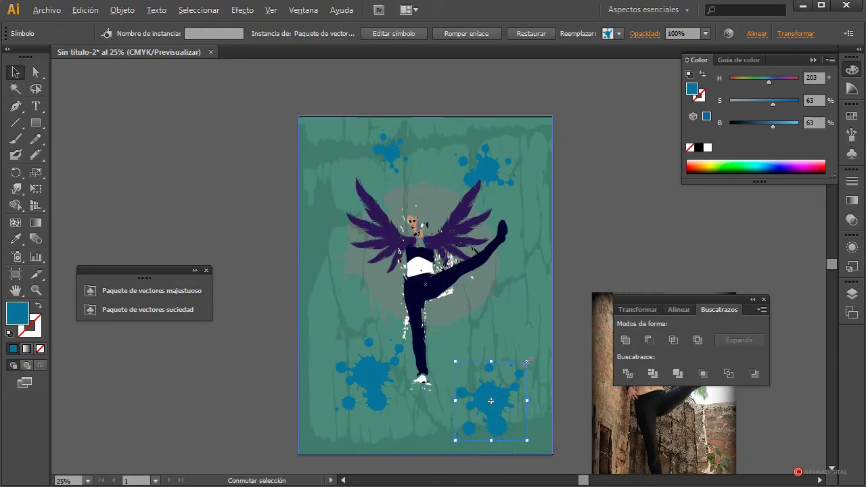
left_click_drag(528, 361, 503, 316)
left_click(554, 310)
left_click_drag(499, 384, 510, 367)
left_click_drag(374, 376, 358, 366)
left_click(608, 235)
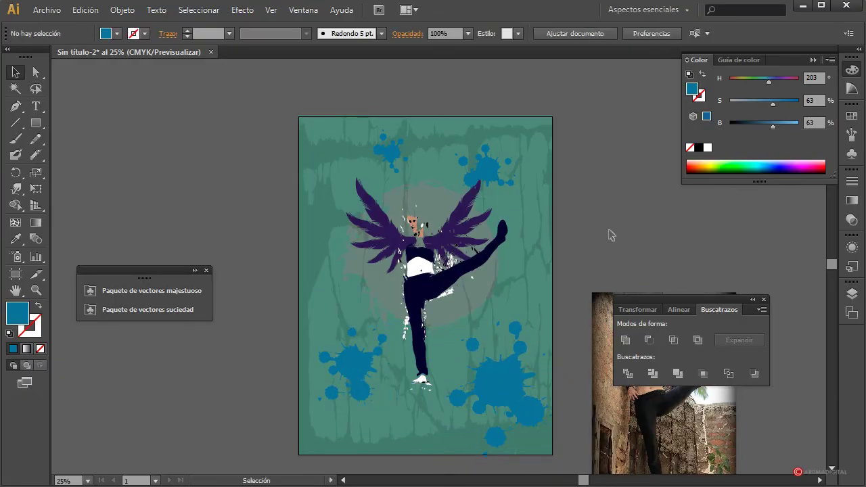
Fill the figure's white midriff with the skin tone sampled from the face using the Eyedropper
scroll(595, 241, "up", 3)
scroll(594, 241, "down", 3)
type("50")
key("Return")
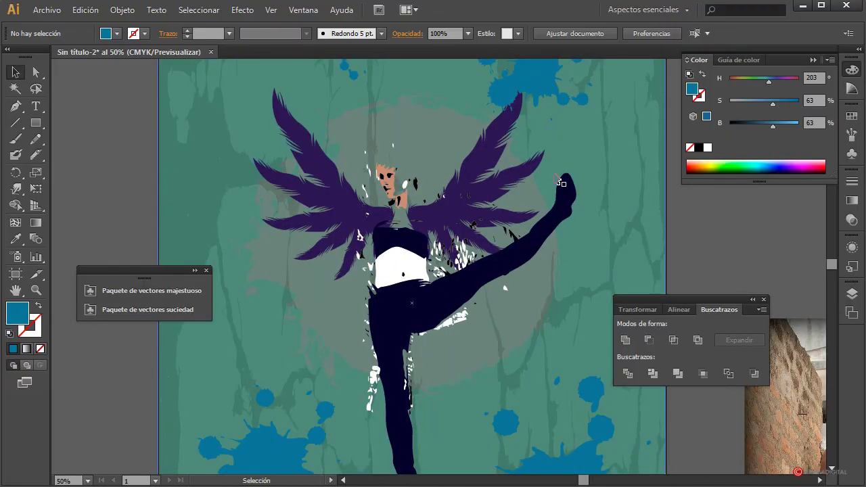
scroll(783, 272, "up", 1)
scroll(781, 272, "down", 1)
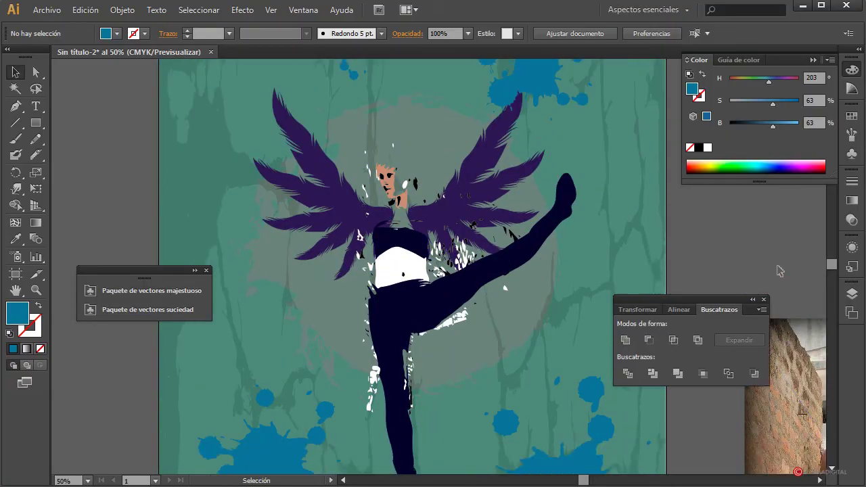
scroll(779, 271, "up", 1)
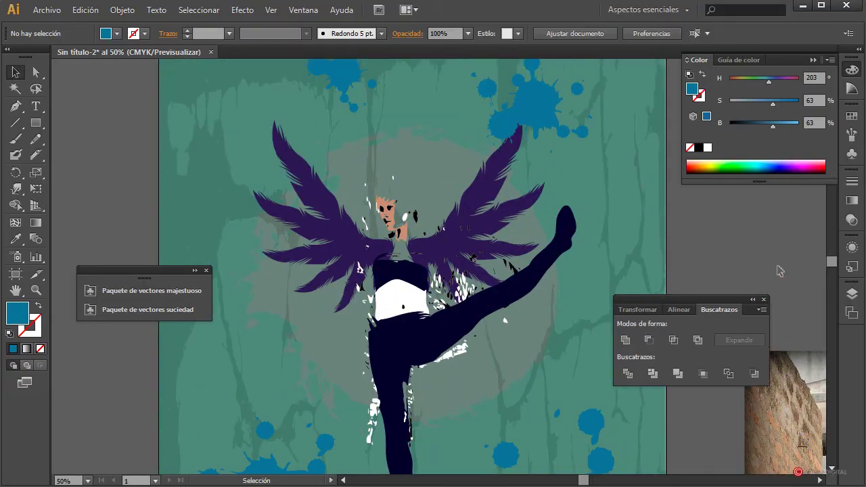
left_click(395, 295)
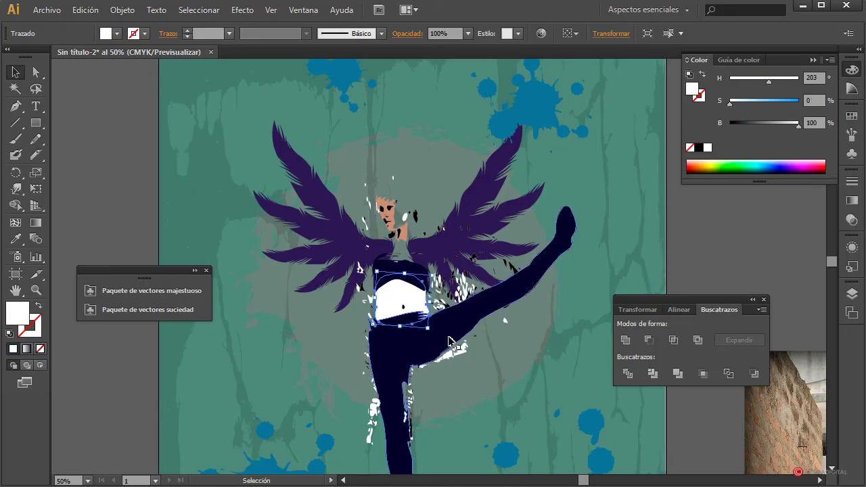
left_click(16, 239)
left_click(397, 217)
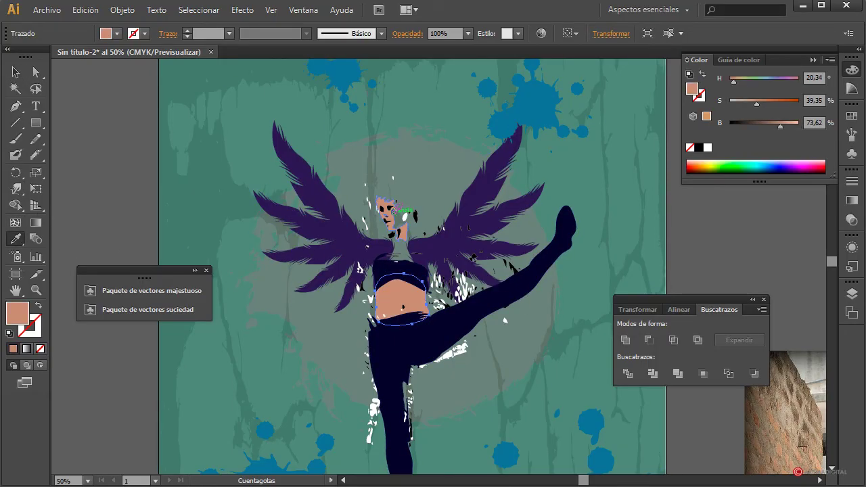
left_click(16, 72)
left_click(89, 123)
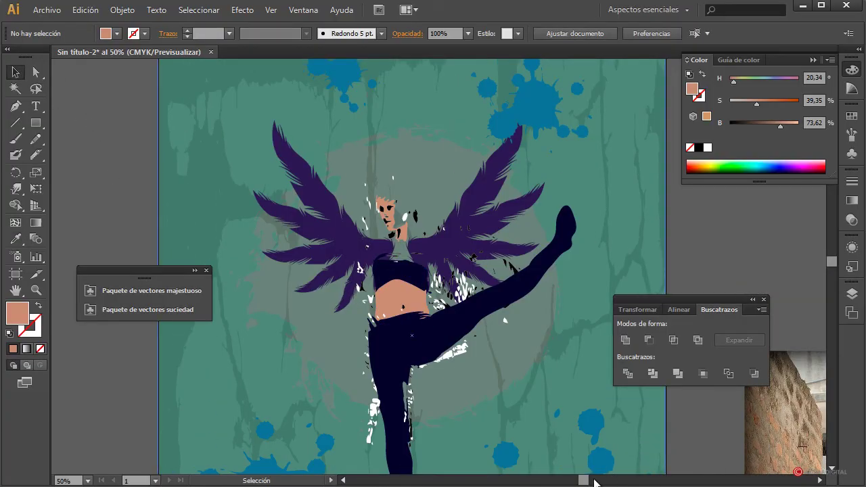
Close the Pathfinder panel covering the reference photo of the woman
left_click_drag(587, 481, 599, 482)
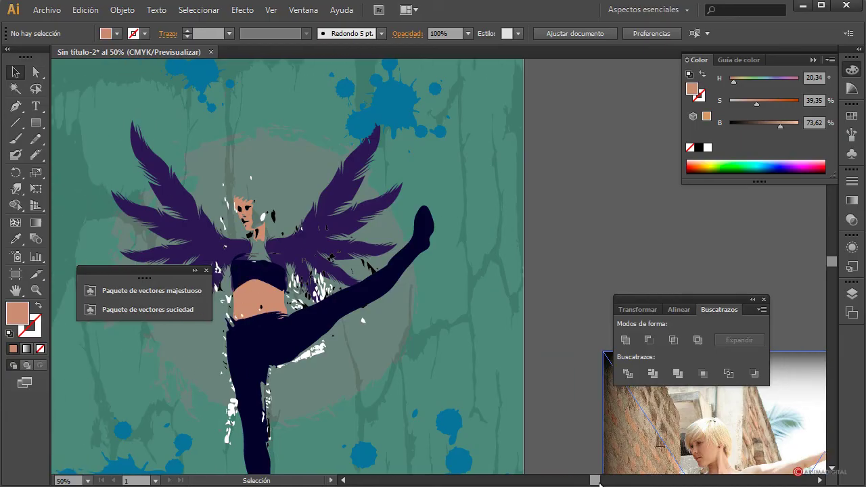
scroll(563, 402, "down", 3)
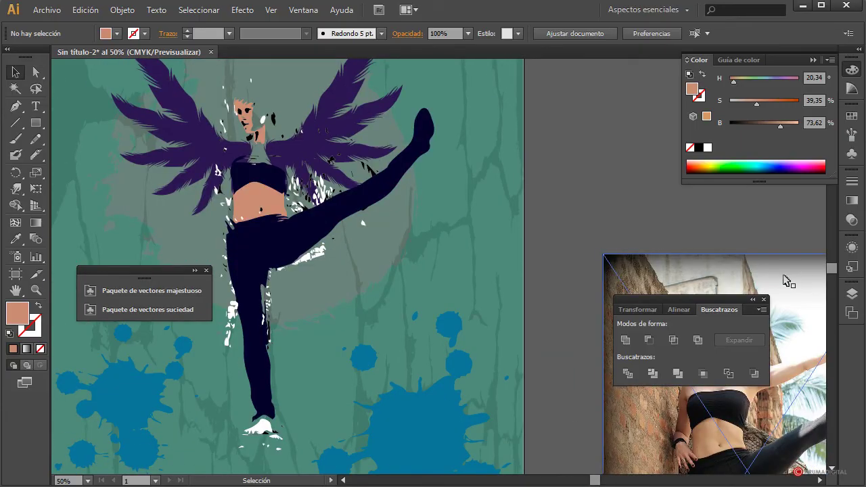
left_click(763, 299)
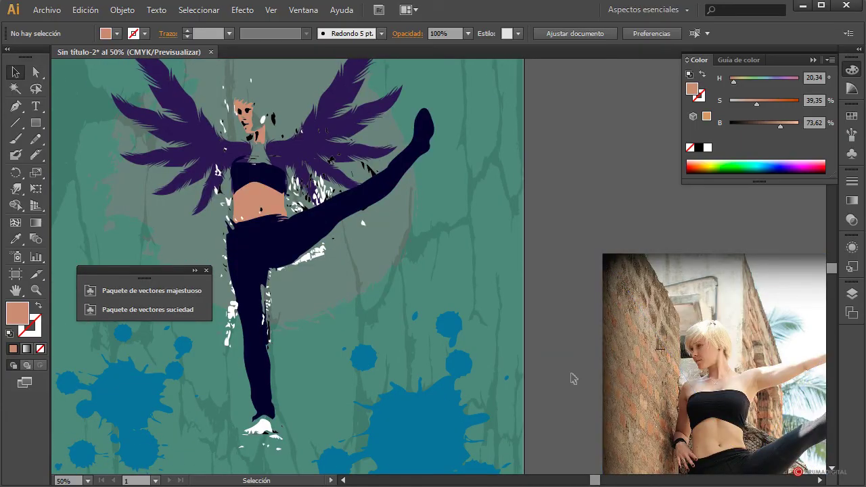
Trace the woman's blonde hair in the reference photo as a closed shape with a jagged fringe using the Pencil tool
left_click(35, 140)
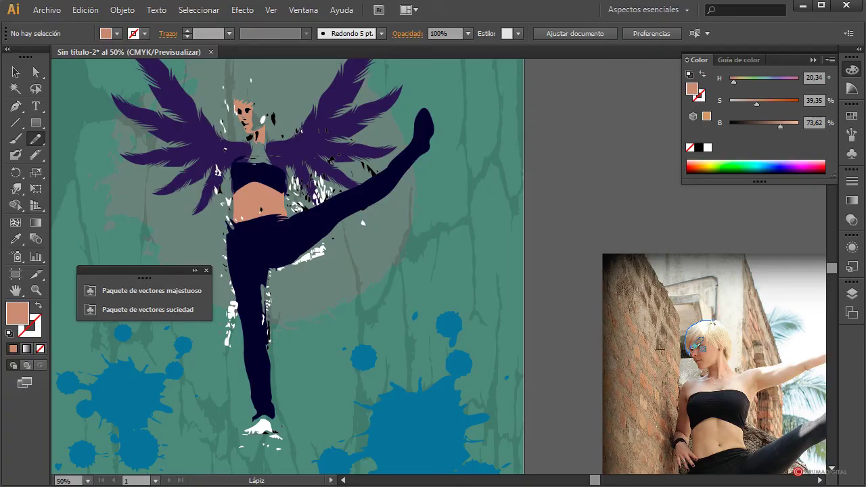
left_click_drag(706, 334, 717, 345)
left_click_drag(720, 322, 719, 323)
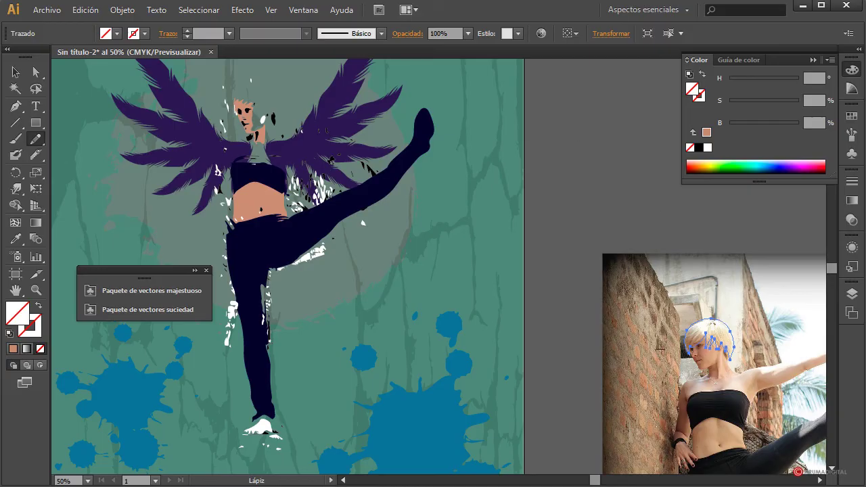
Fill the traced hair shape with yellow, using HSB values 50, 54 and 90
left_click(16, 72)
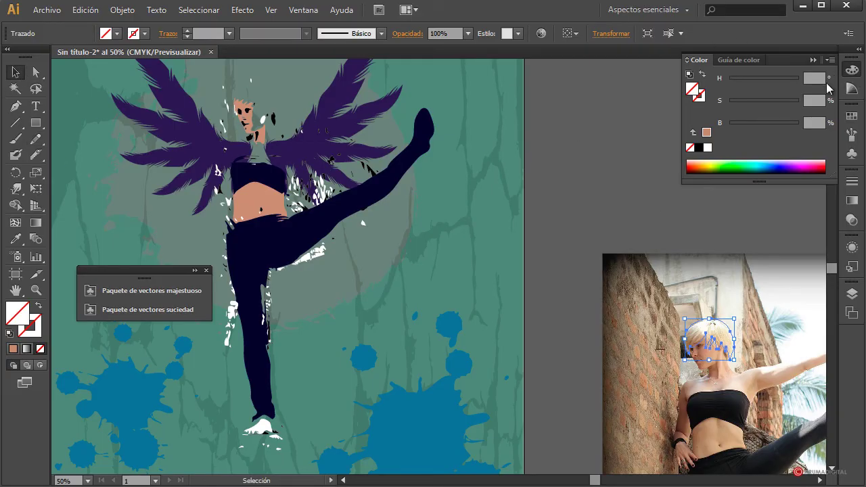
left_click(830, 59)
left_click(754, 85)
left_click_drag(759, 80, 796, 132)
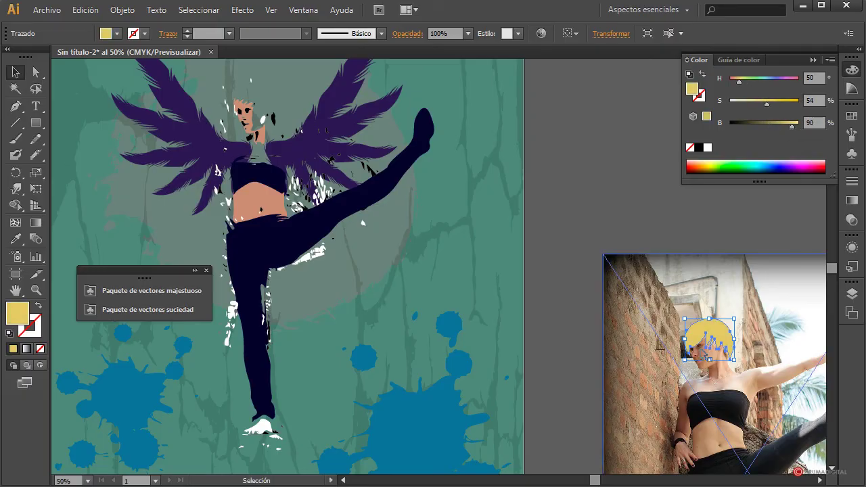
Move the yellow hair from the reference photo onto the figure's head and scale it down slightly to fit
left_click_drag(711, 334, 248, 88)
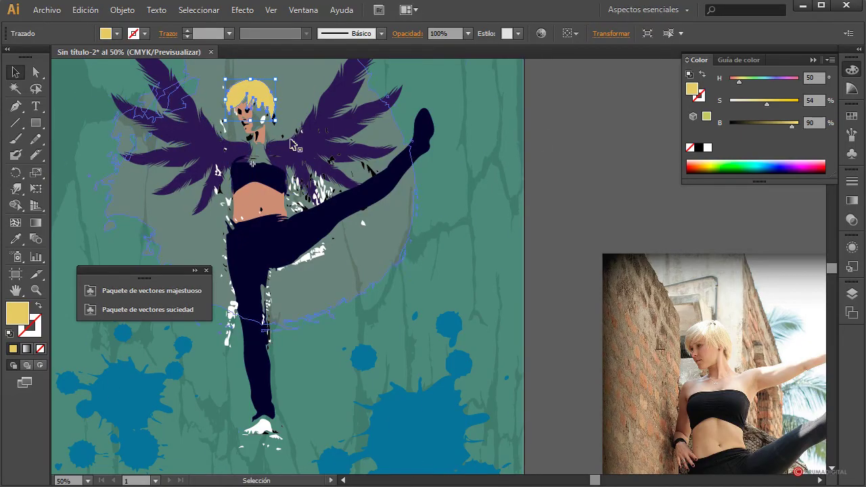
left_click_drag(261, 94, 268, 102)
left_click(605, 150)
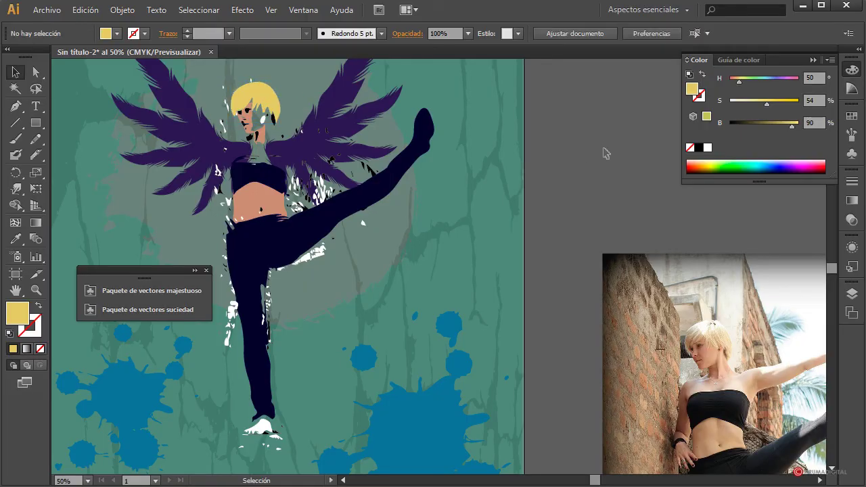
left_click(270, 92)
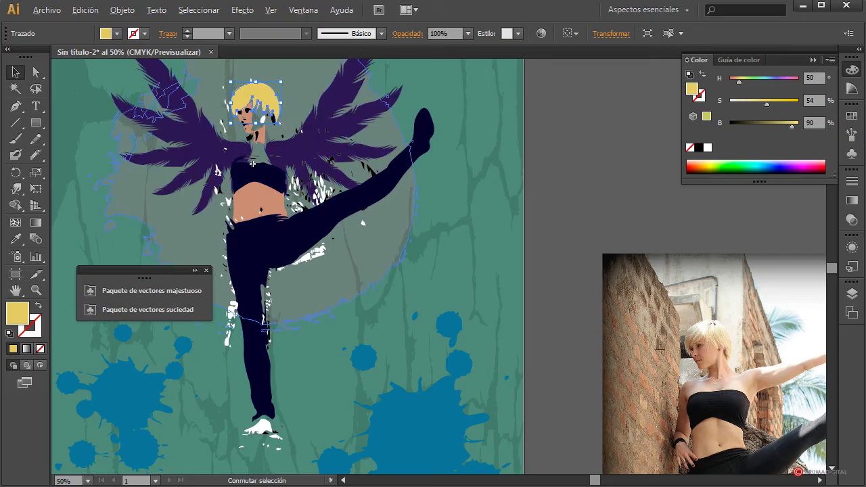
left_click_drag(280, 124, 278, 118)
left_click(529, 136)
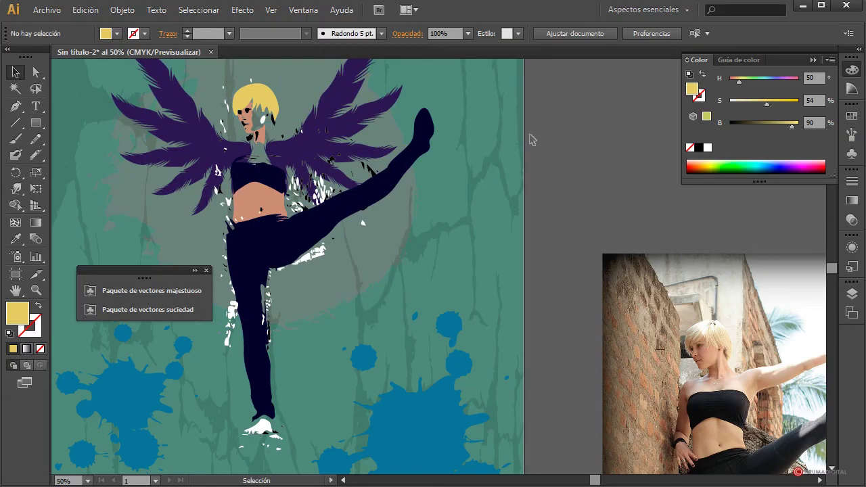
Adjust the anchor points of the hair's front lock beside the figure's forehead with Direct Selection, working at 100% zoom
left_click(270, 98)
left_click(568, 150)
left_click(255, 102)
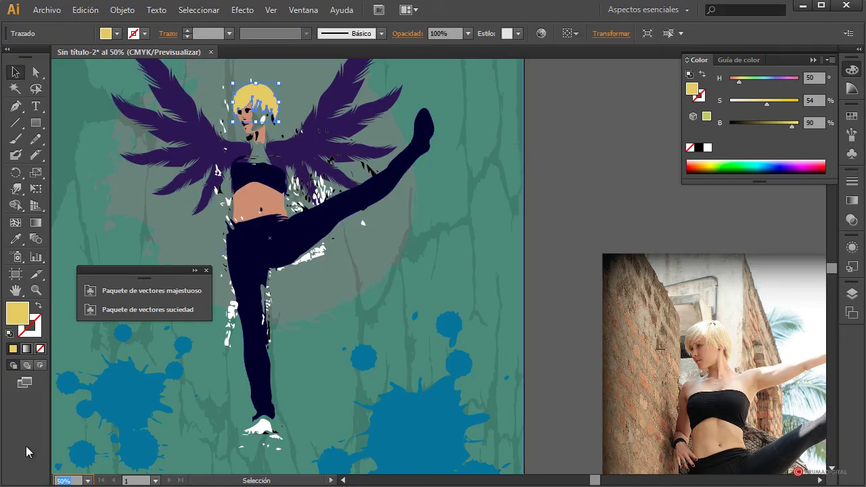
type("10")
scroll(163, 396, "up", 5)
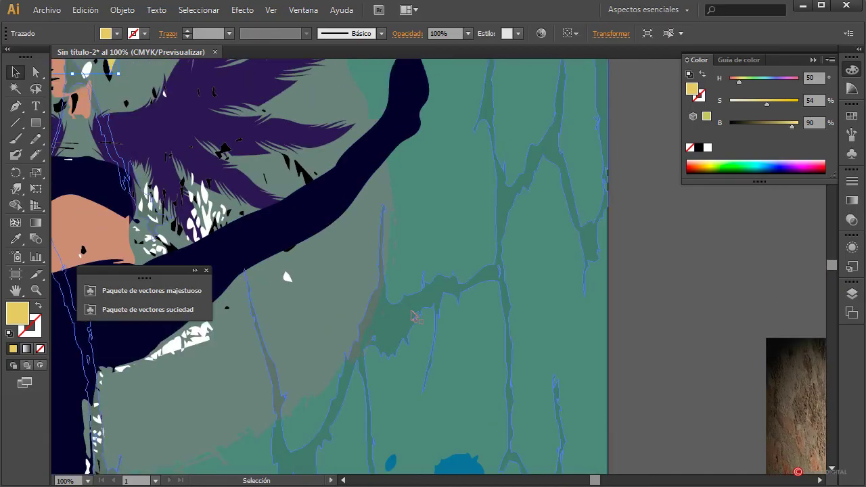
left_click_drag(596, 480, 590, 481)
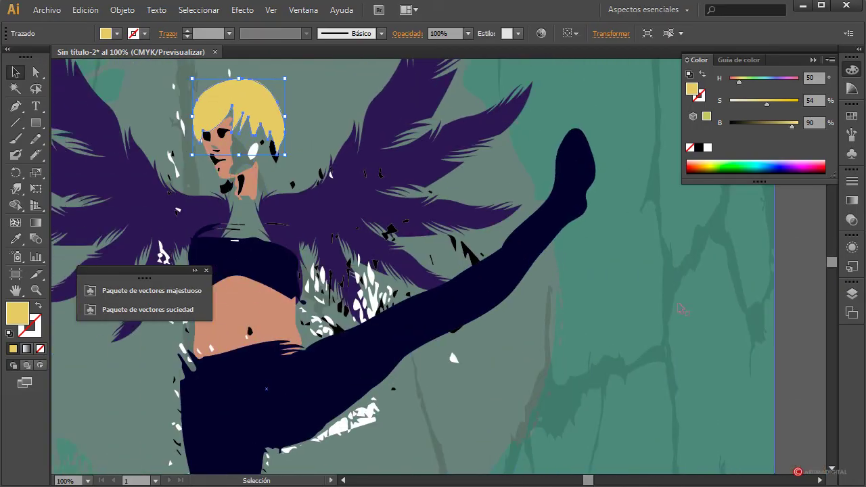
left_click(789, 261)
left_click(220, 110)
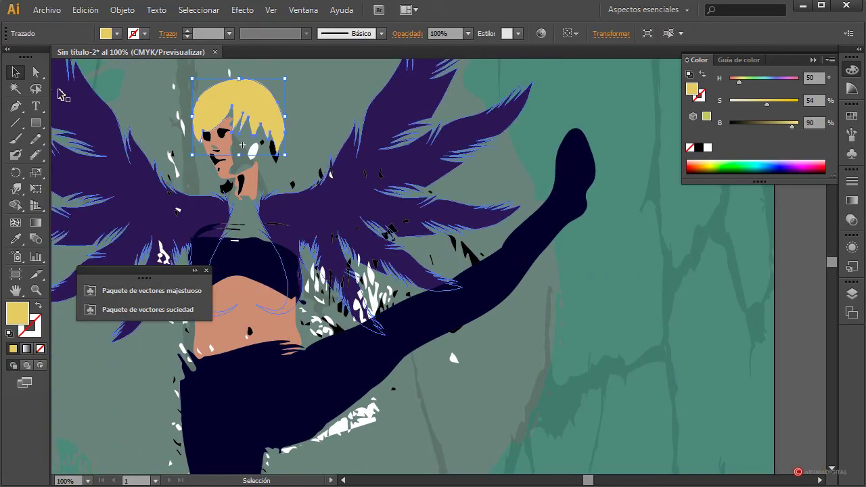
left_click(37, 72)
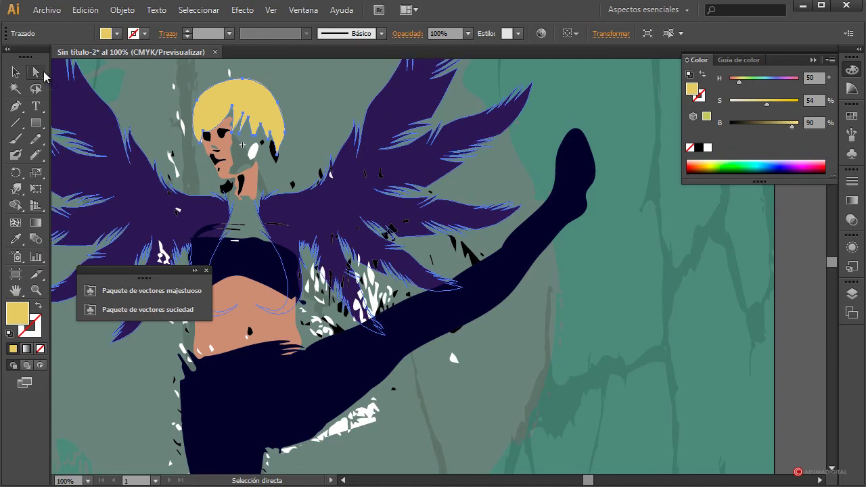
left_click_drag(201, 143, 202, 148)
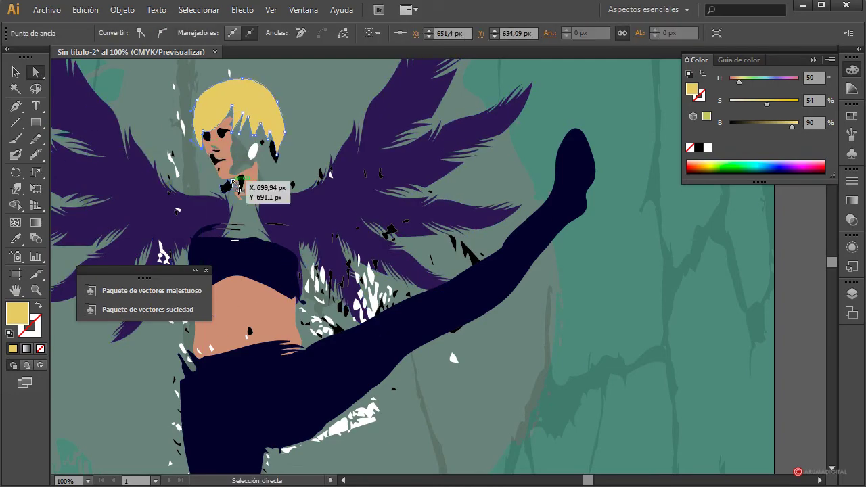
left_click_drag(194, 115, 210, 142)
left_click(203, 130)
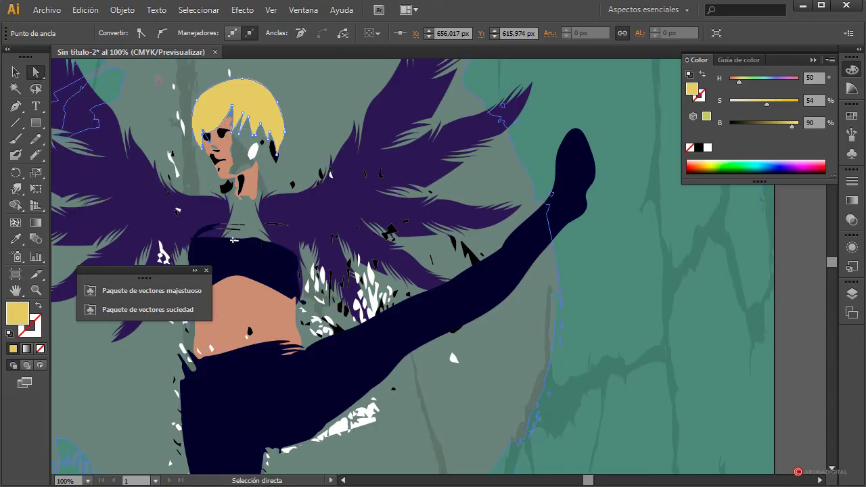
Add an anchor point to the fringe above the eyes with the Pen tool and reshape the fringe's points to uncover the forehead
left_click(15, 106)
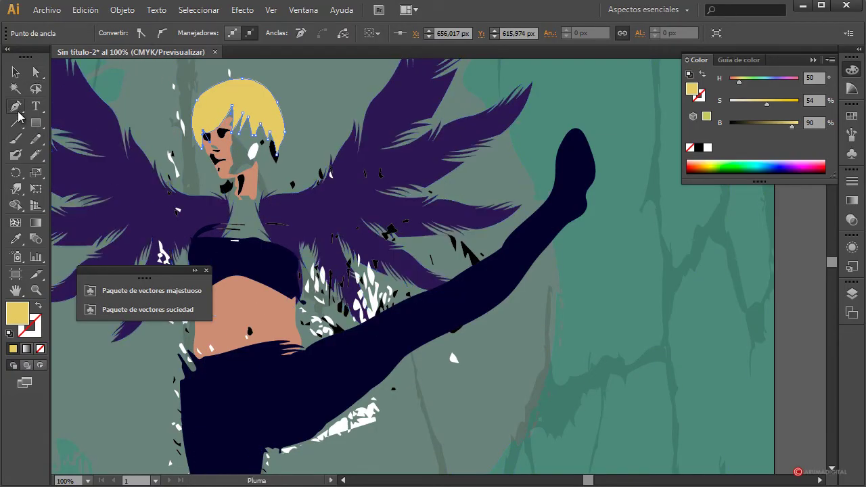
left_click(214, 131)
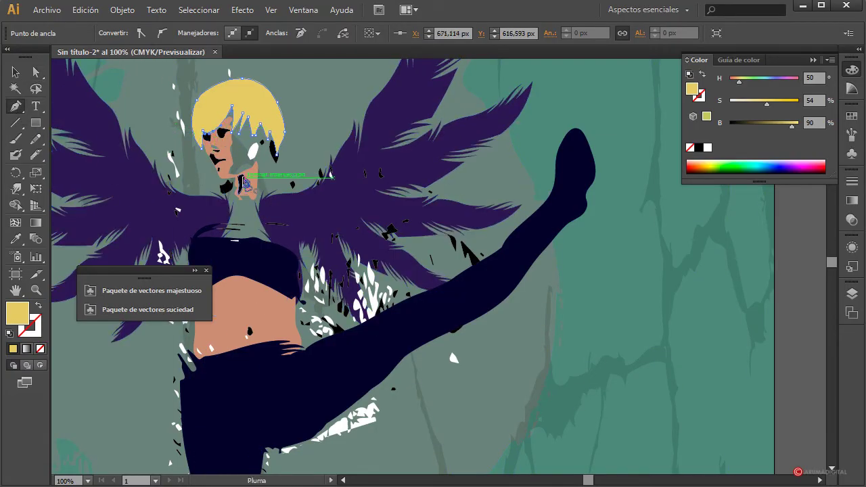
left_click(142, 34)
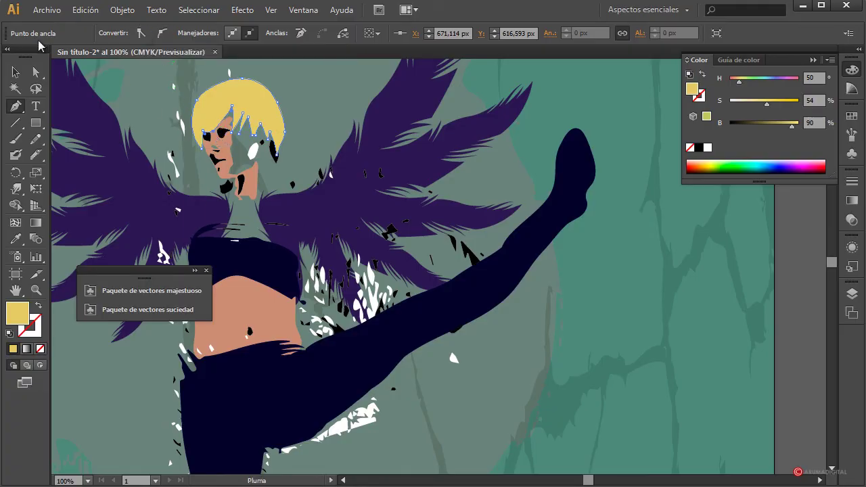
left_click(37, 73)
left_click_drag(210, 129, 217, 143)
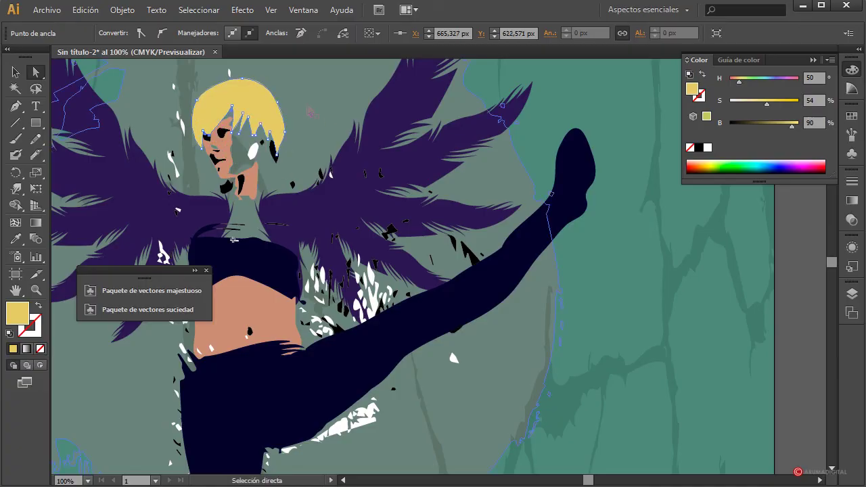
left_click_drag(235, 107, 207, 127)
left_click(343, 184)
left_click(213, 131)
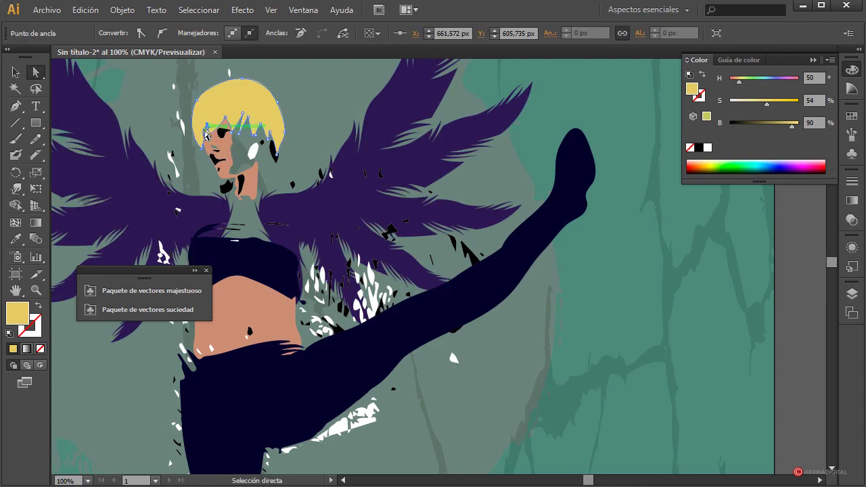
left_click(349, 232)
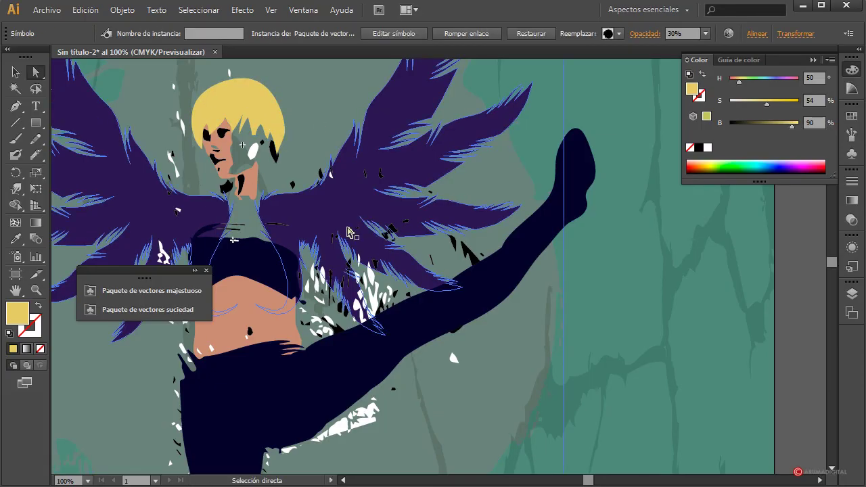
Examine the traced figure from the head down to the standing leg, checking the stray white and black fragments around it
scroll(464, 304, "down", 3)
scroll(465, 304, "up", 3)
scroll(215, 140, "up", 1)
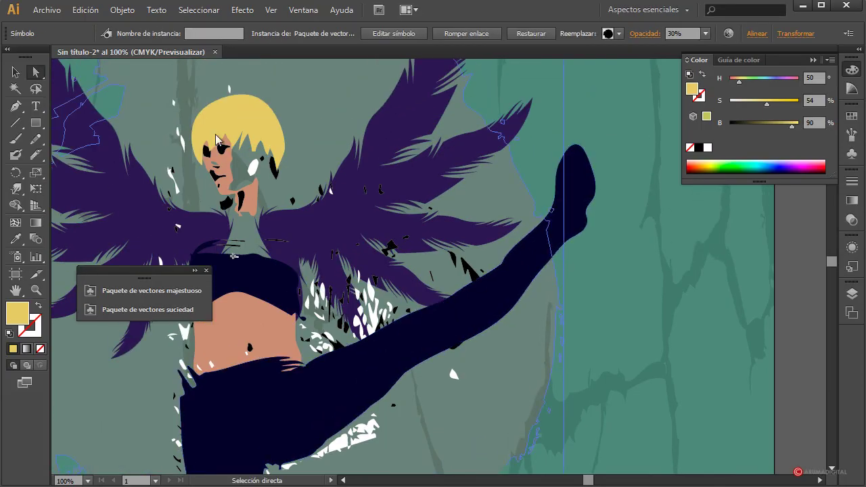
left_click(17, 71)
left_click(263, 166)
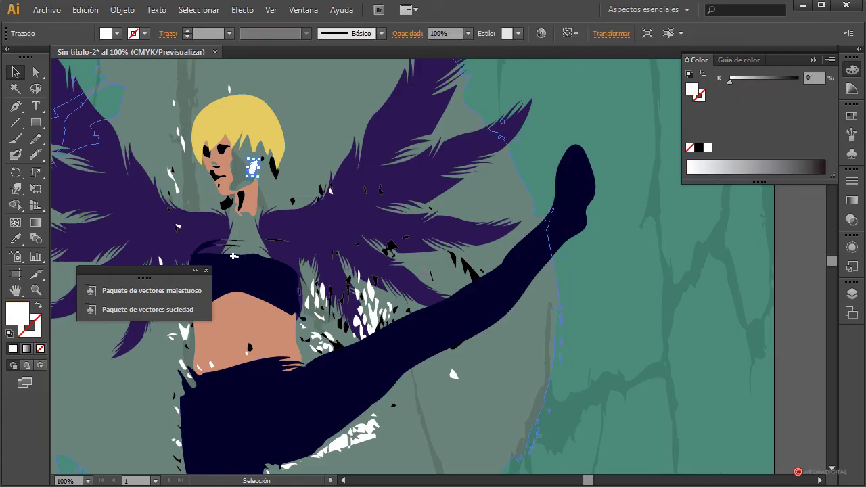
left_click(345, 168)
scroll(234, 192, "down", 4)
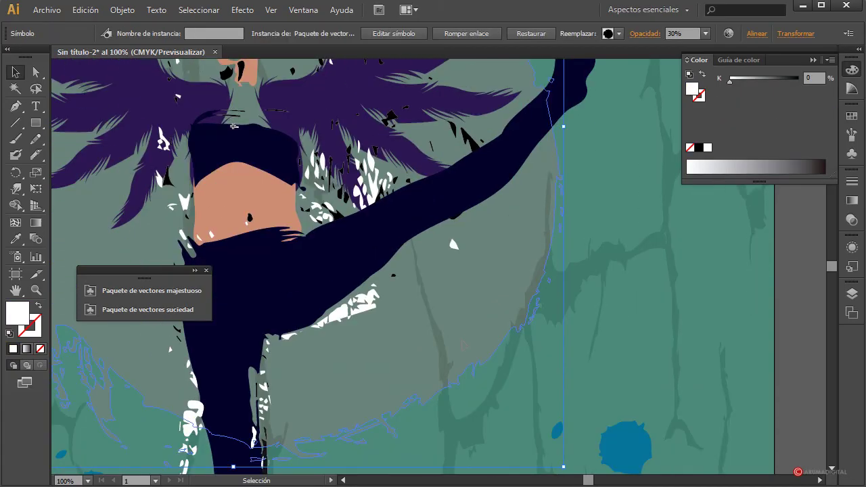
scroll(412, 267, "up", 2)
scroll(413, 267, "down", 5)
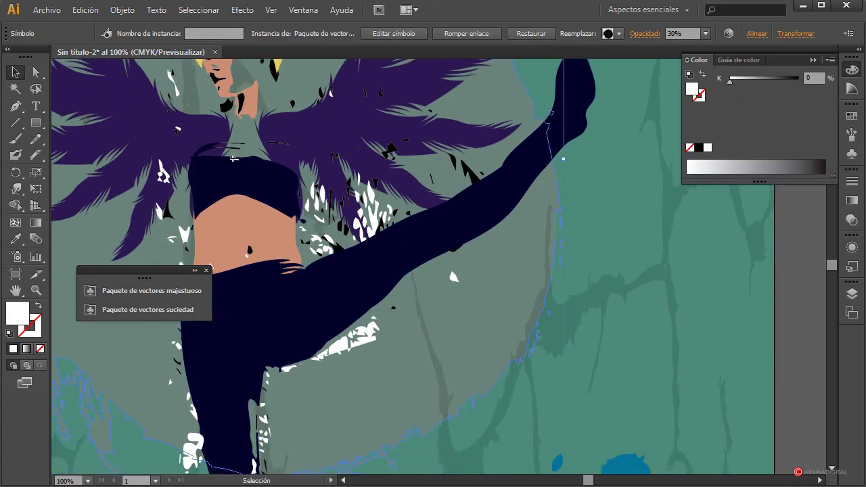
scroll(419, 350, "down", 3)
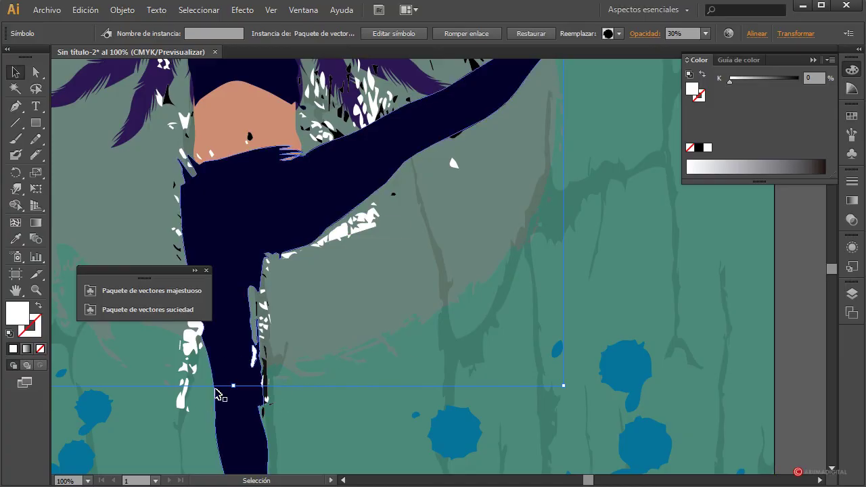
scroll(233, 110, "up", 3)
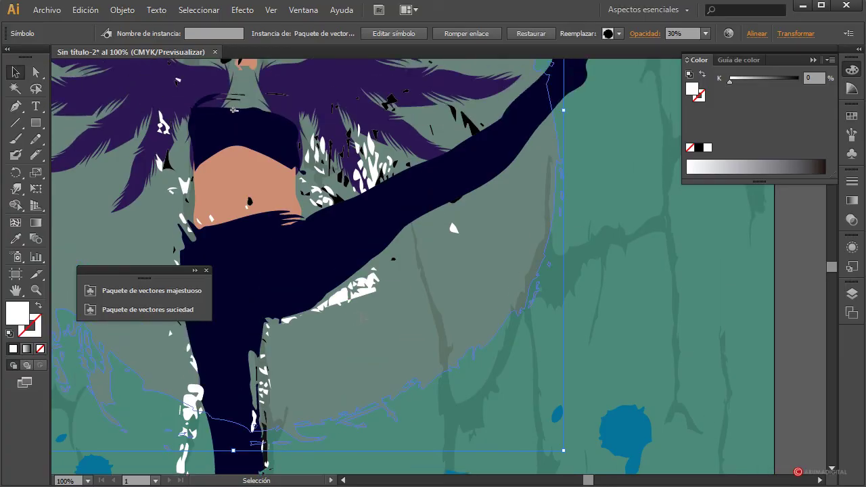
Close the floating list of vector pack symbol libraries and set the zoom to 25% to show the whole poster
left_click(207, 270)
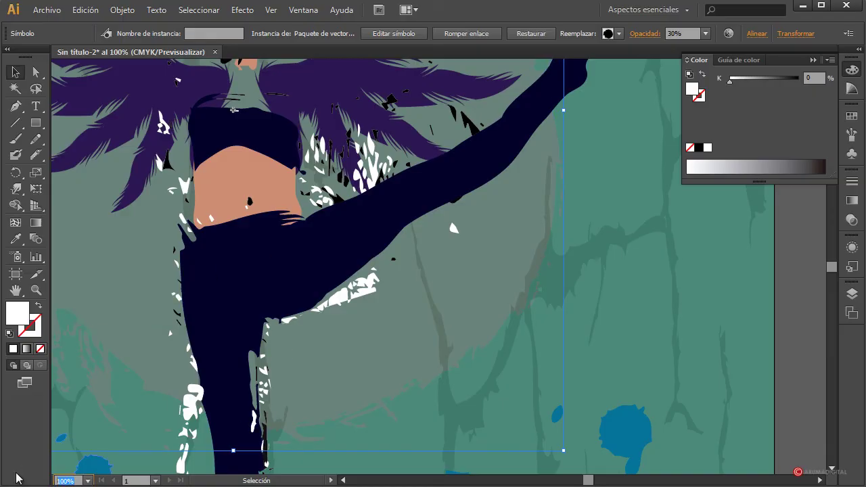
key("Return")
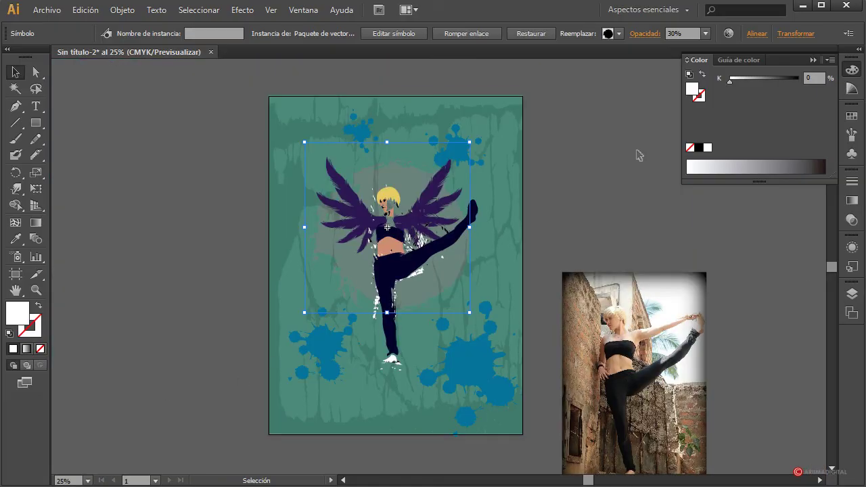
left_click(632, 158)
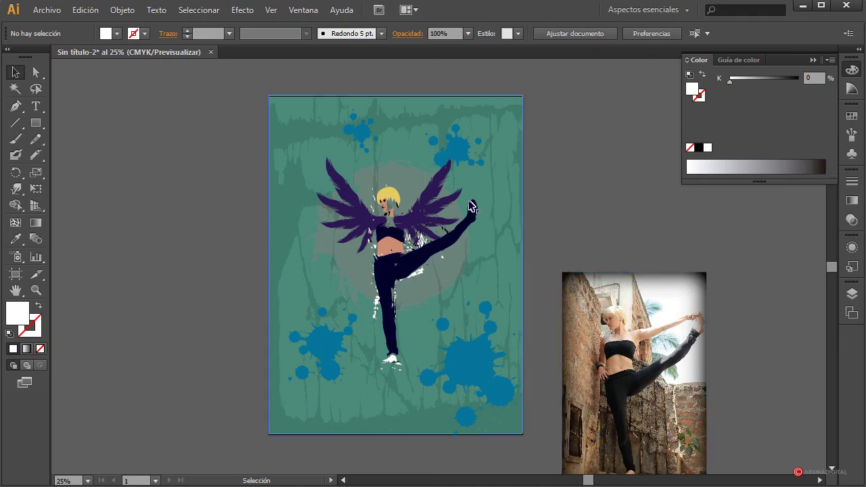
Enlarge the purple wings symbol about its centre so it spreads wider behind the figure
left_click(436, 207)
left_click_drag(456, 149, 485, 137)
left_click(419, 232)
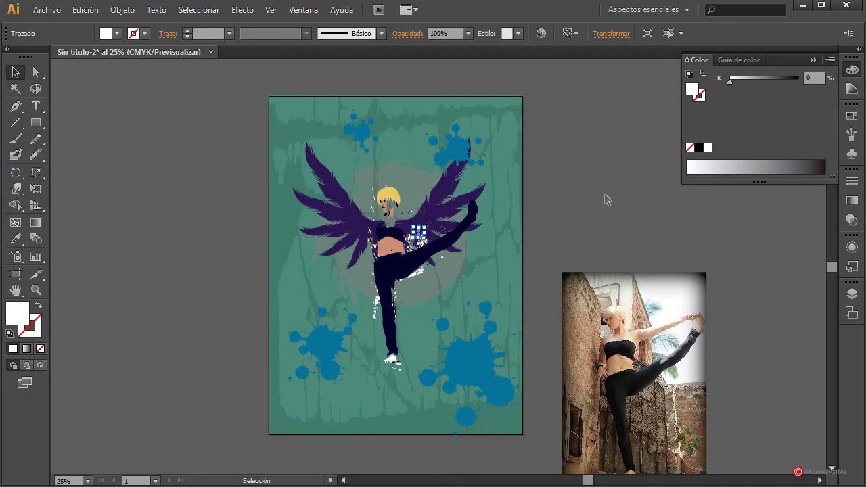
left_click(429, 204)
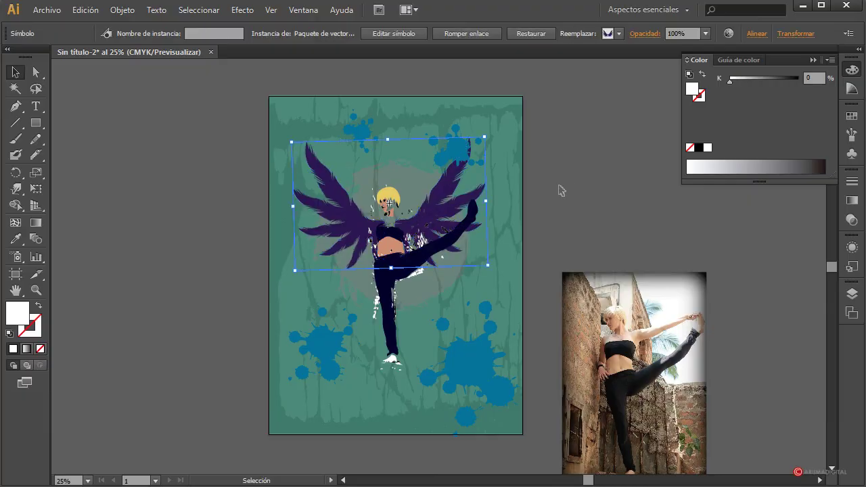
left_click(602, 197)
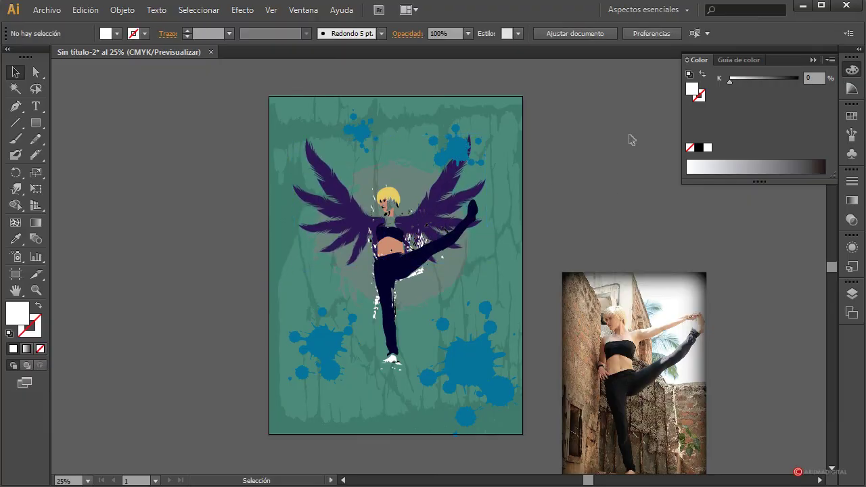